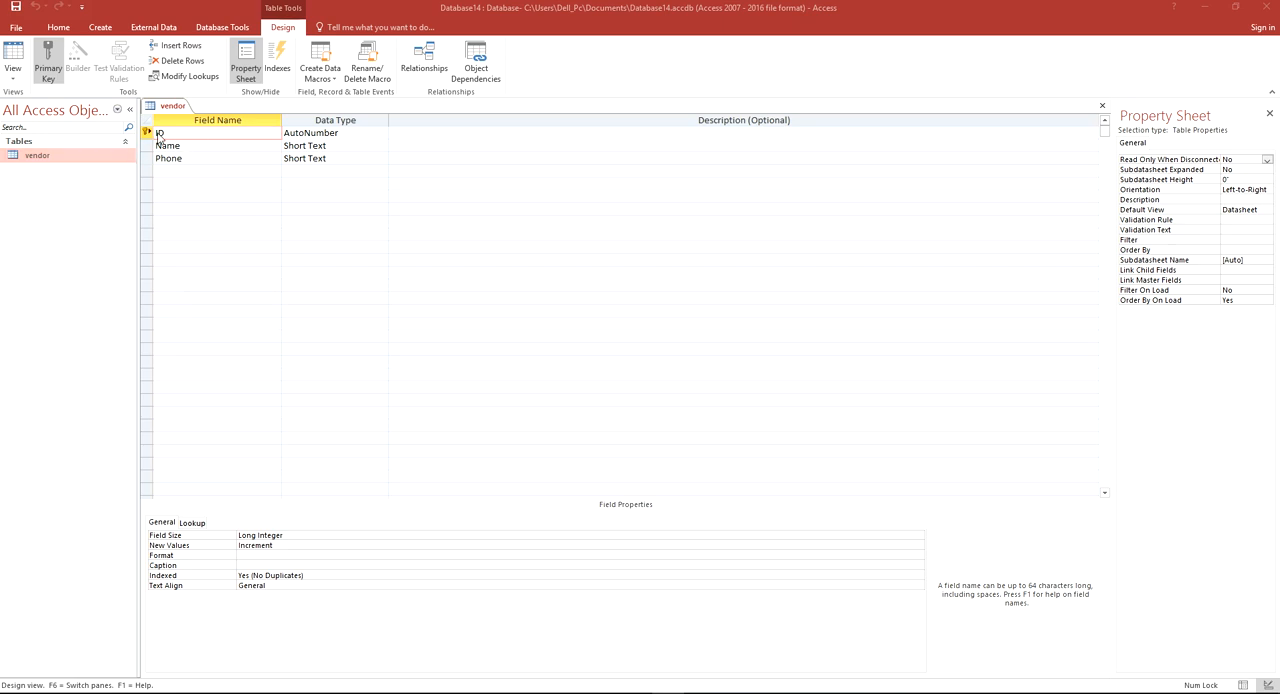
# Close the design of the vendor table
pyautogui.click(197, 161)
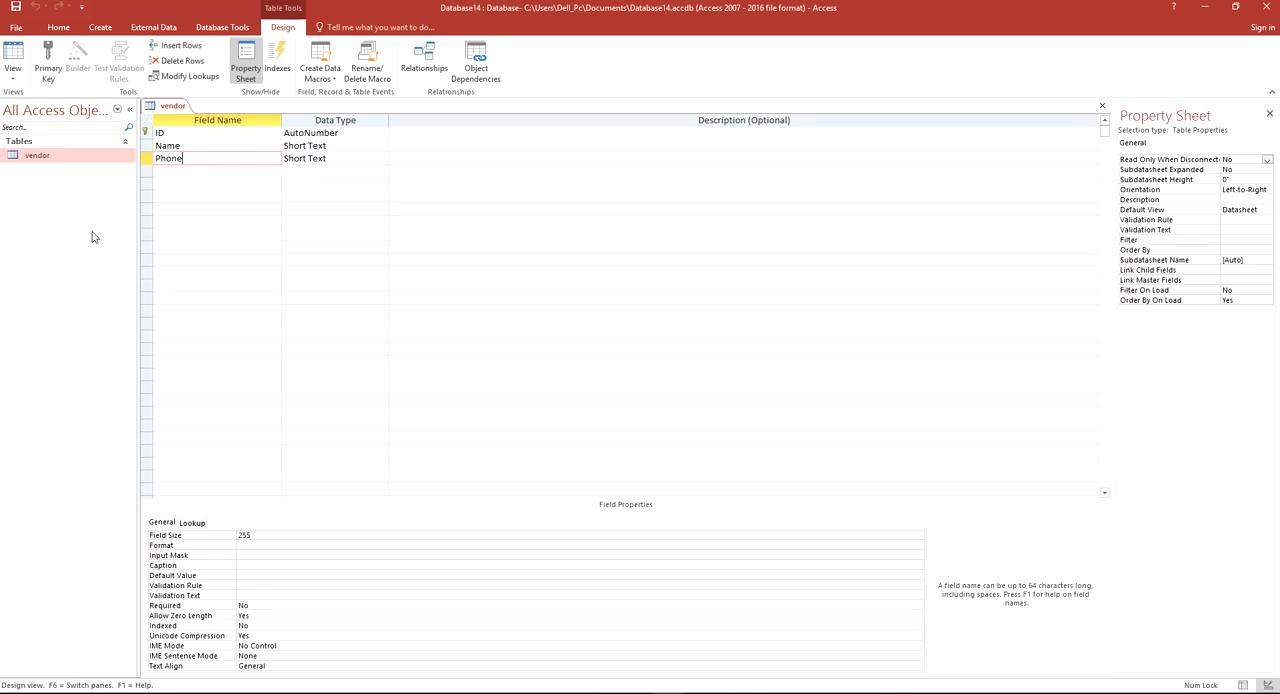
pyautogui.rightClick(170, 110)
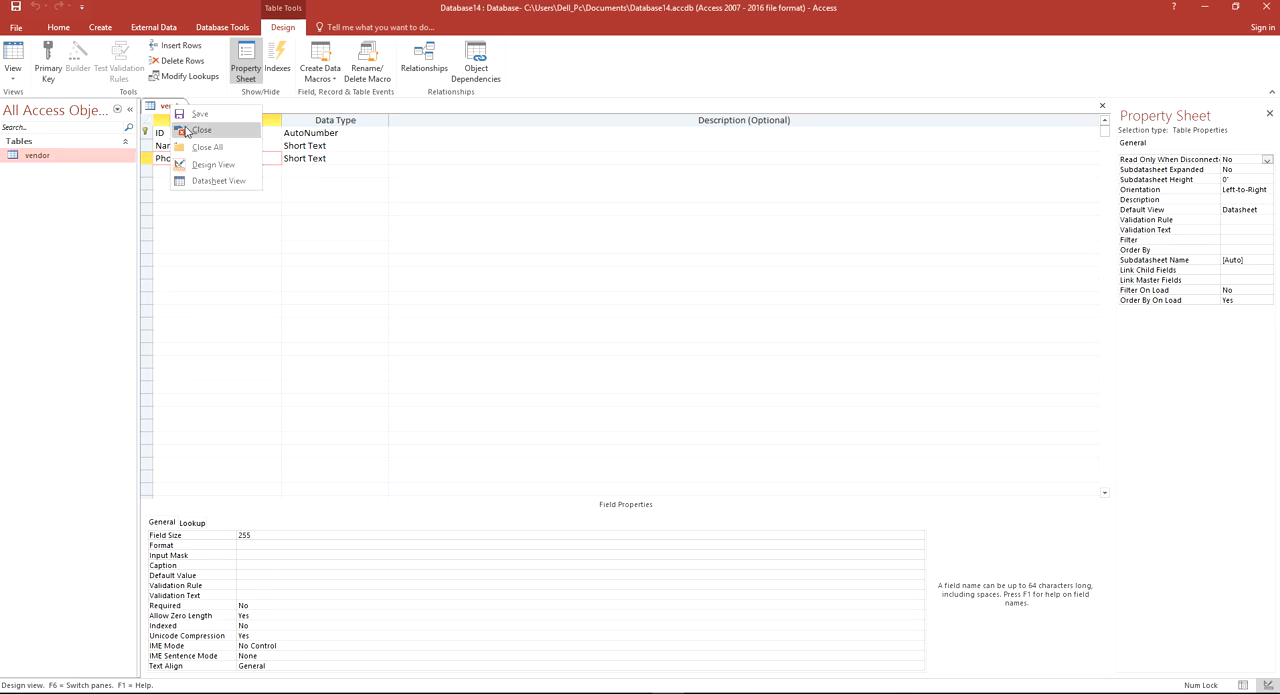
pyautogui.click(189, 131)
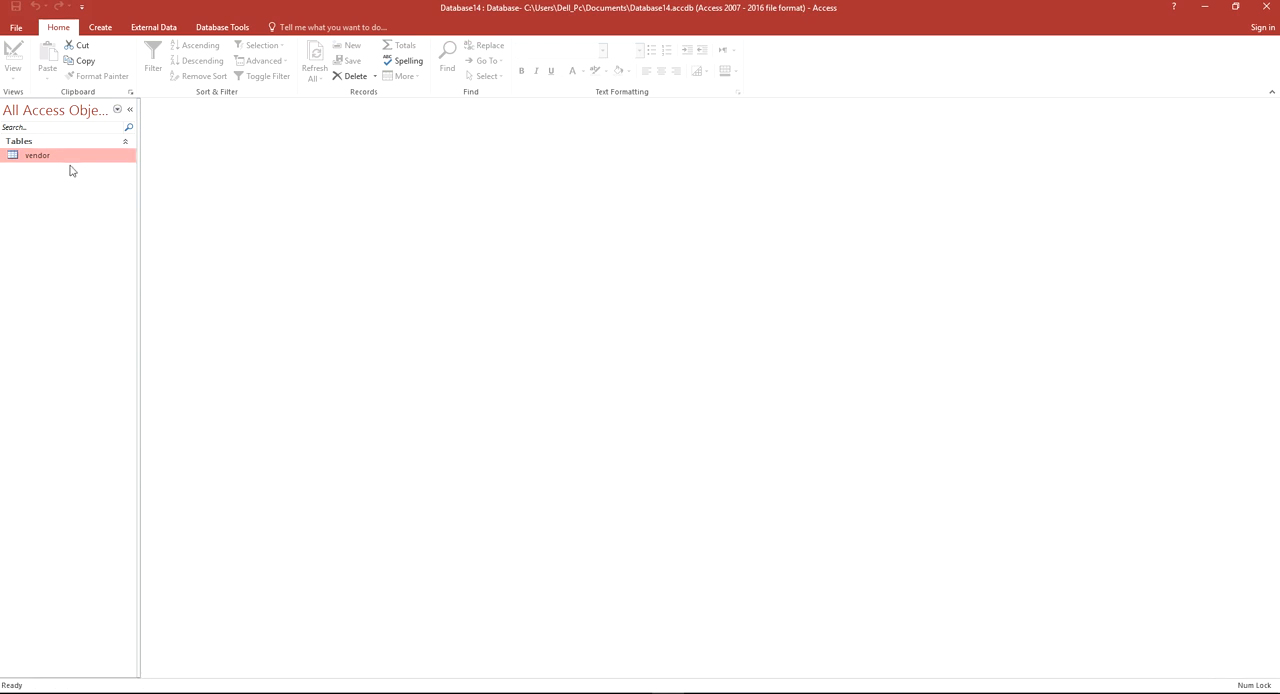
pyautogui.click(101, 28)
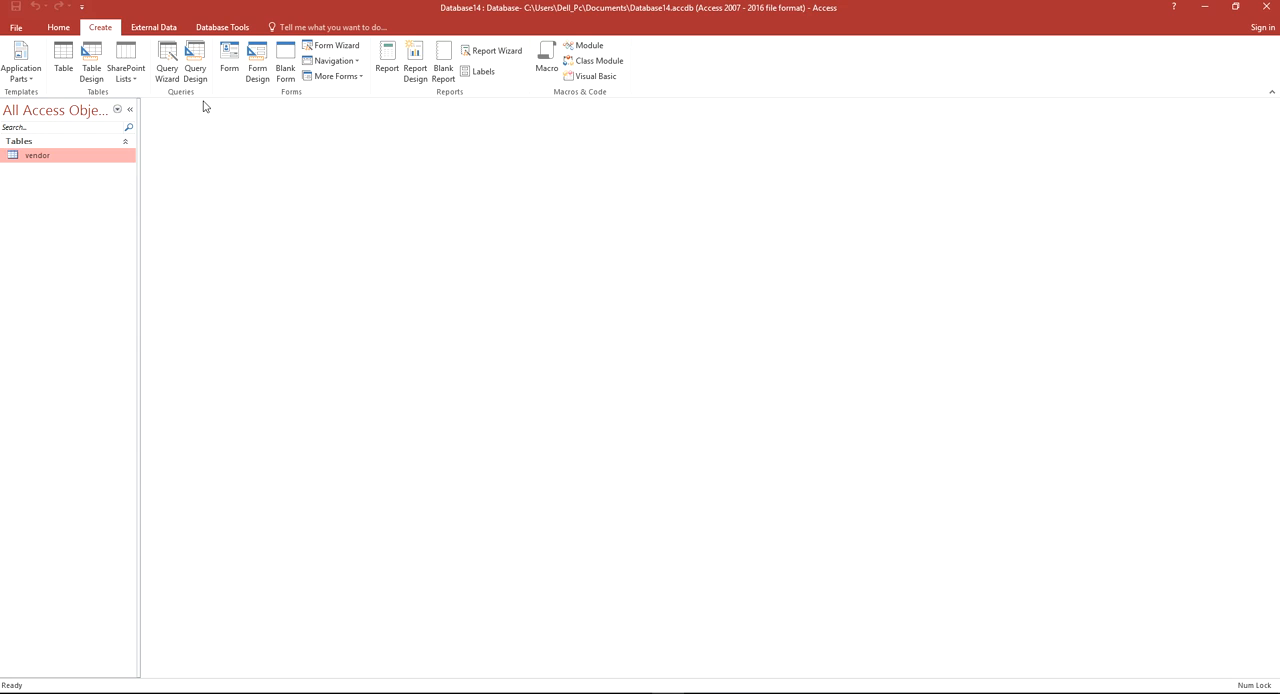
pyautogui.click(253, 82)
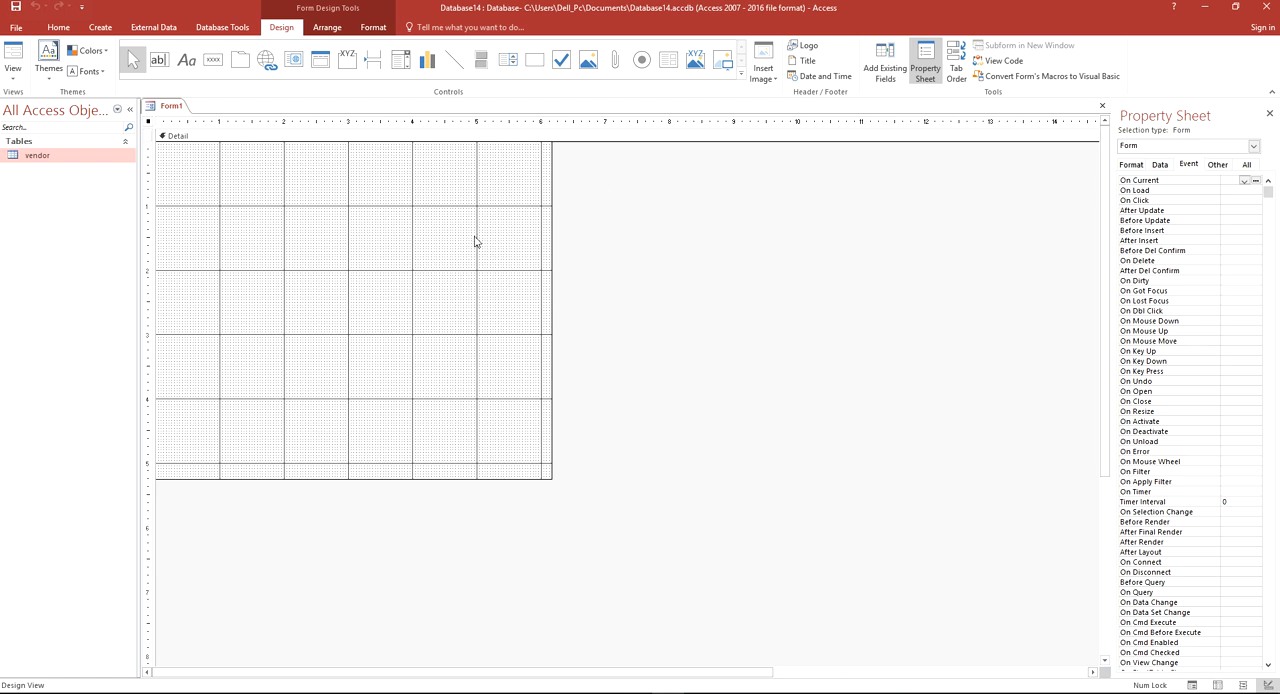
pyautogui.click(159, 61)
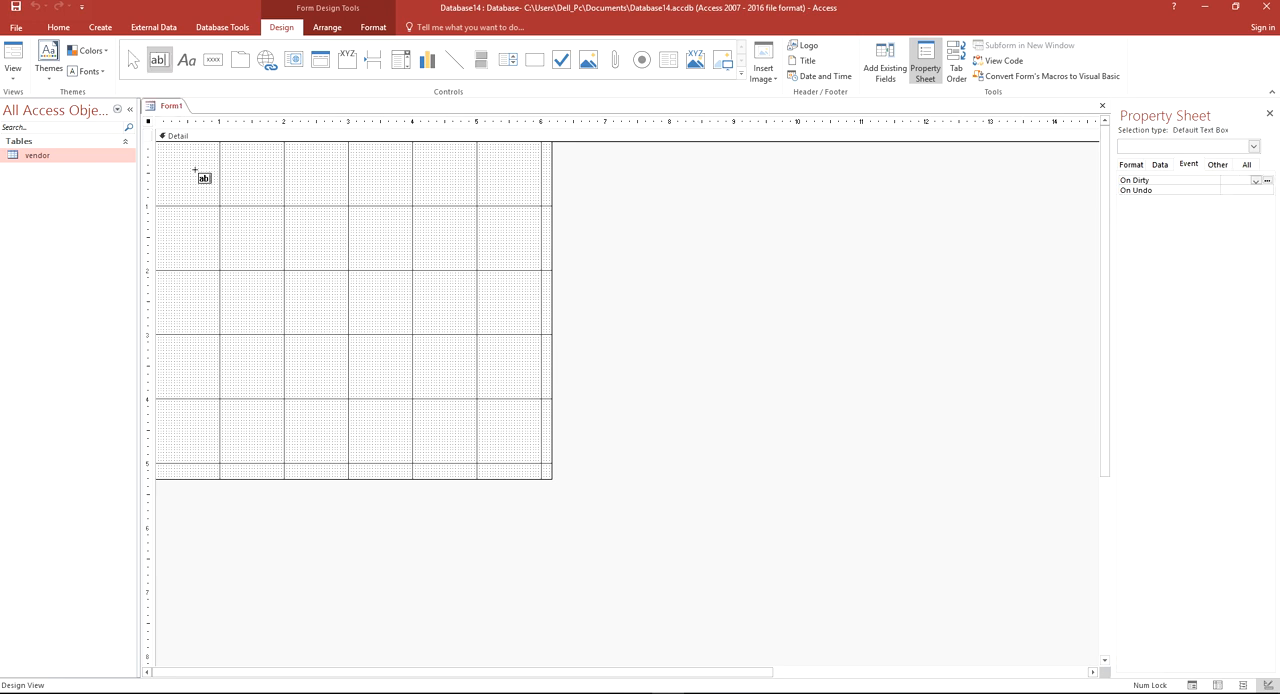
pyautogui.click(196, 171)
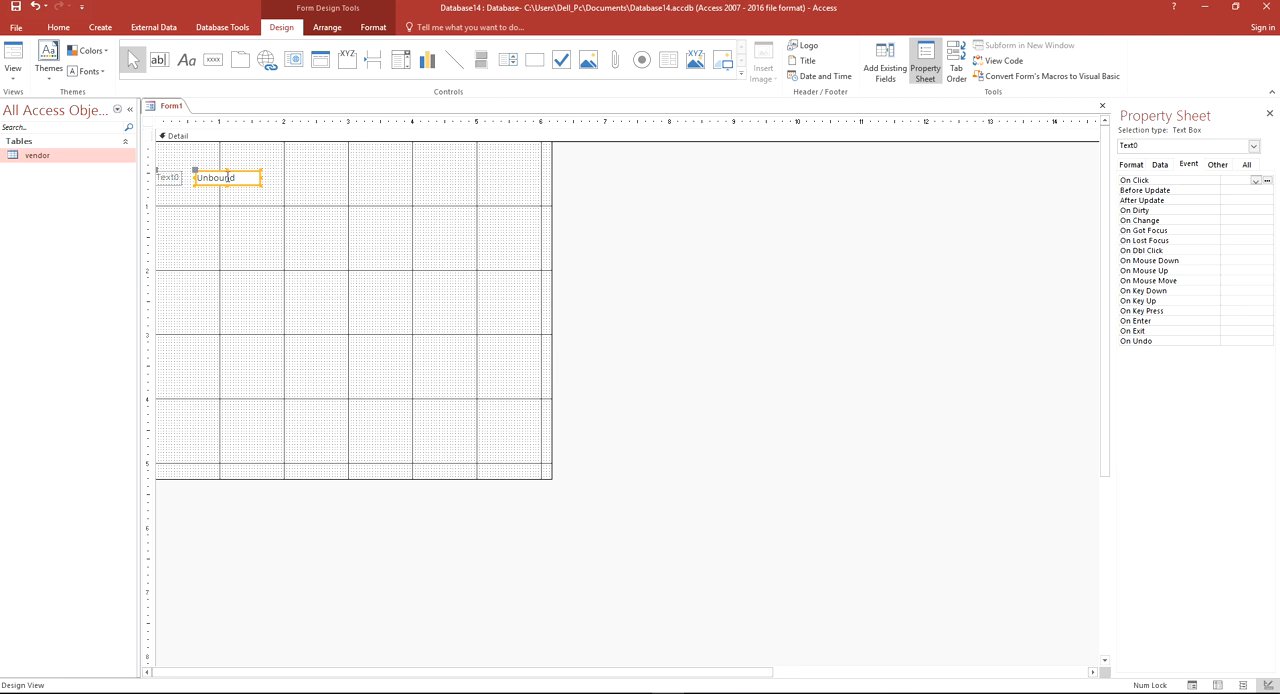
pyautogui.moveTo(201, 174)
pyautogui.mouseDown()
pyautogui.moveTo(231, 169)
pyautogui.moveTo(174, 174)
pyautogui.moveTo(192, 174)
pyautogui.mouseUp()
pyautogui.click(167, 177)
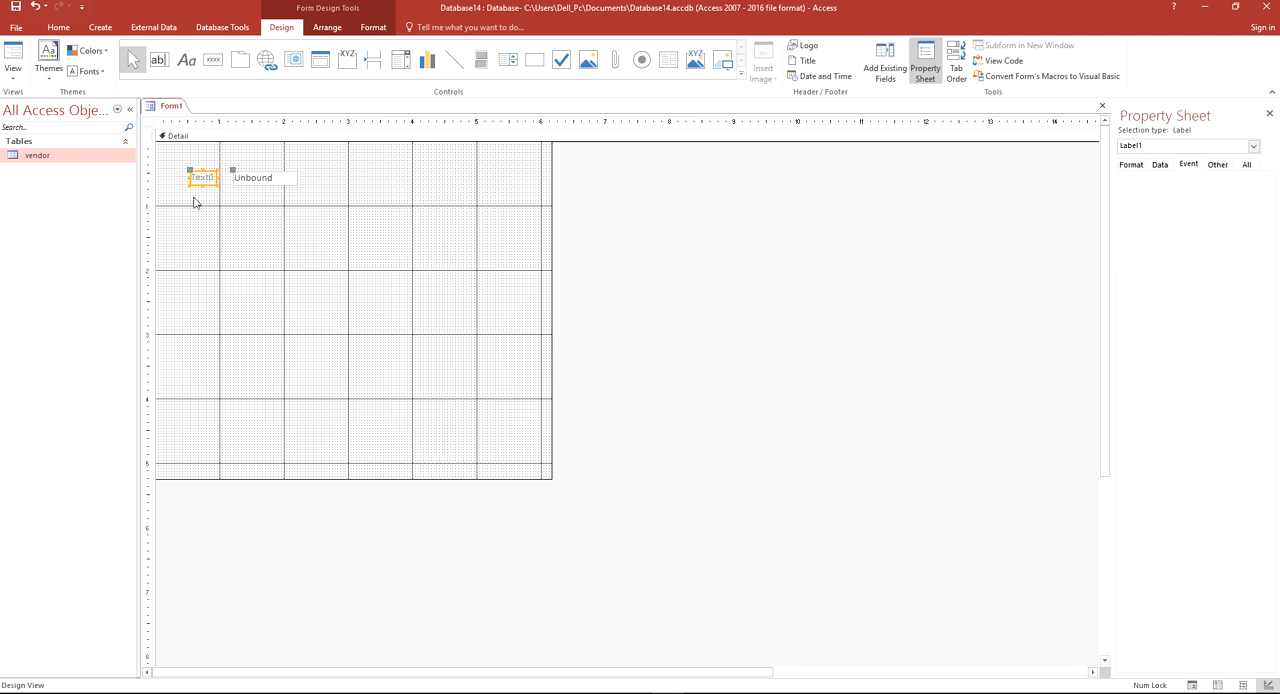
pyautogui.click(220, 214)
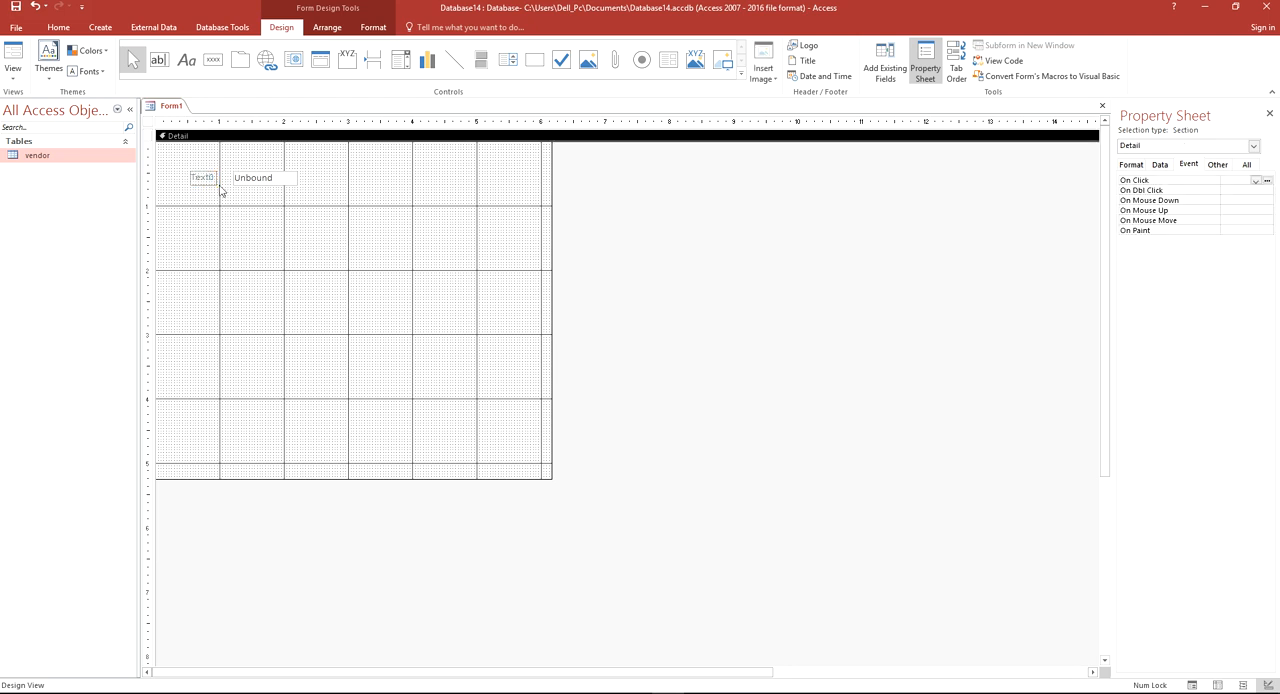
pyautogui.click(213, 181)
pyautogui.click(260, 194)
pyautogui.click(1162, 168)
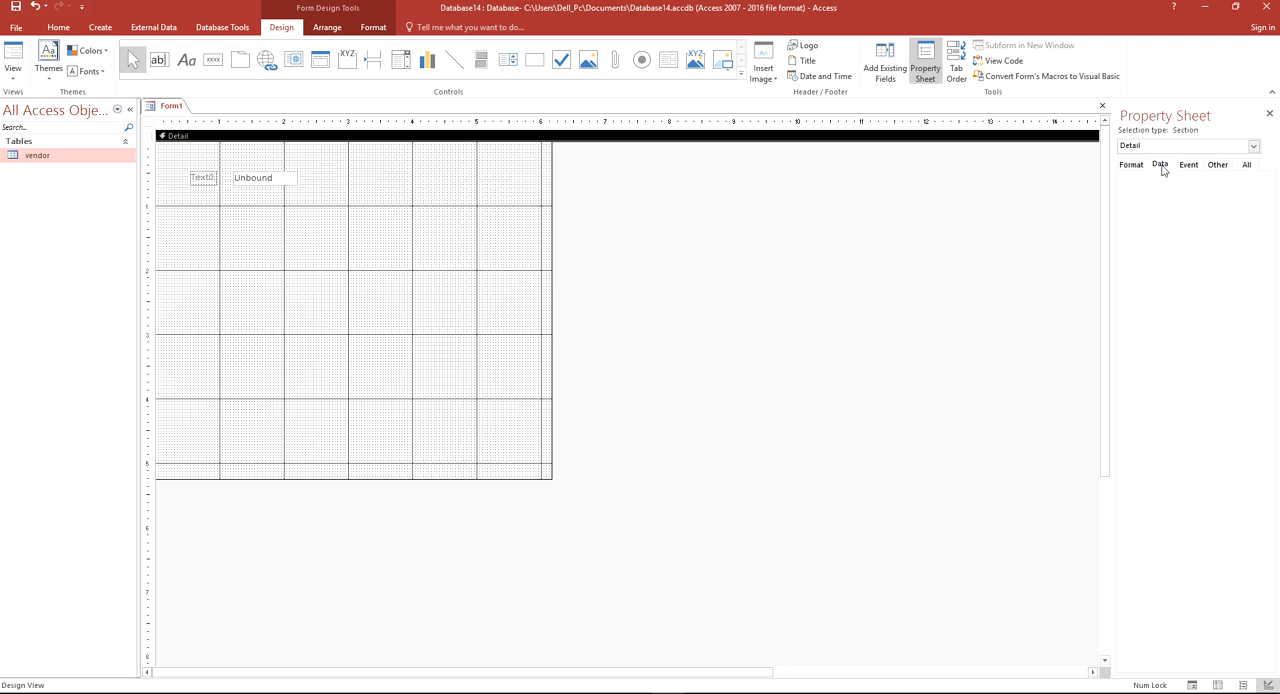
pyautogui.click(1133, 165)
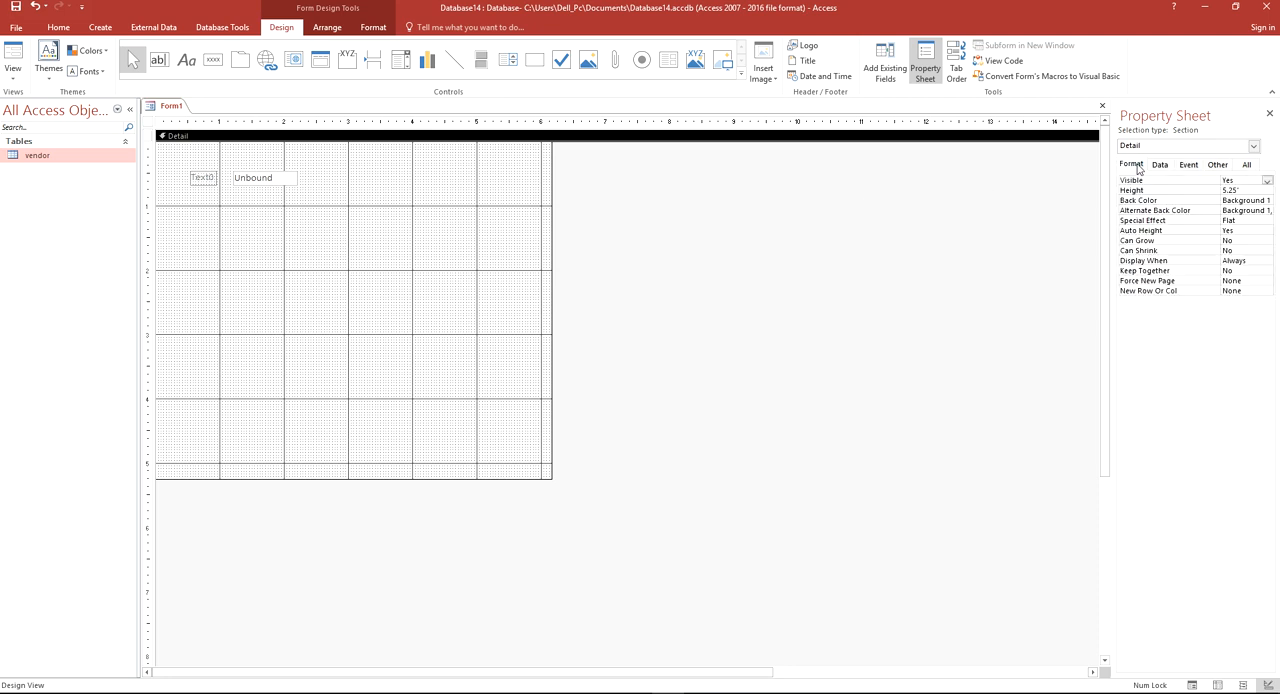
pyautogui.click(266, 183)
pyautogui.press('Delete')
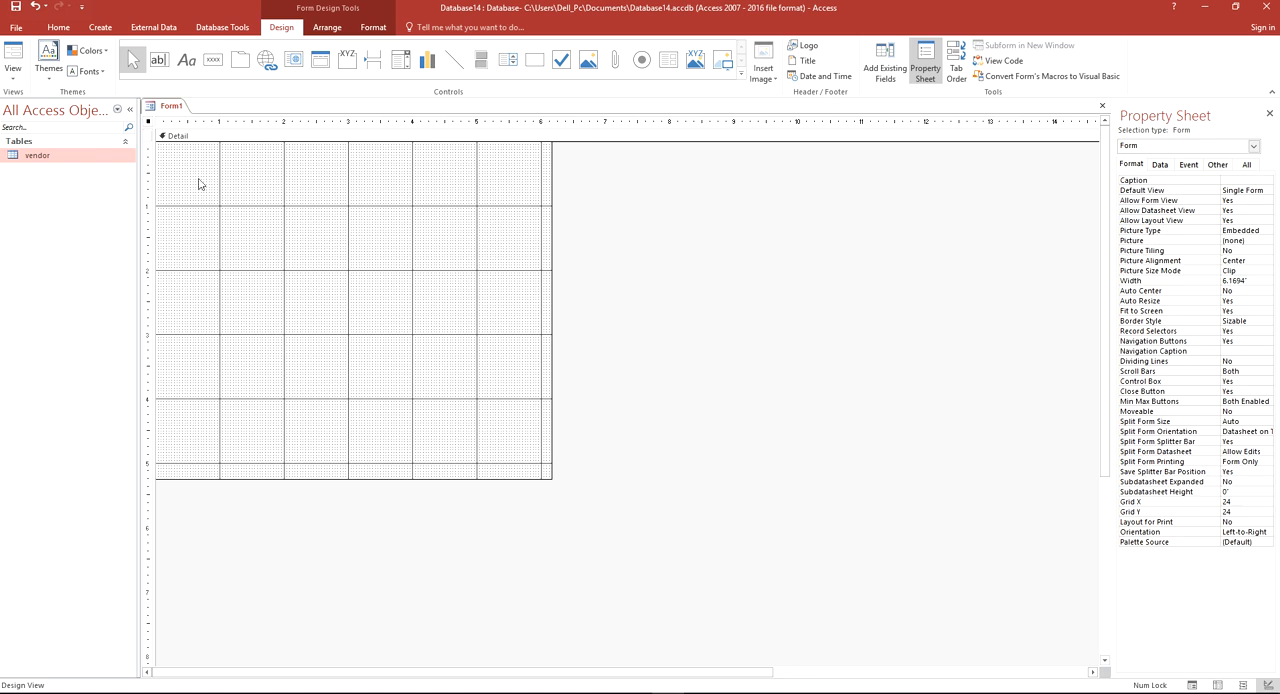
pyautogui.rightClick(170, 106)
pyautogui.click(201, 130)
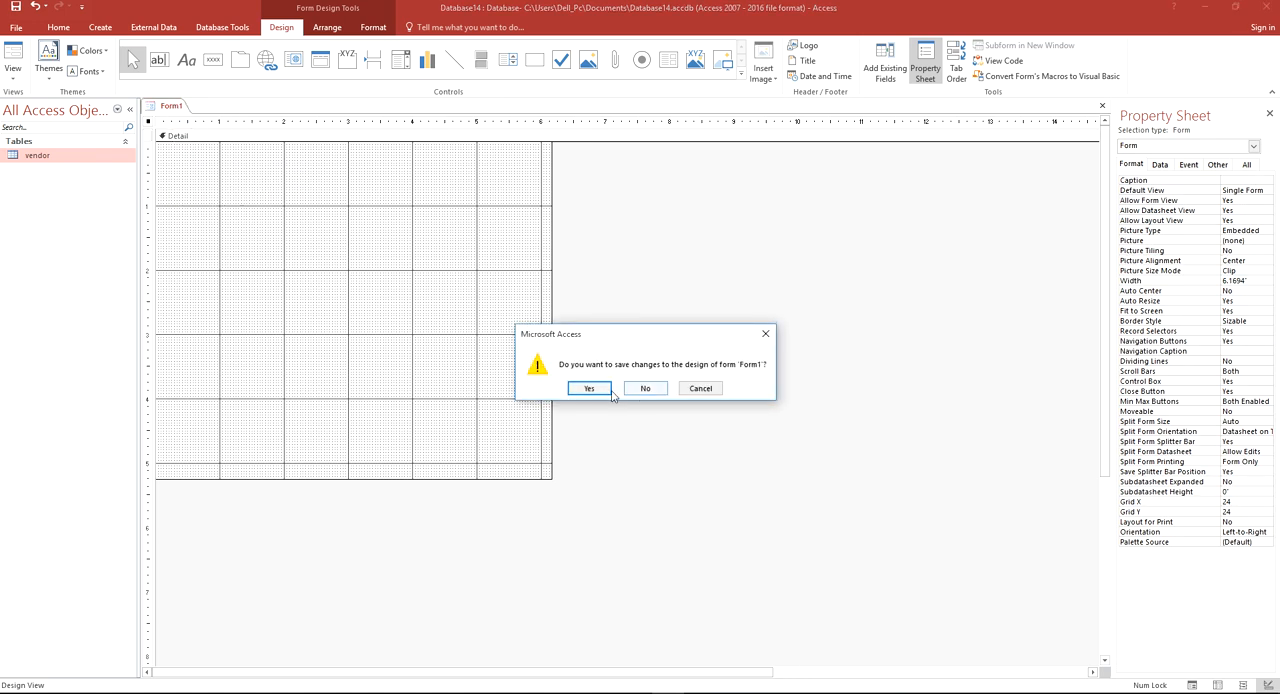
pyautogui.click(640, 388)
# Start a new form with the Form Wizard and include the ID, Name and Phone fields of the vendor table
pyautogui.click(99, 27)
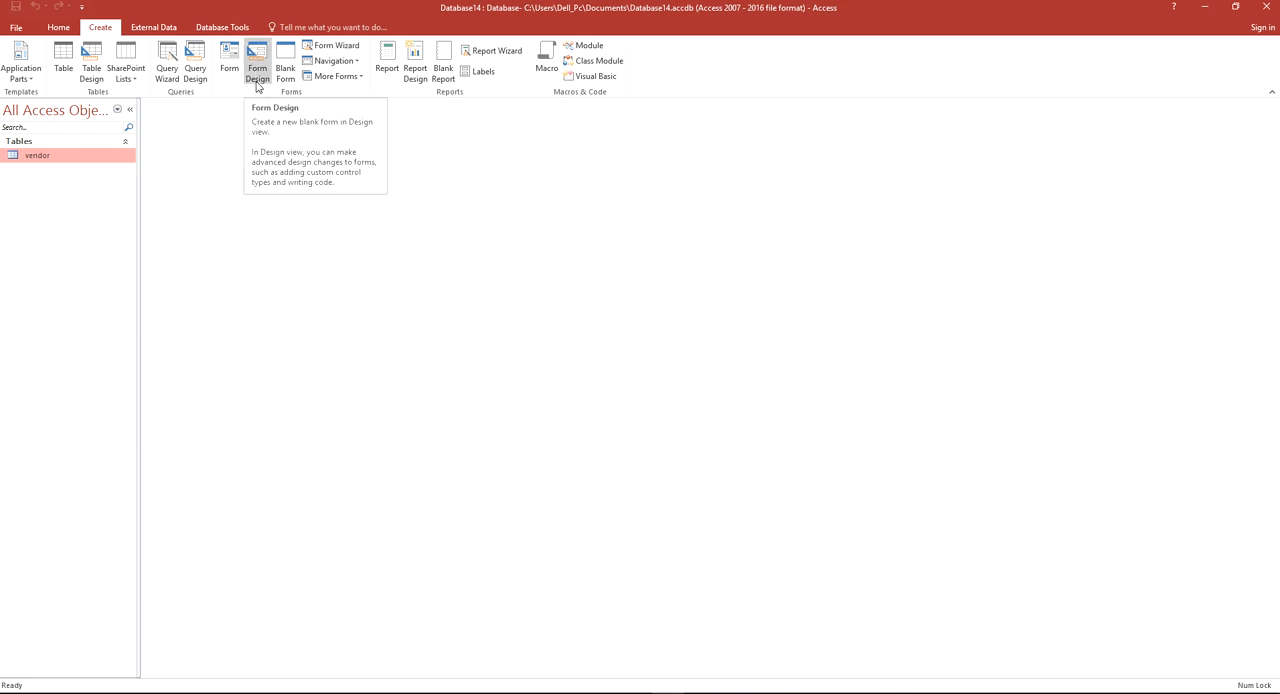
pyautogui.click(323, 48)
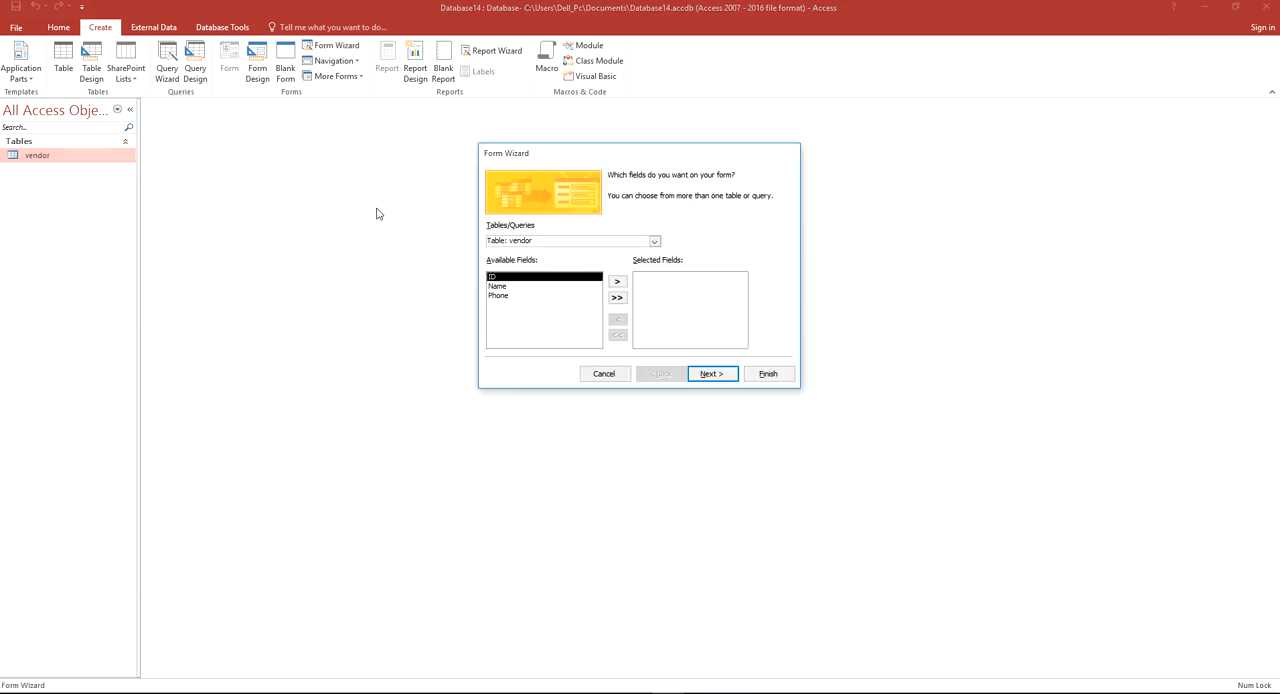
pyautogui.click(618, 283)
pyautogui.click(618, 283)
pyautogui.click(618, 283)
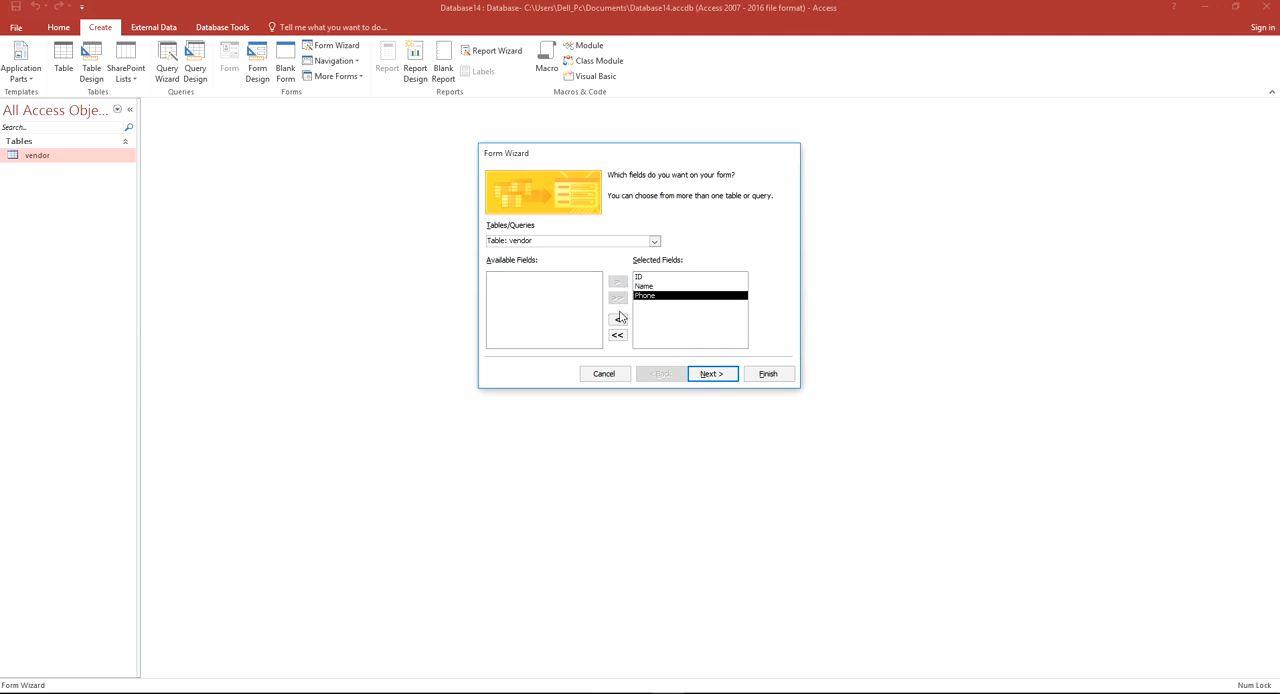
pyautogui.click(710, 373)
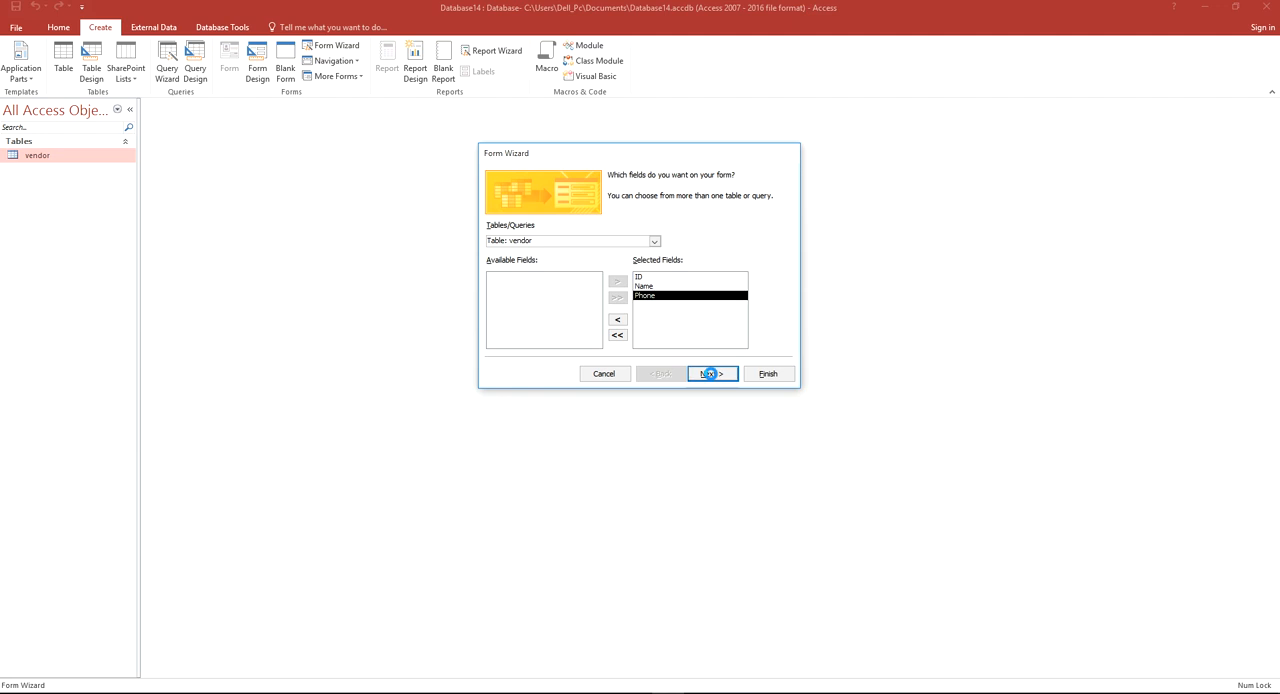
# Choose the Columnar layout for the form and finish it with the title vendor, opening it to view or enter information
pyautogui.click(686, 231)
pyautogui.click(689, 245)
pyautogui.click(689, 260)
pyautogui.click(680, 216)
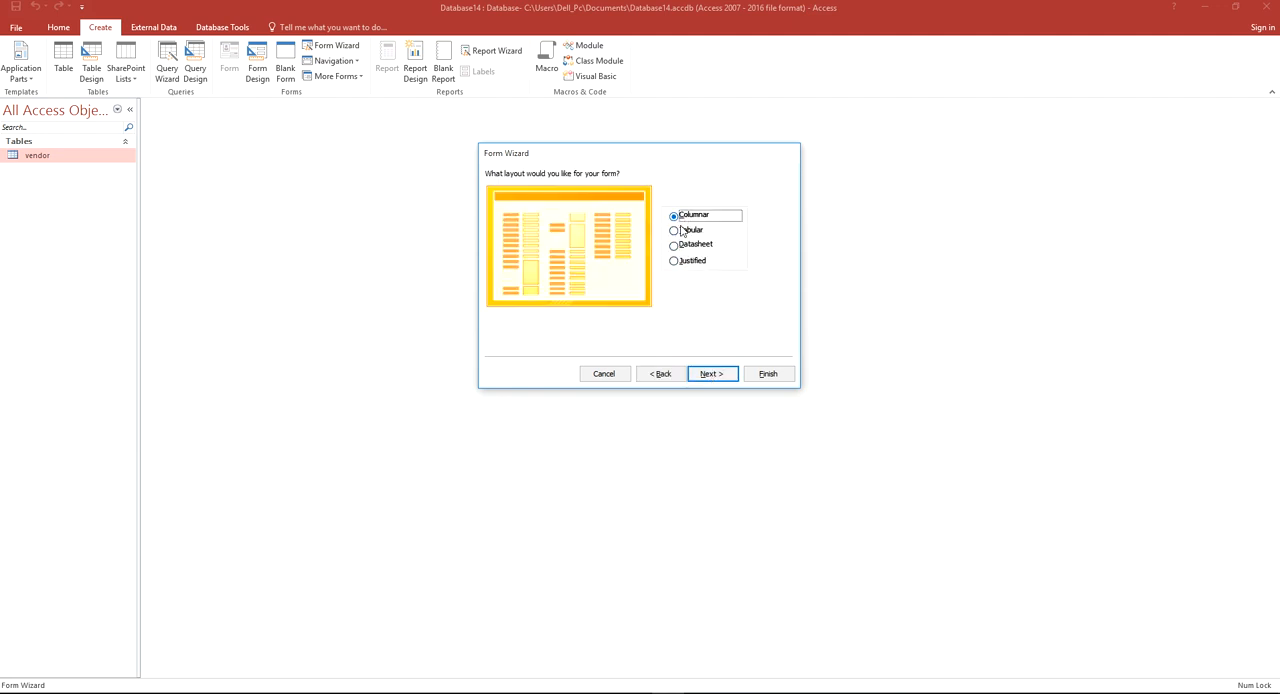
pyautogui.click(711, 378)
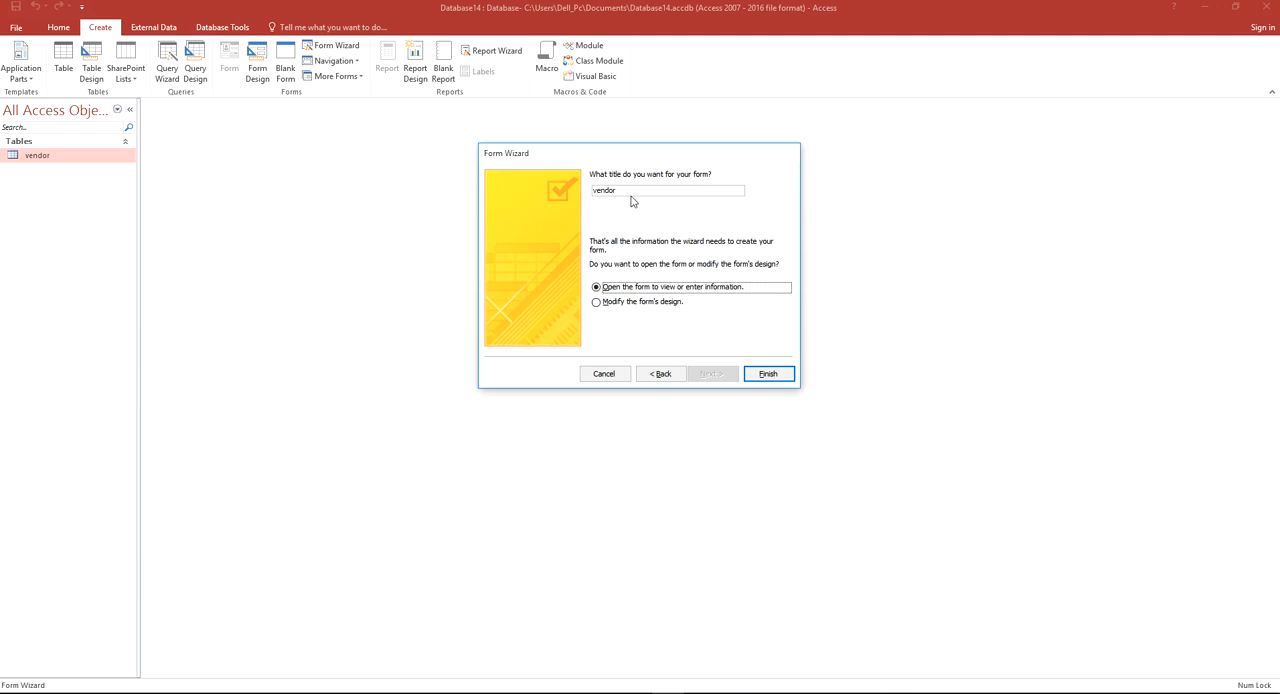
pyautogui.click(632, 189)
pyautogui.click(758, 373)
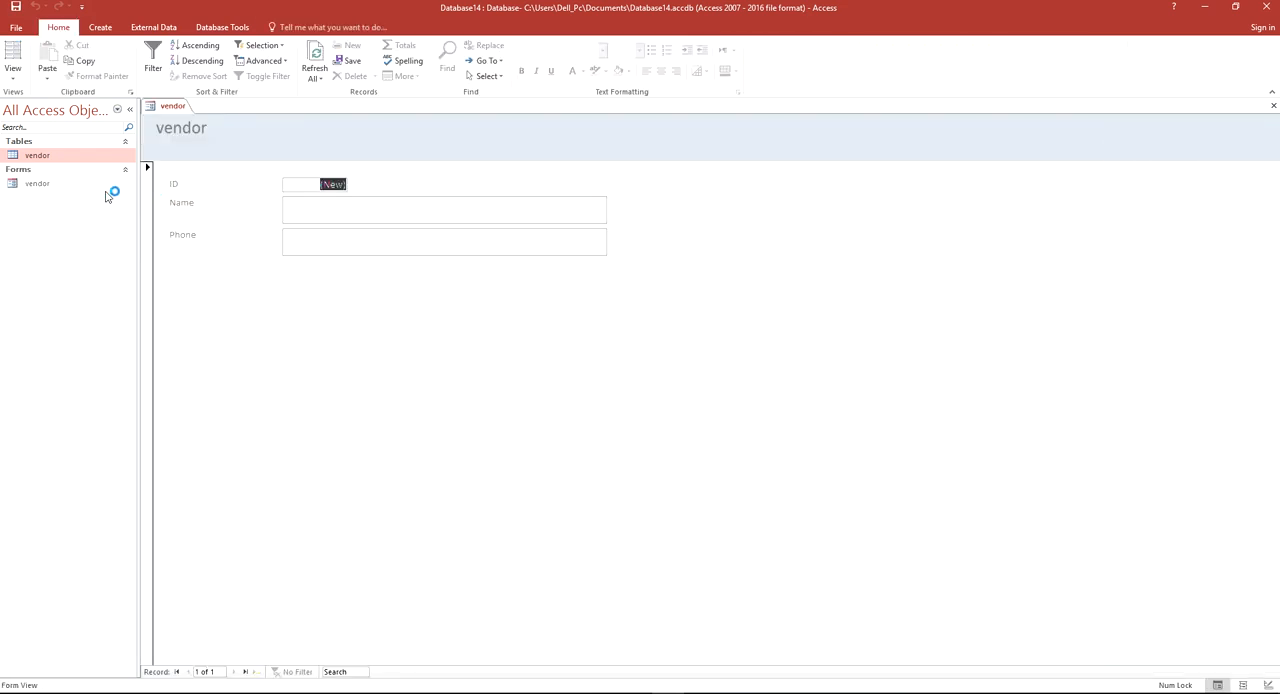
pyautogui.click(373, 243)
pyautogui.click(369, 209)
pyautogui.click(368, 235)
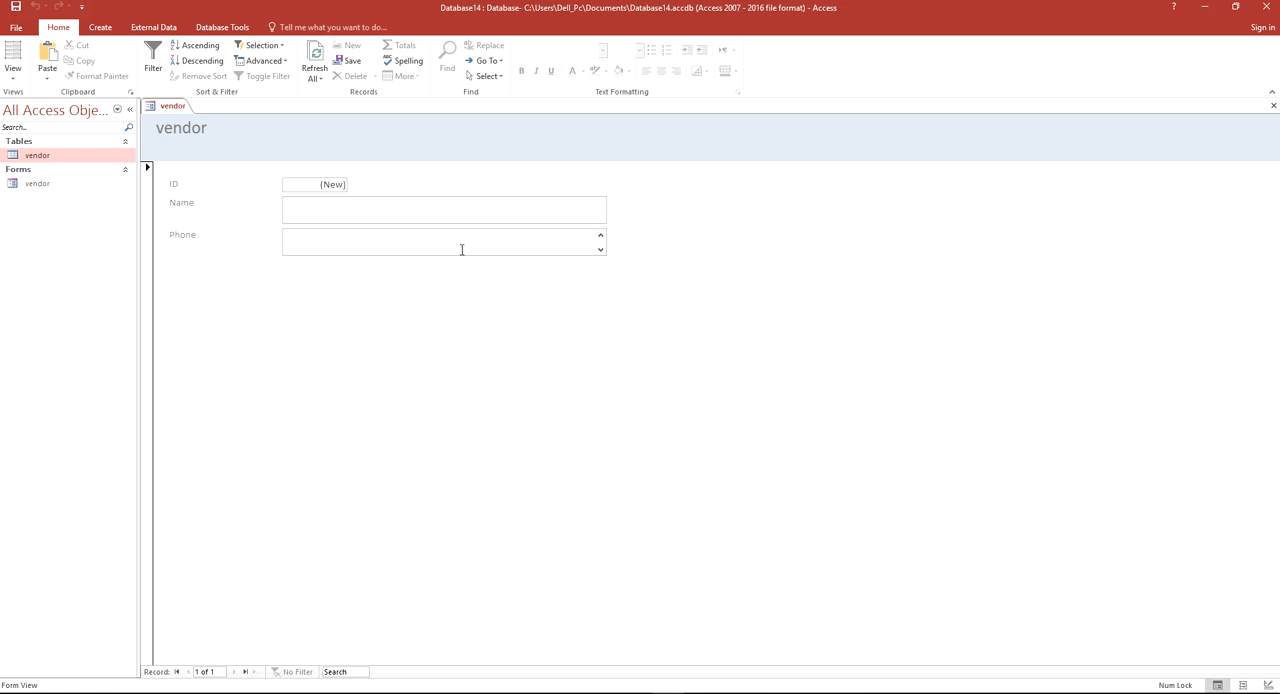
# Open the vendor form in Design View and narrow the Name and Phone text boxes to about 2.5 inches
pyautogui.rightClick(42, 188)
pyautogui.click(72, 226)
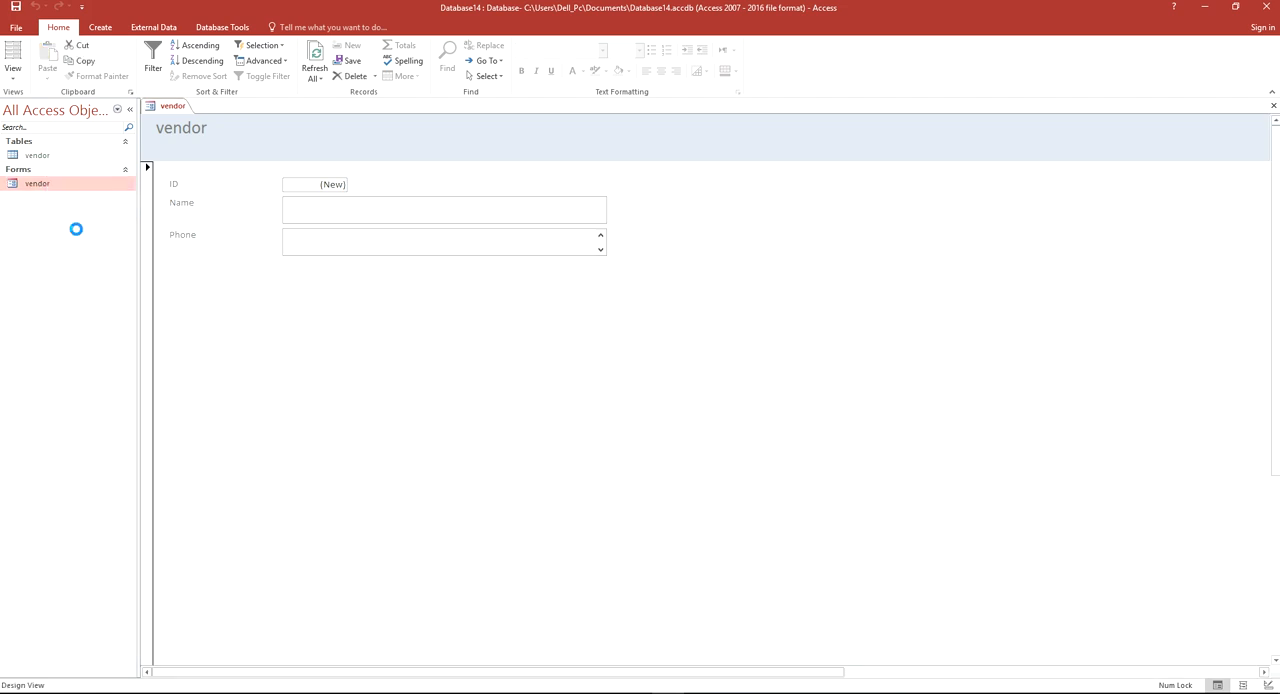
pyautogui.click(510, 255)
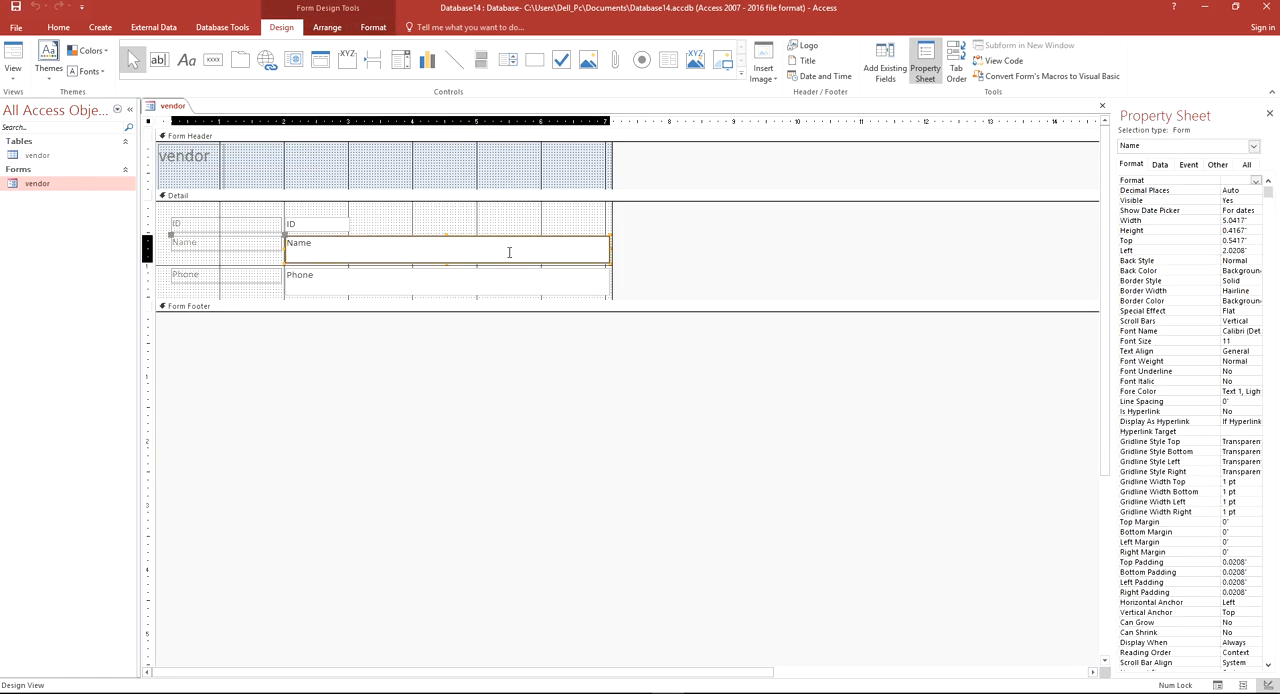
pyautogui.moveTo(607, 247); pyautogui.dragTo(447, 248)
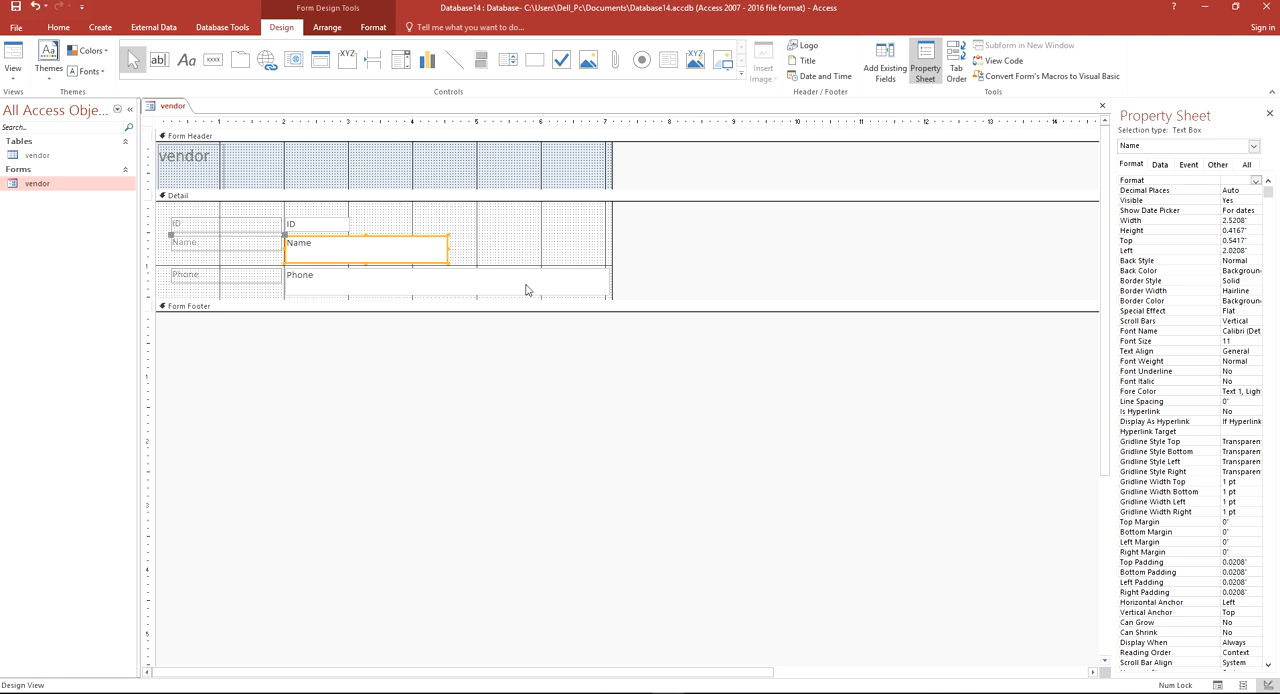
pyautogui.click(588, 284)
pyautogui.moveTo(609, 283); pyautogui.dragTo(449, 287)
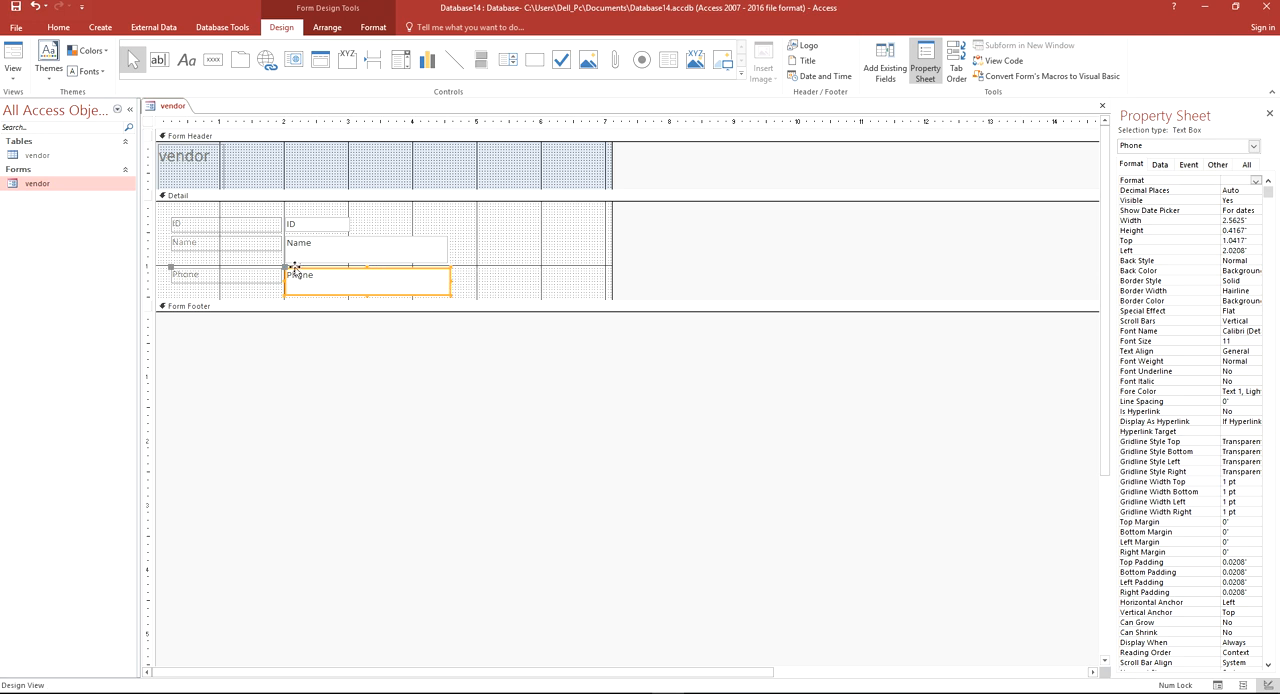
# Narrow the ID, Name and Phone labels to roughly equal widths, about 0.54 inches for ID, and show the form in Layout View
pyautogui.click(272, 225)
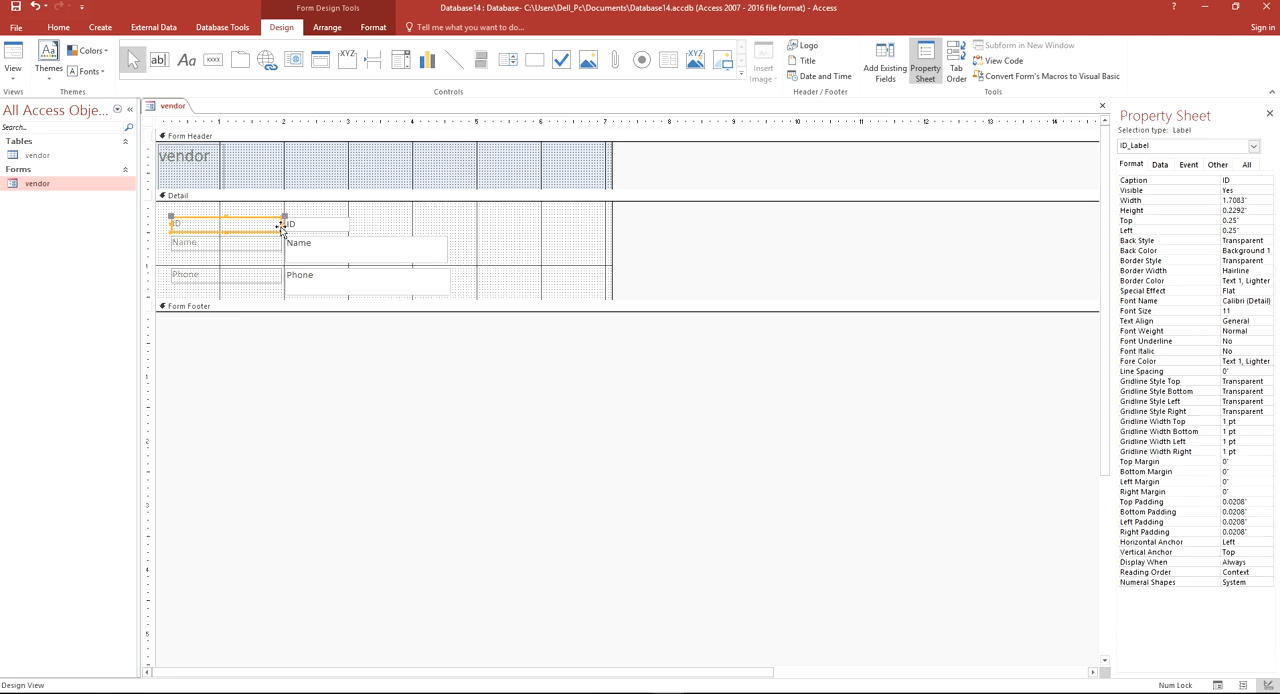
pyautogui.moveTo(281, 225); pyautogui.dragTo(205, 229)
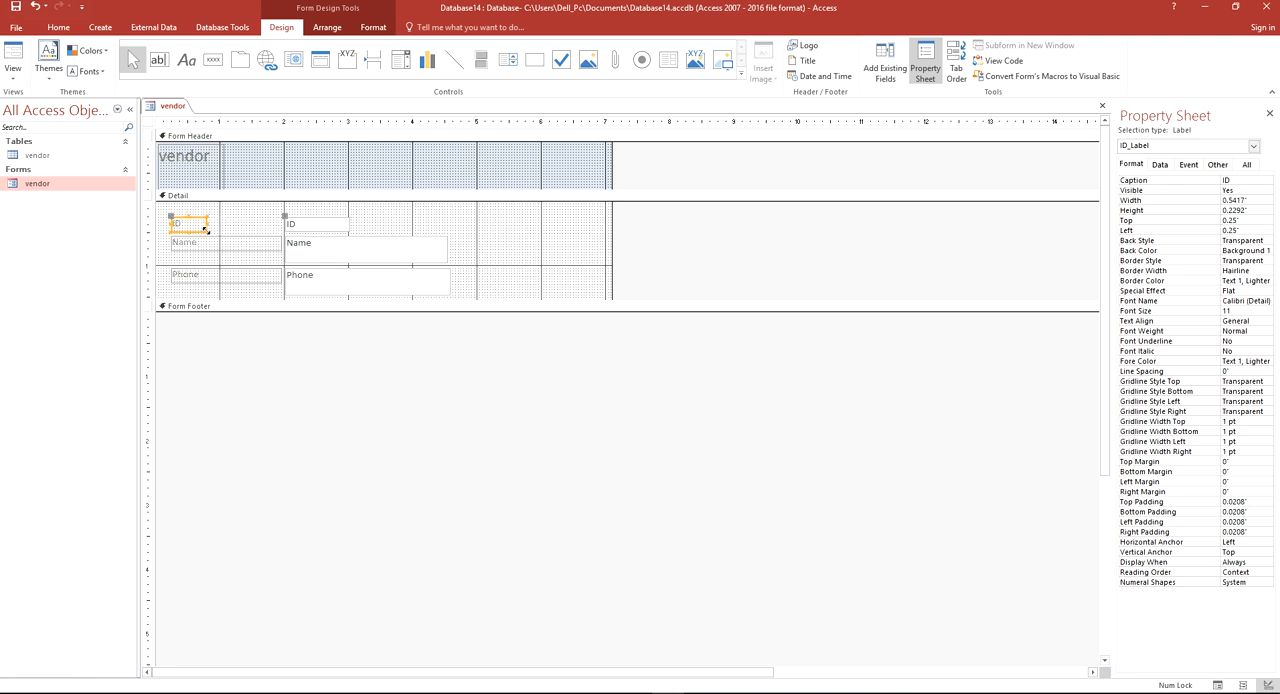
pyautogui.click(256, 248)
pyautogui.moveTo(281, 243); pyautogui.dragTo(207, 243)
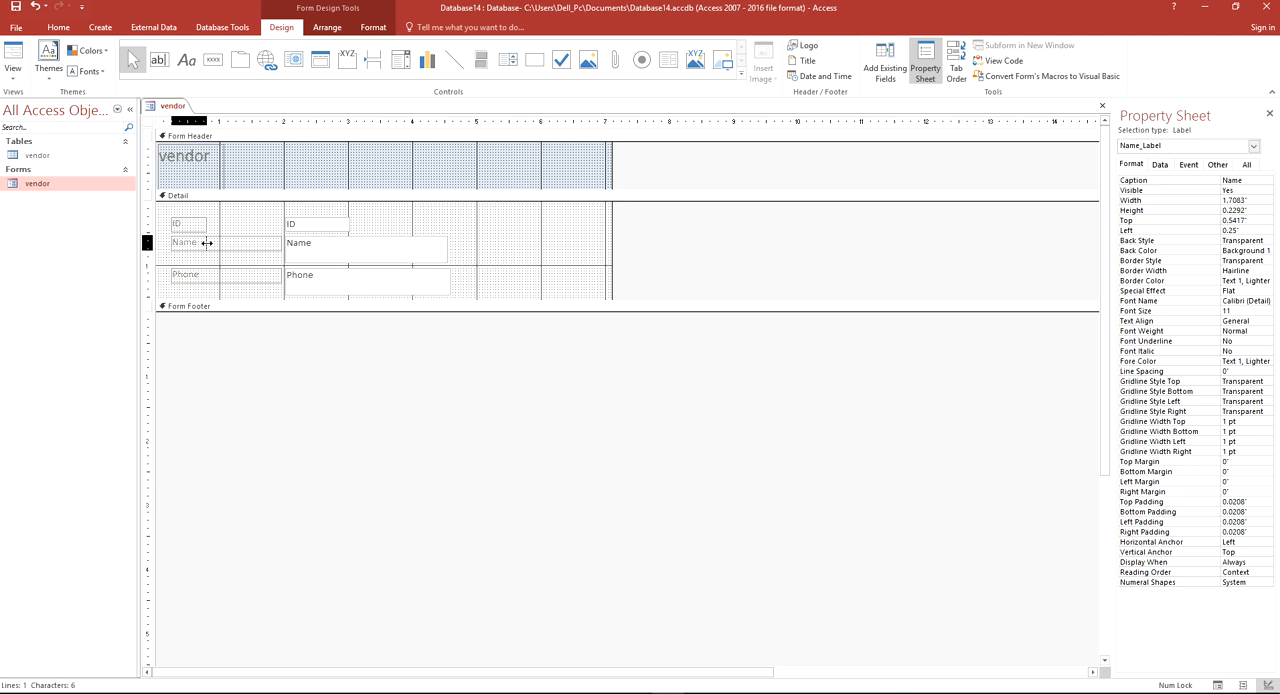
pyautogui.click(238, 279)
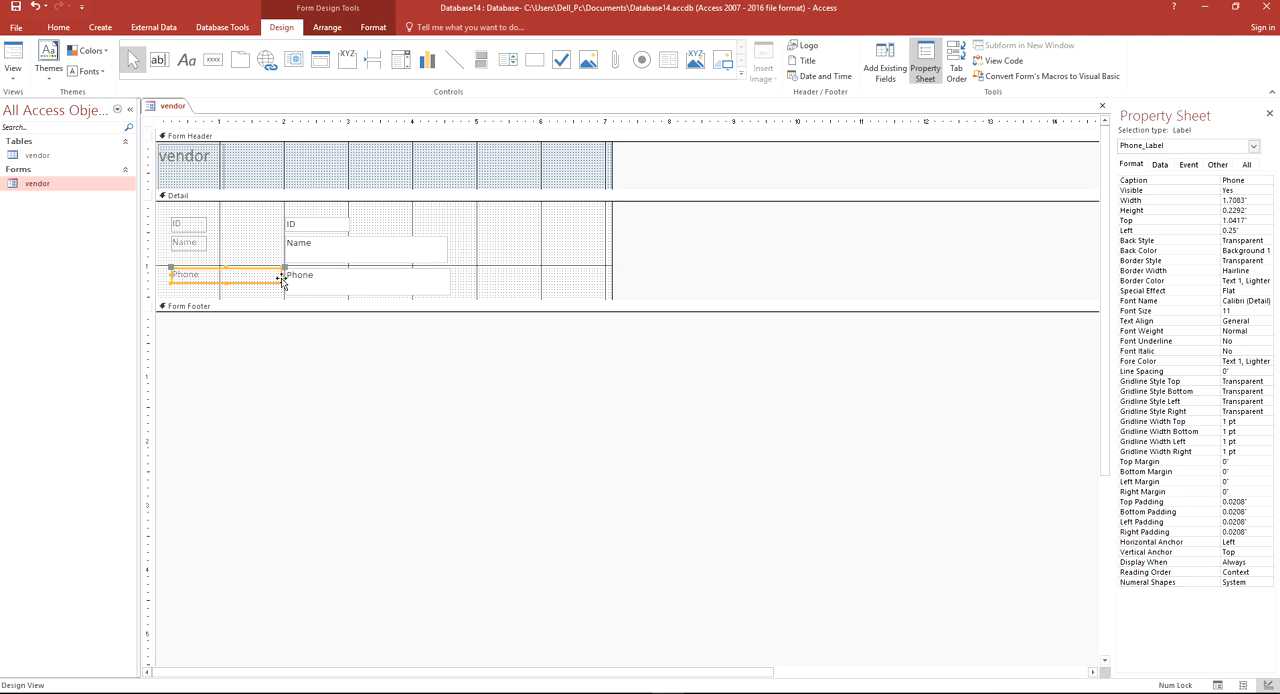
pyautogui.moveTo(279, 276); pyautogui.dragTo(206, 274)
pyautogui.click(342, 279)
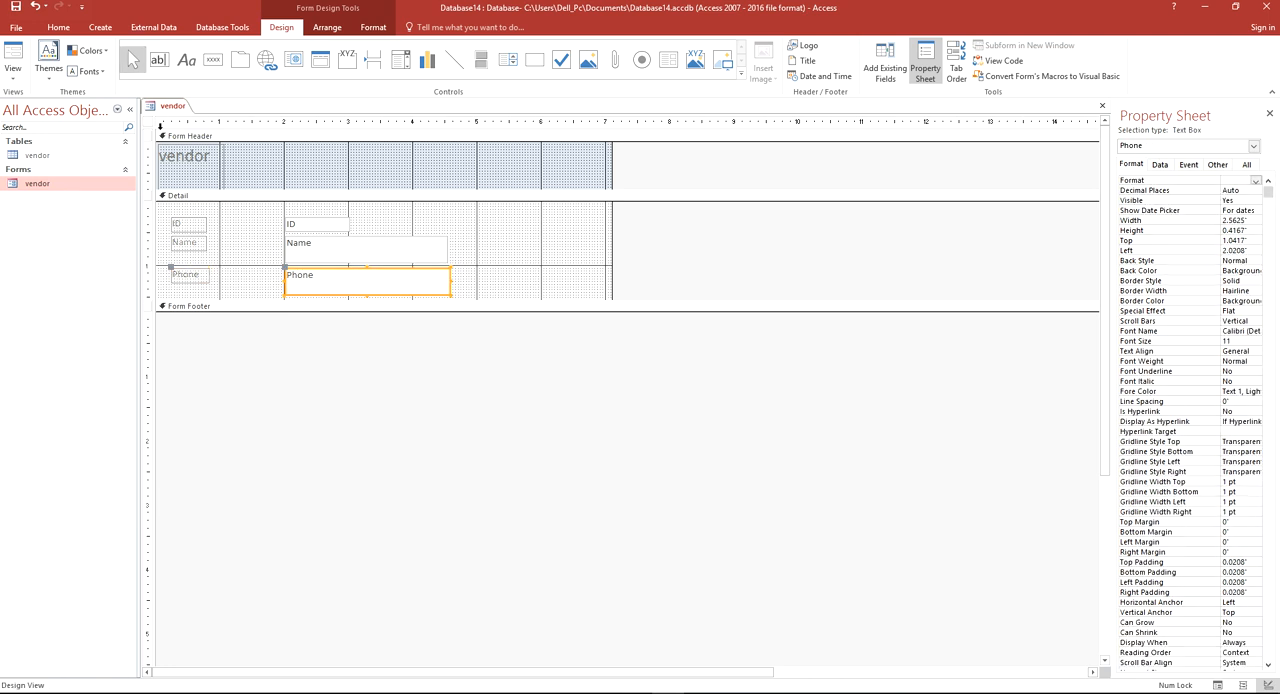
pyautogui.rightClick(166, 106)
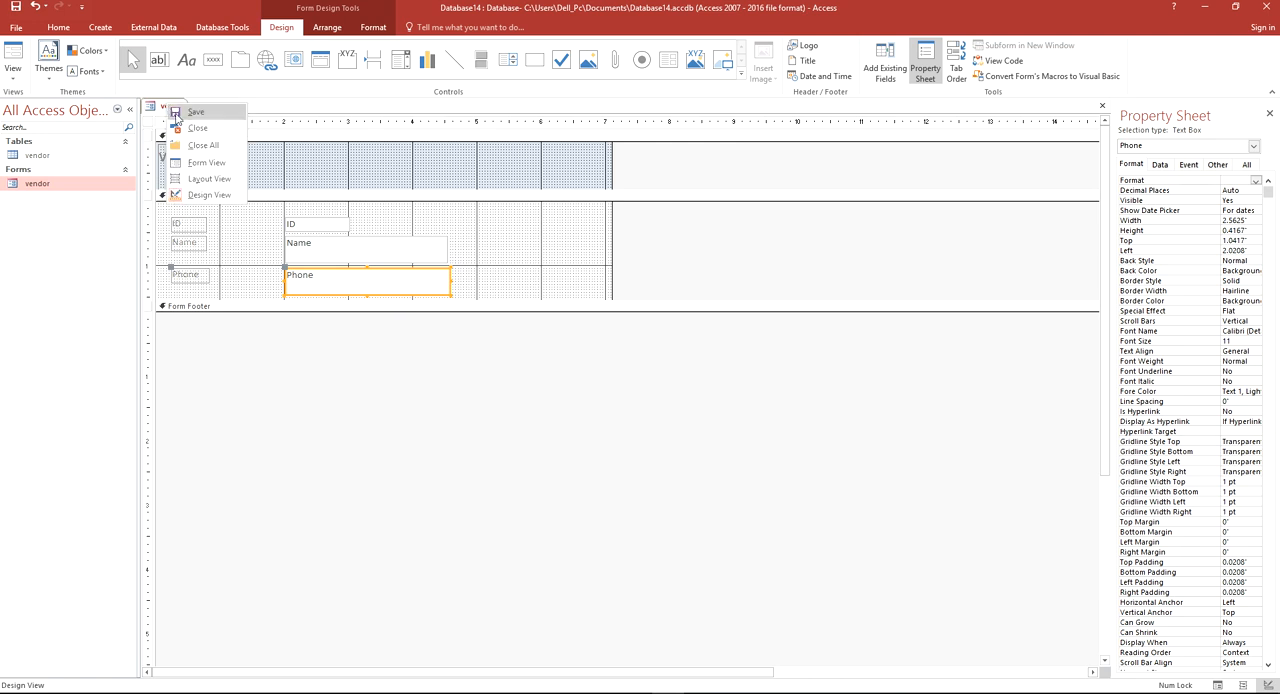
pyautogui.click(212, 178)
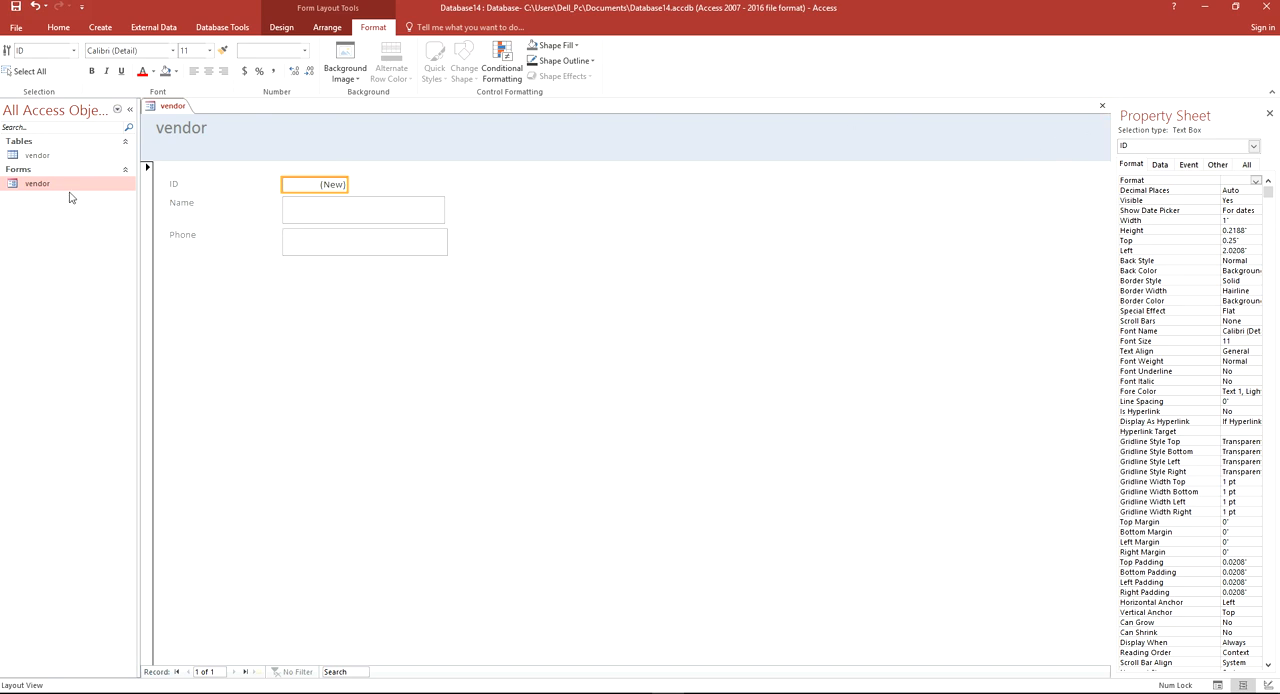
# Look at the vendor table's records in Datasheet View, close the table and return to the vendor form
pyautogui.doubleClick(52, 158)
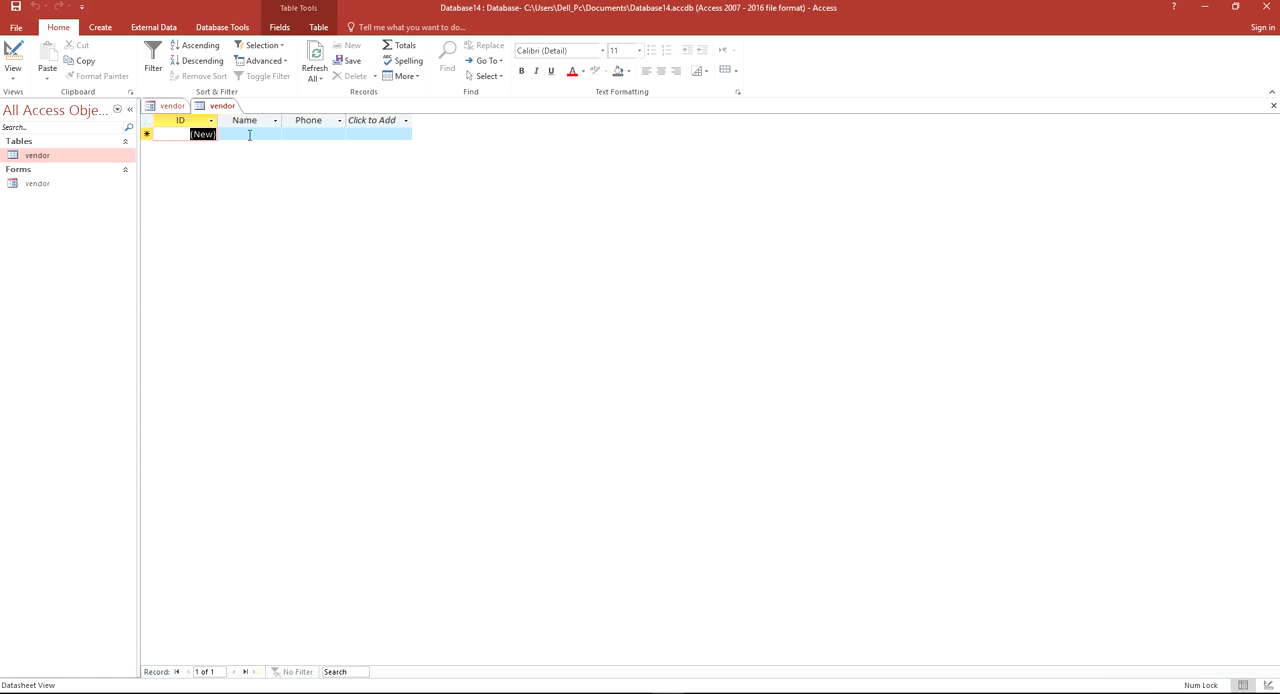
pyautogui.rightClick(240, 106)
pyautogui.click(236, 127)
pyautogui.click(368, 210)
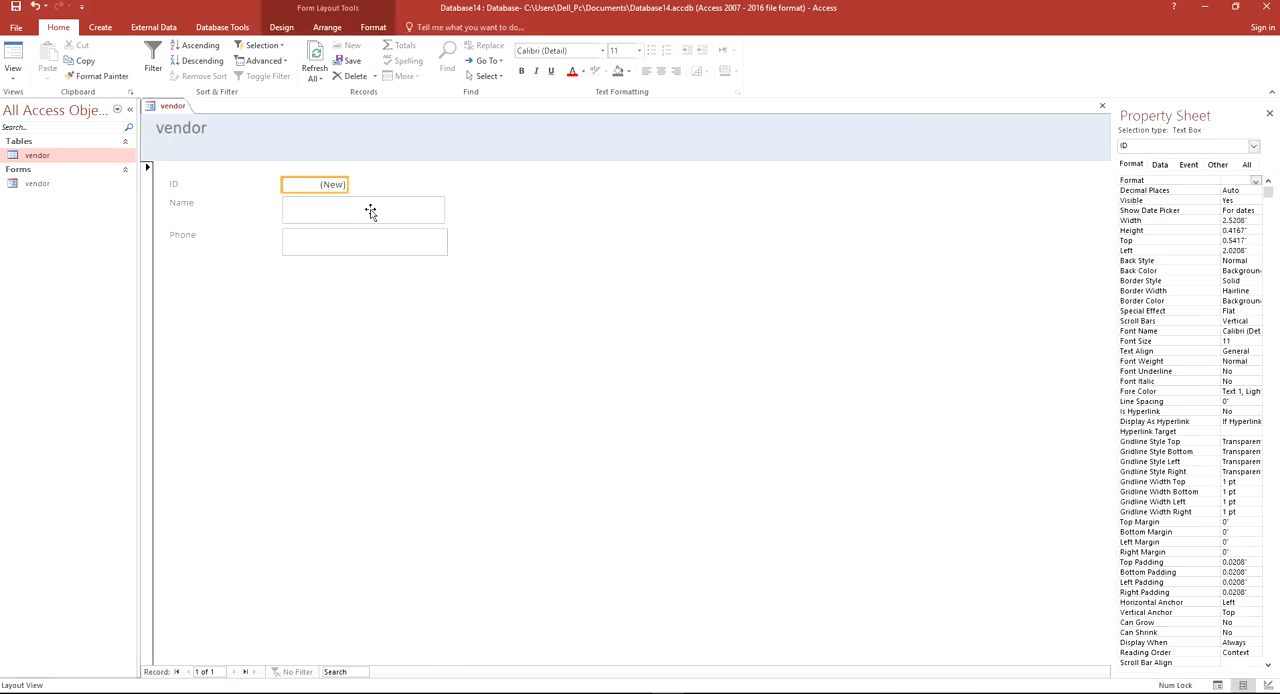
pyautogui.click(318, 240)
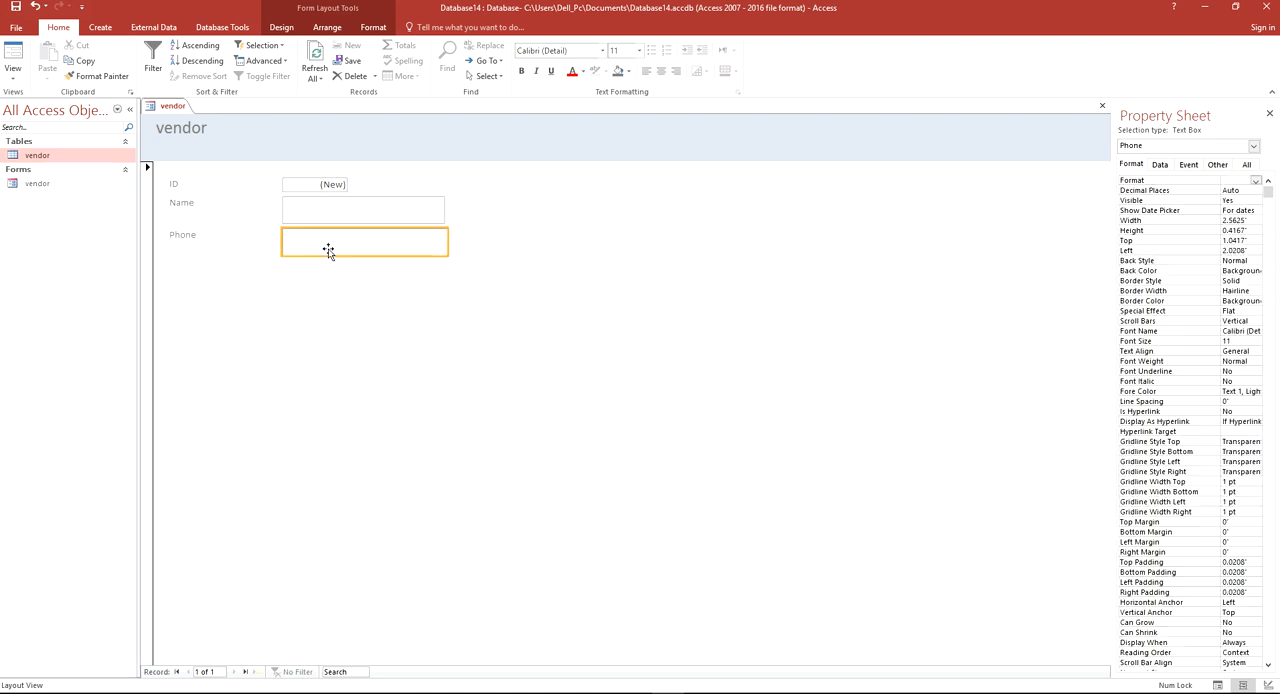
# Close the vendor form and save the changes to its design
pyautogui.click(338, 218)
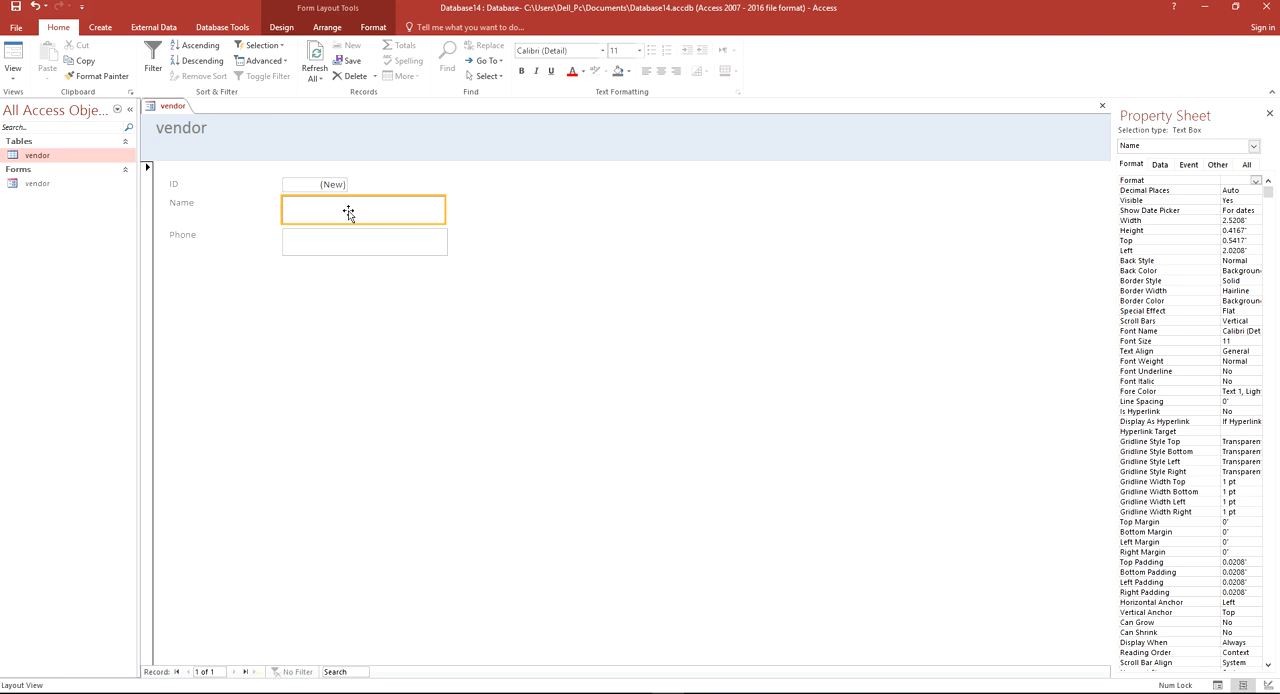
pyautogui.click(334, 245)
pyautogui.click(345, 207)
pyautogui.click(350, 248)
pyautogui.click(337, 240)
pyautogui.click(337, 221)
pyautogui.click(1102, 105)
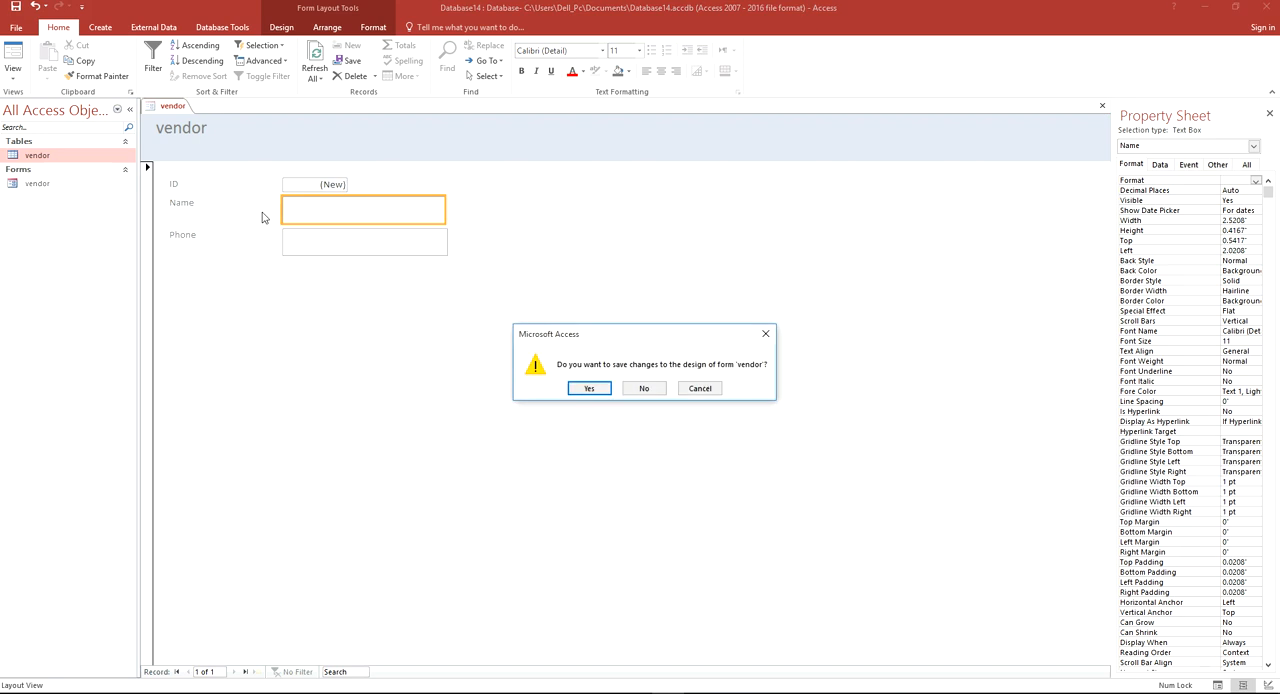
pyautogui.click(606, 392)
# Open the vendor form, enter Abc and a phone number as a record, and check it in the vendor table
pyautogui.doubleClick(37, 183)
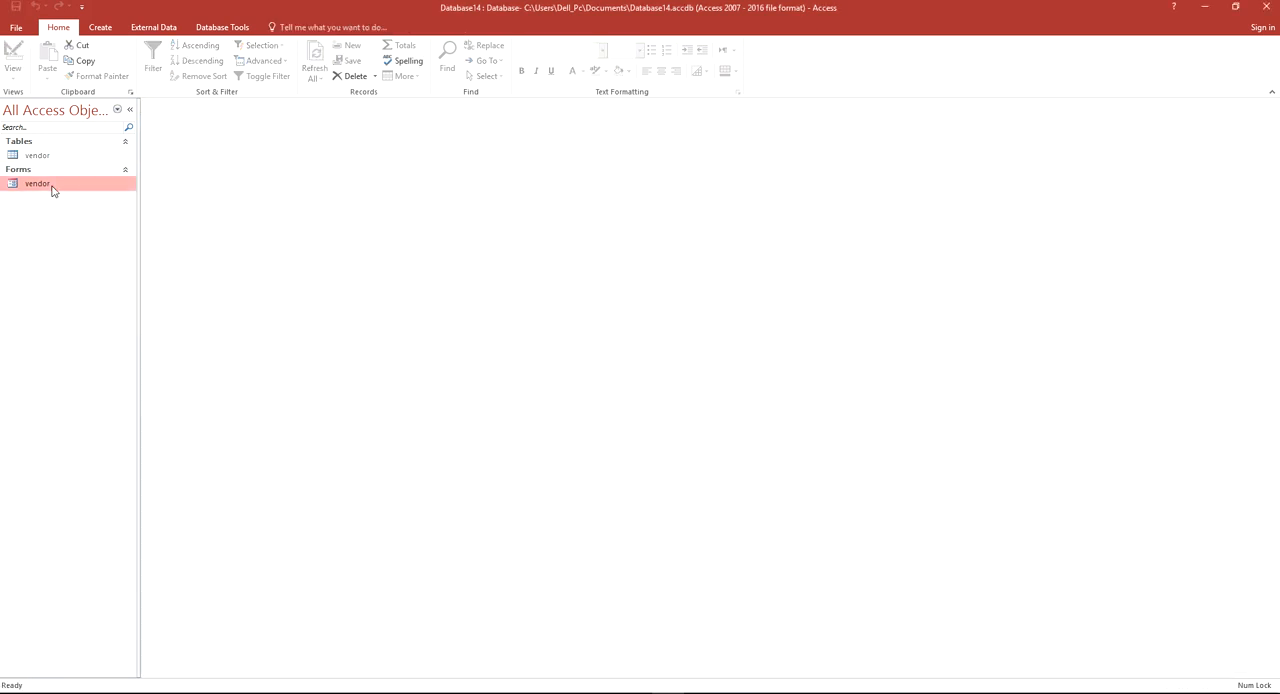
pyautogui.write('ada')
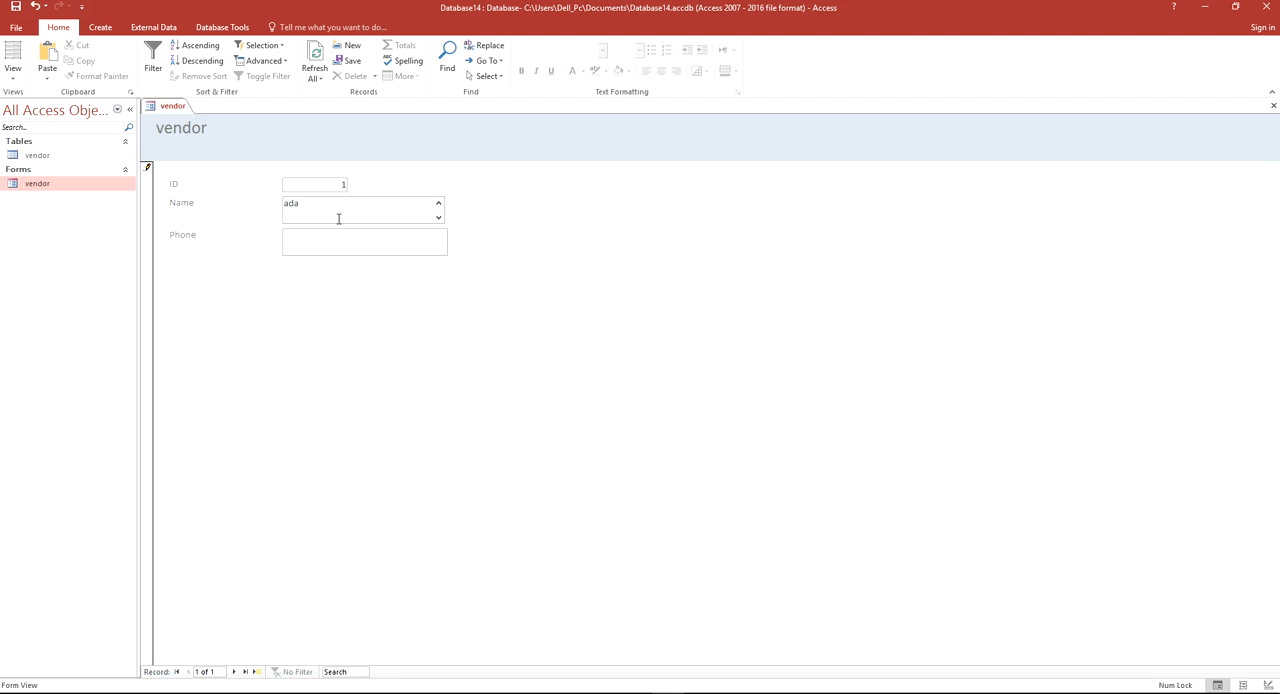
pyautogui.press('BackSpace')
pyautogui.press('BackSpace')
pyautogui.write('123')
pyautogui.click(1273, 106)
pyautogui.doubleClick(57, 157)
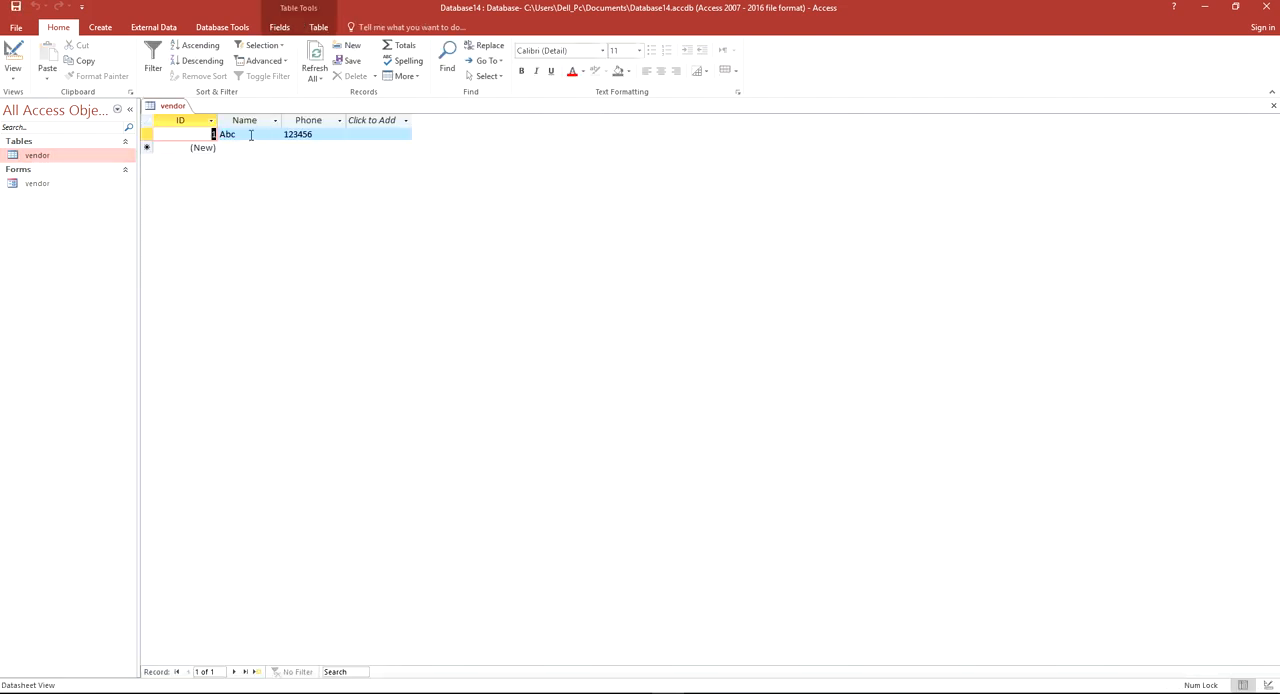
# Replace the record's name with gdg and enter a new phone number in the vendor form, and close the form
pyautogui.doubleClick(45, 186)
pyautogui.click(329, 213)
pyautogui.doubleClick(309, 203)
pyautogui.write('gdg')
pyautogui.doubleClick(335, 237)
pyautogui.write('sdgss')
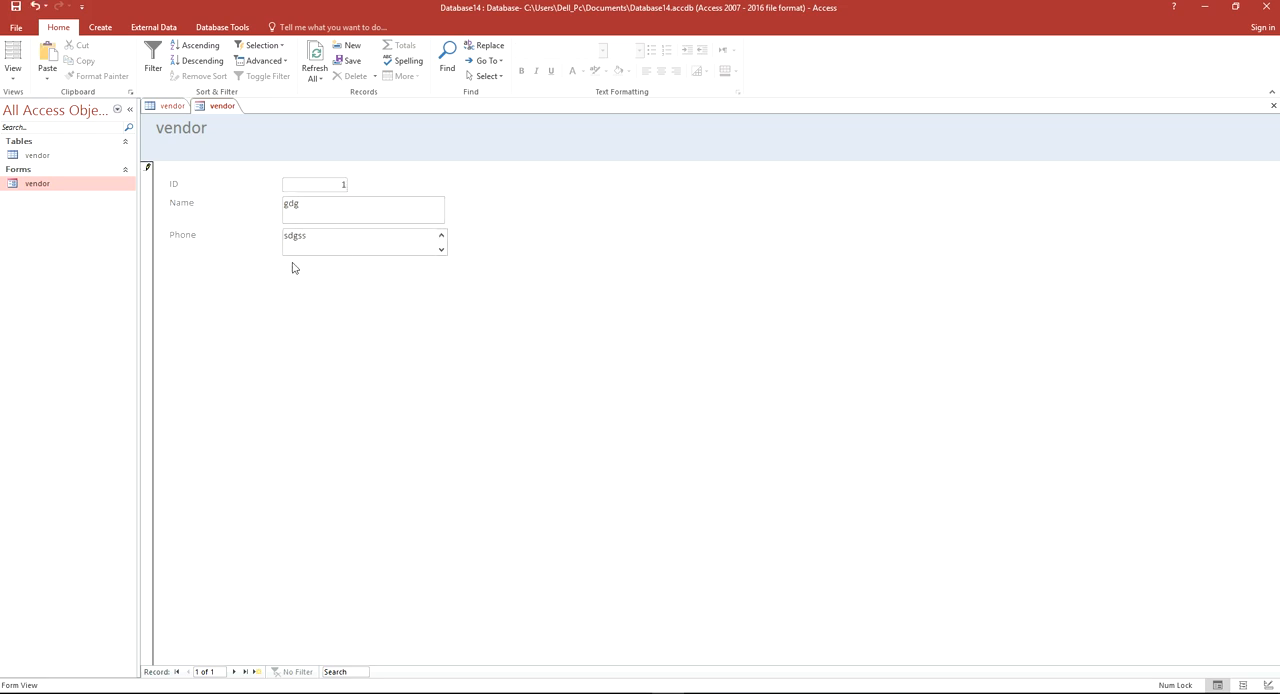
pyautogui.press('BackSpace')
pyautogui.press('BackSpace')
pyautogui.press('BackSpace')
pyautogui.press('BackSpace')
pyautogui.write('14253')
pyautogui.click(1273, 105)
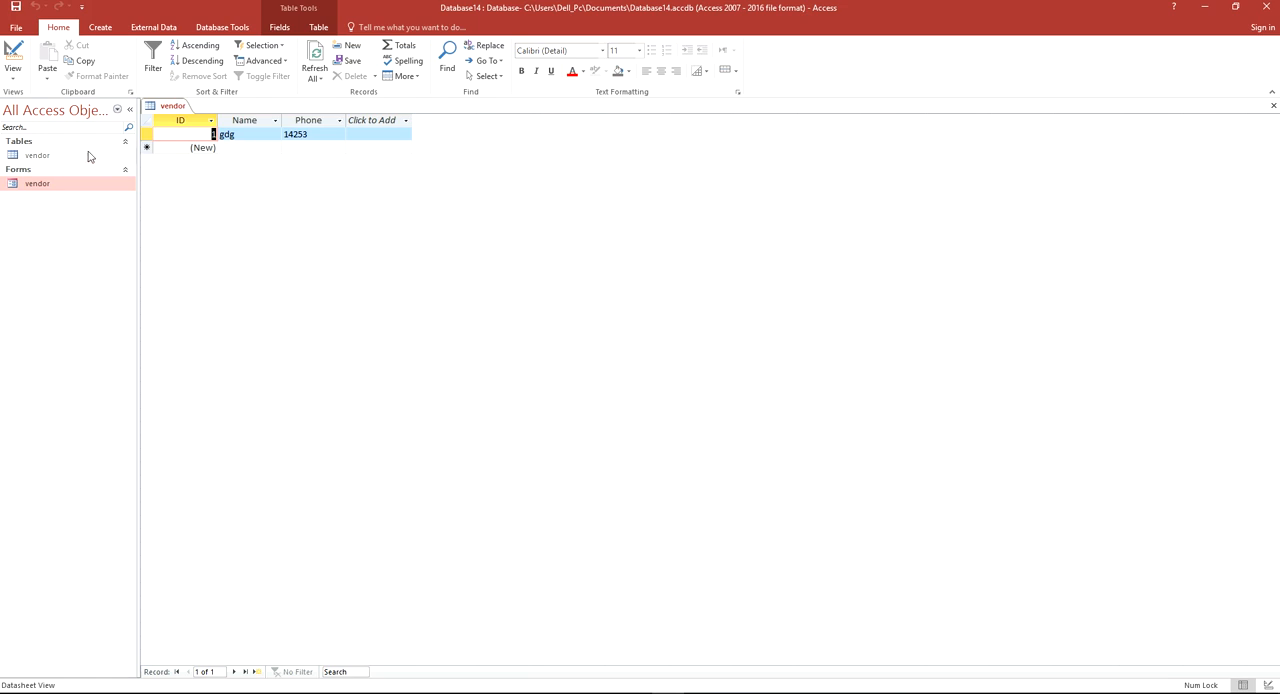
# Close the vendor table and reopen it to review the stored record
pyautogui.rightClick(181, 118)
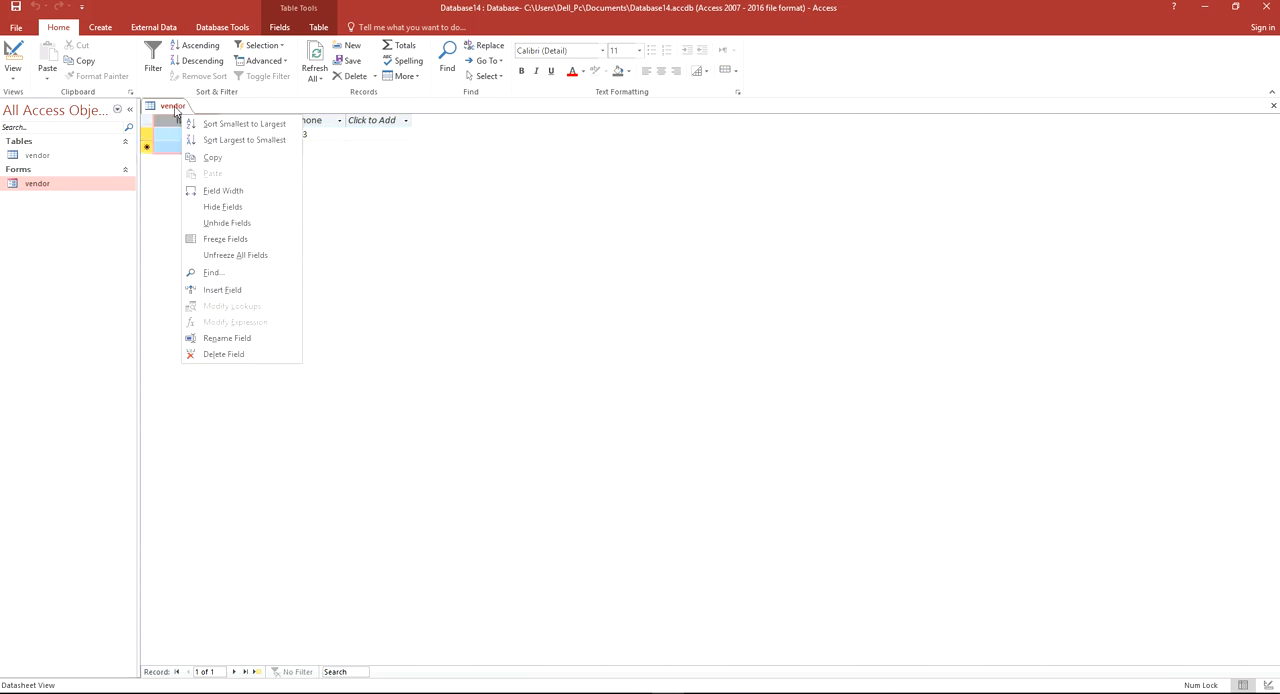
pyautogui.rightClick(174, 108)
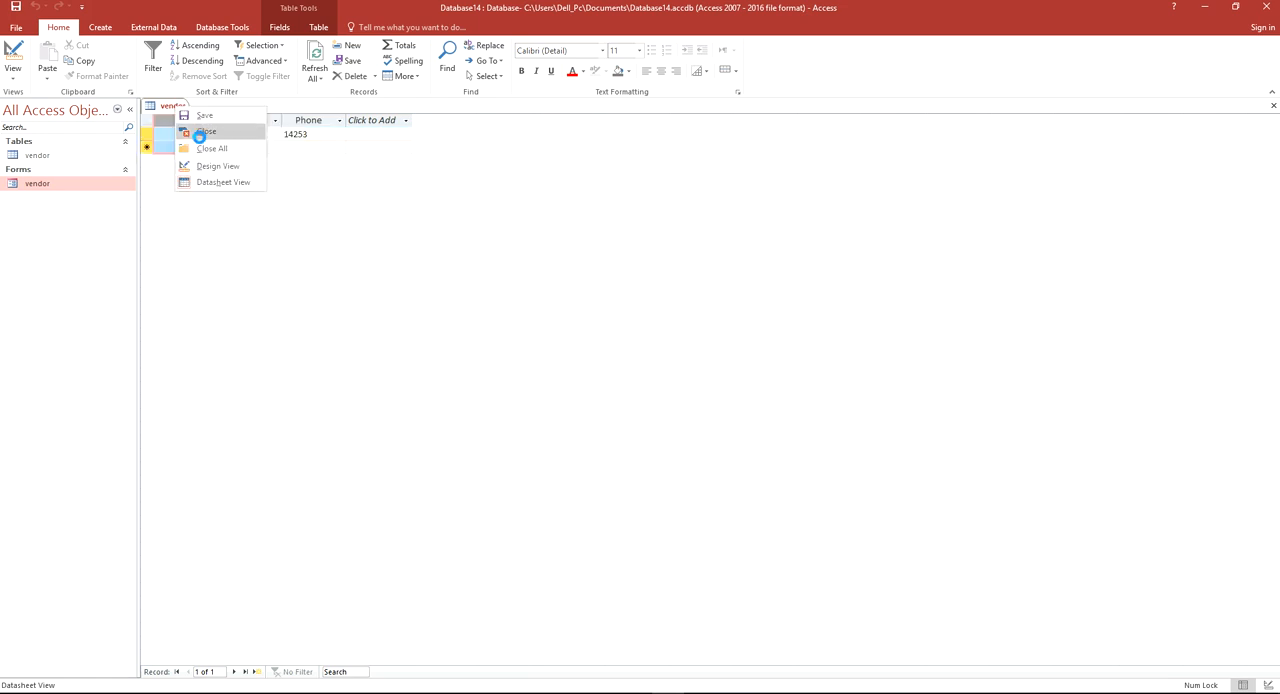
pyautogui.click(199, 133)
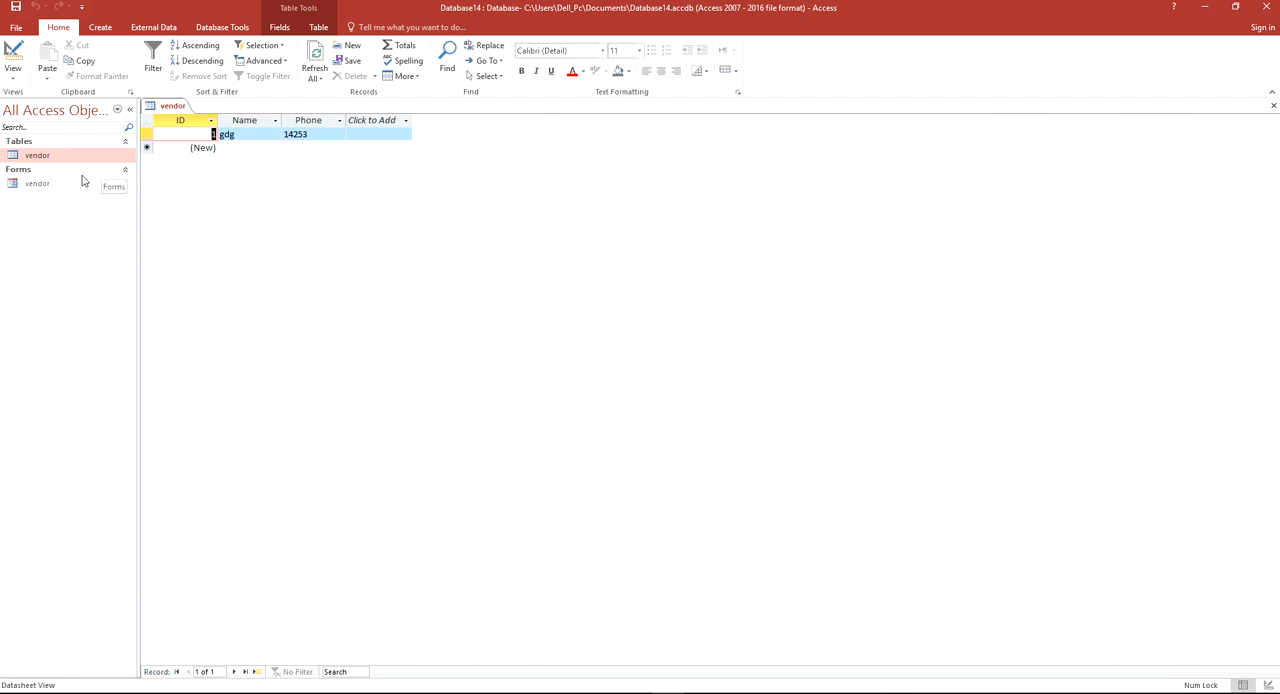
pyautogui.click(41, 183)
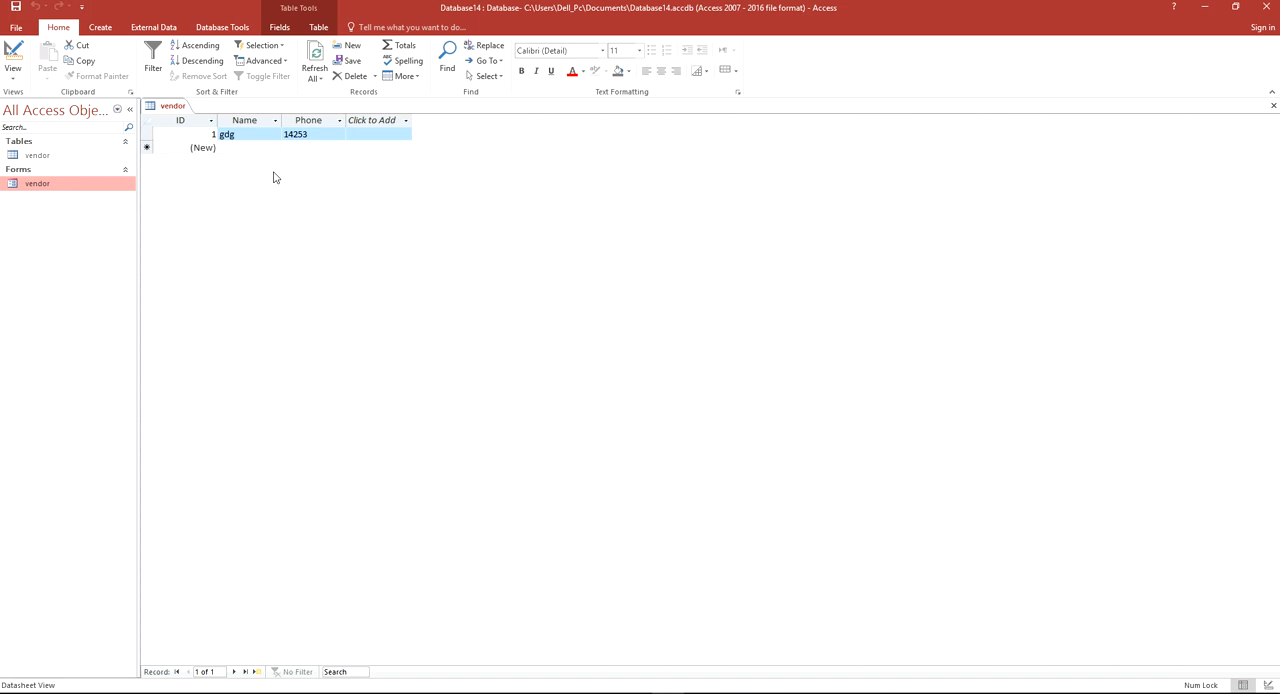
pyautogui.click(258, 247)
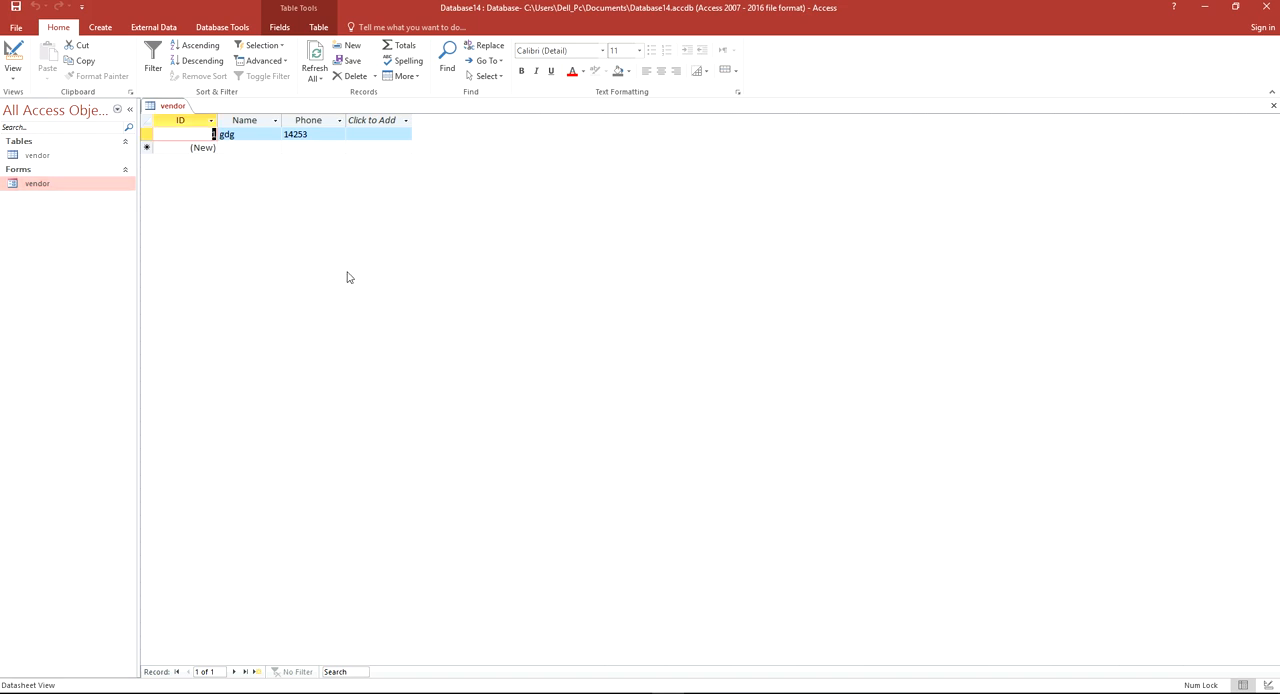
# Open the vendor form in Design View and set the form's Pop Up property to Yes
pyautogui.rightClick(49, 186)
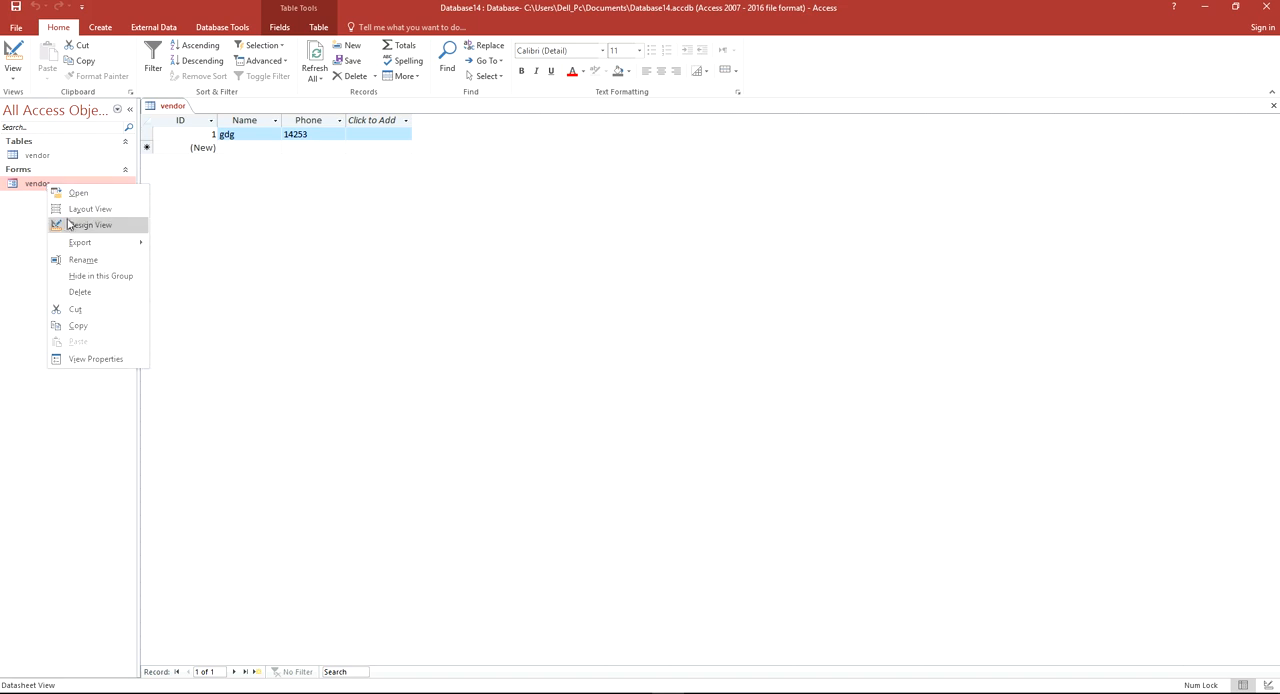
pyautogui.click(85, 225)
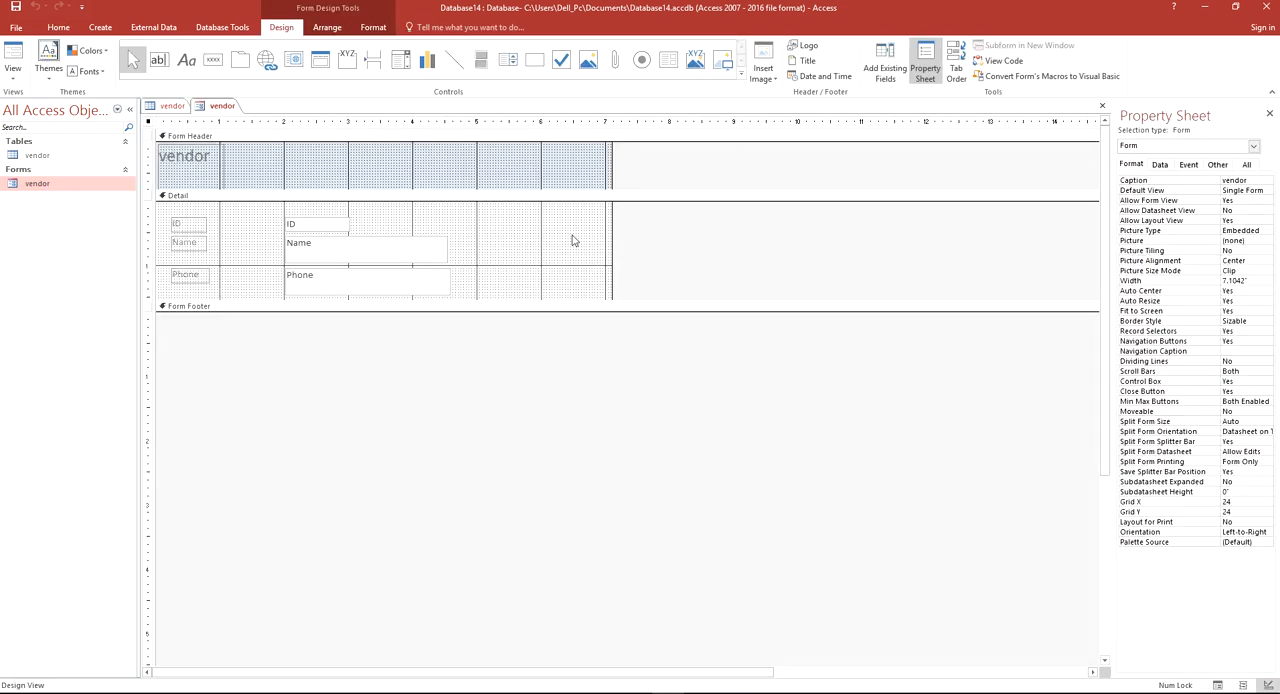
pyautogui.click(437, 217)
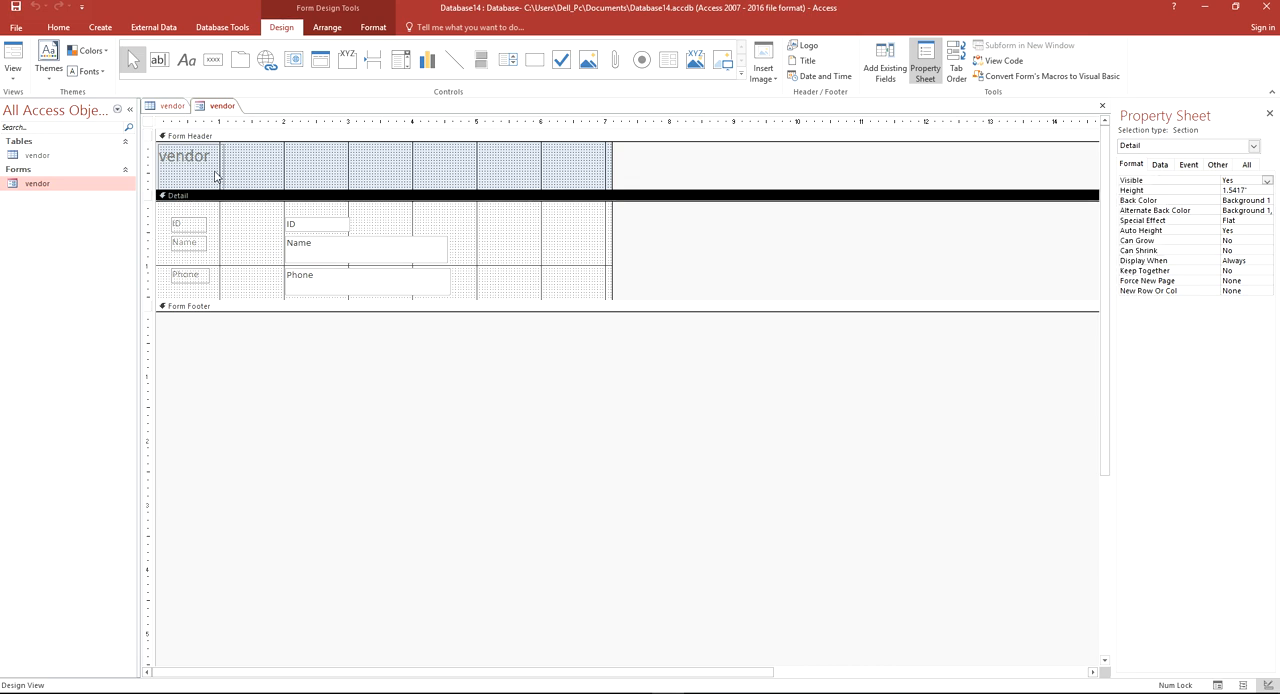
pyautogui.click(149, 123)
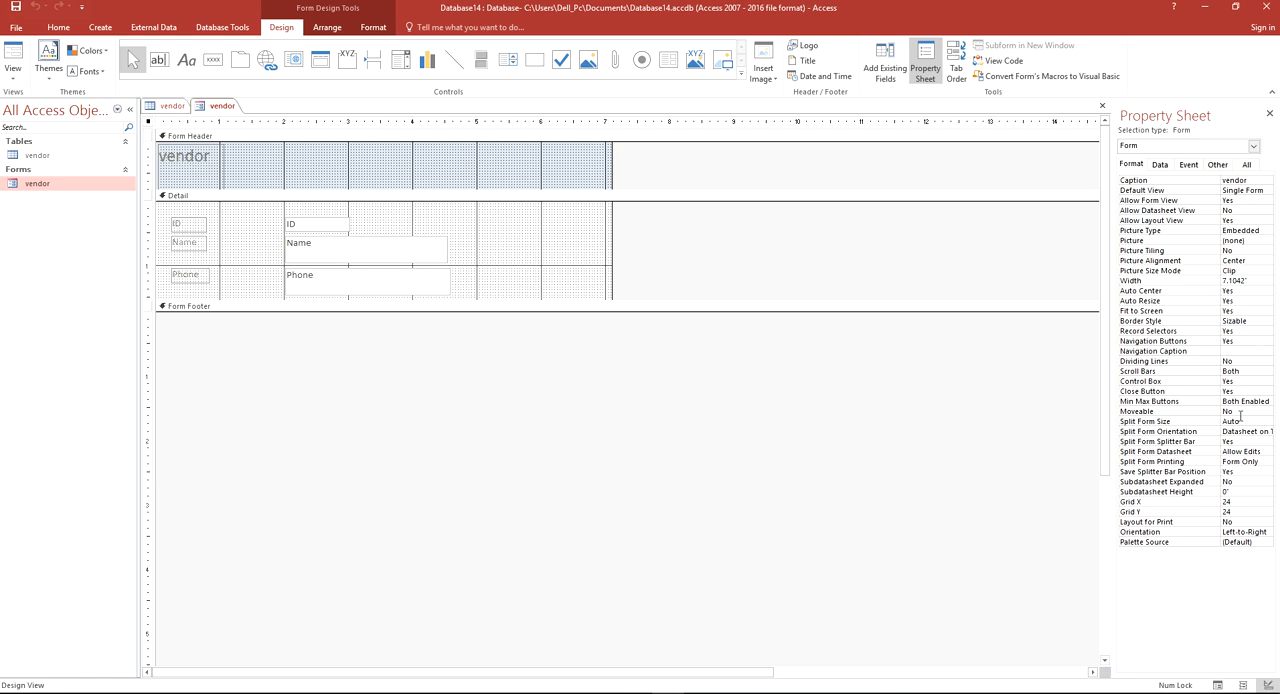
pyautogui.click(1162, 166)
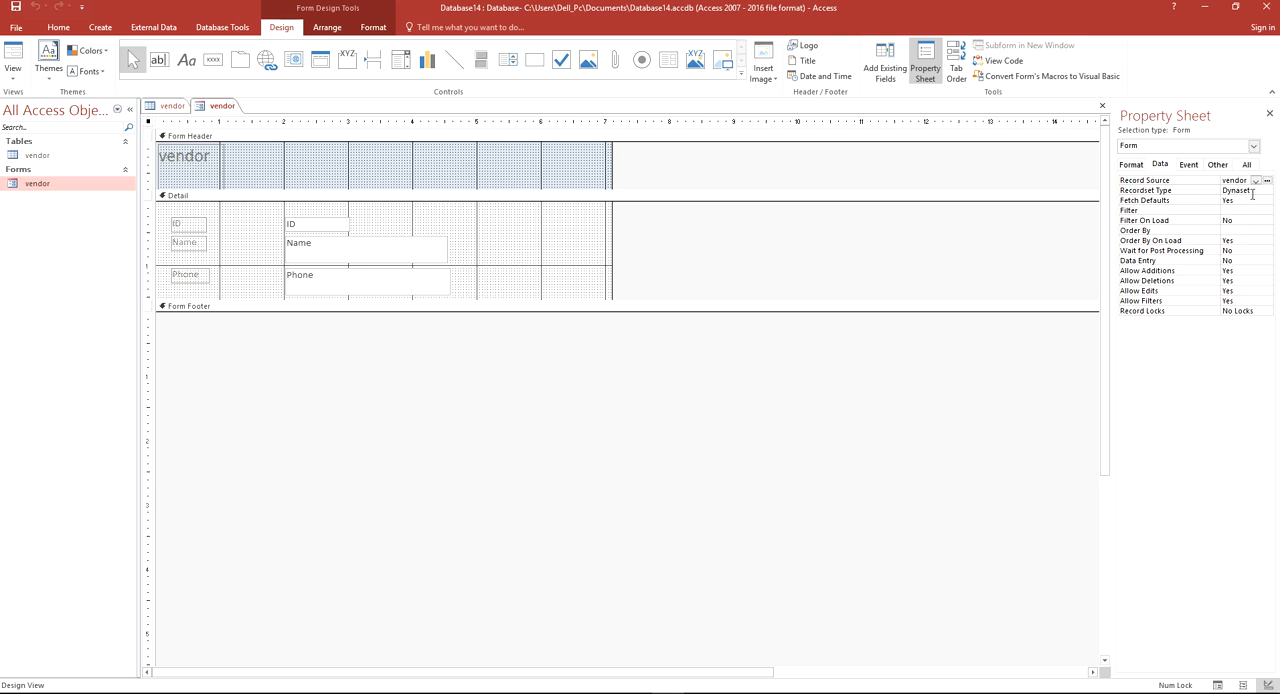
pyautogui.click(1190, 166)
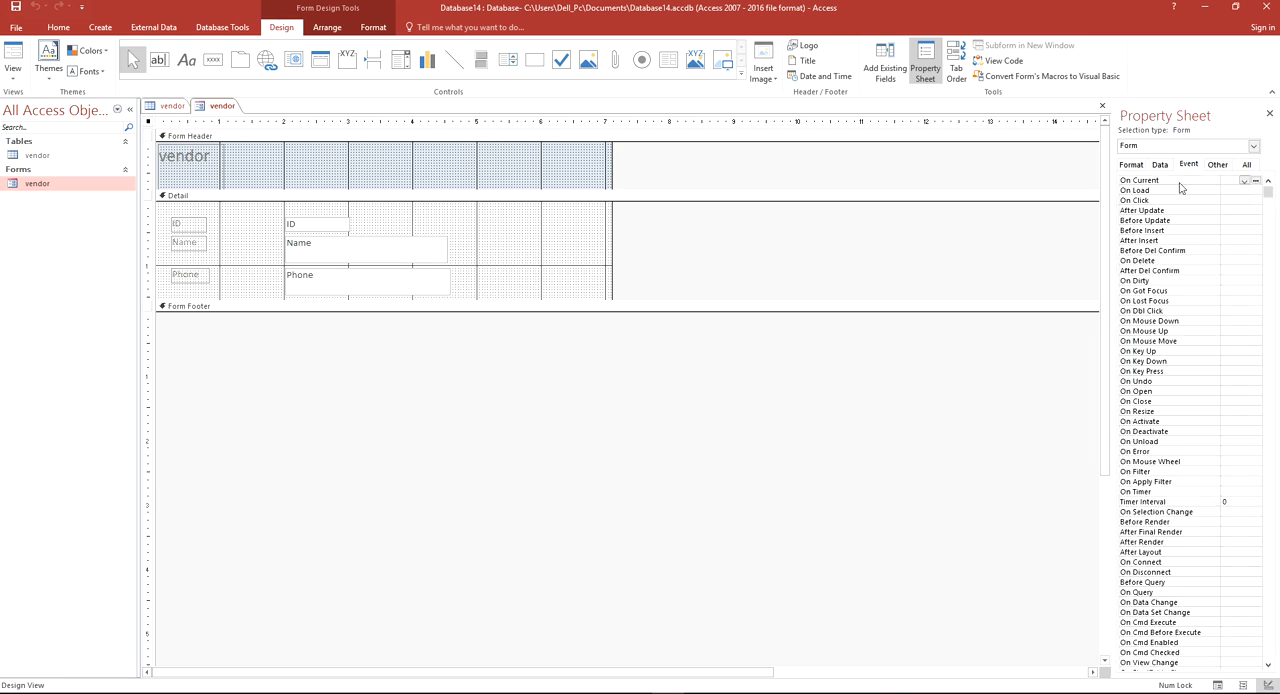
pyautogui.click(1217, 165)
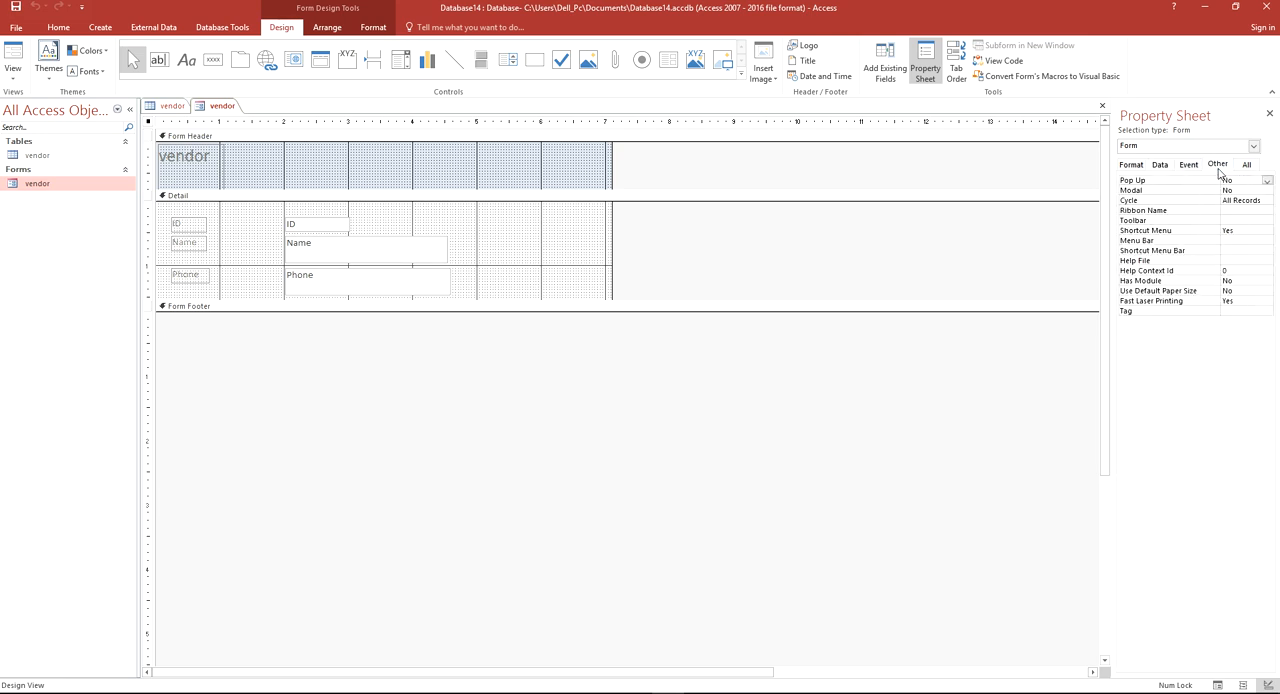
pyautogui.click(1267, 181)
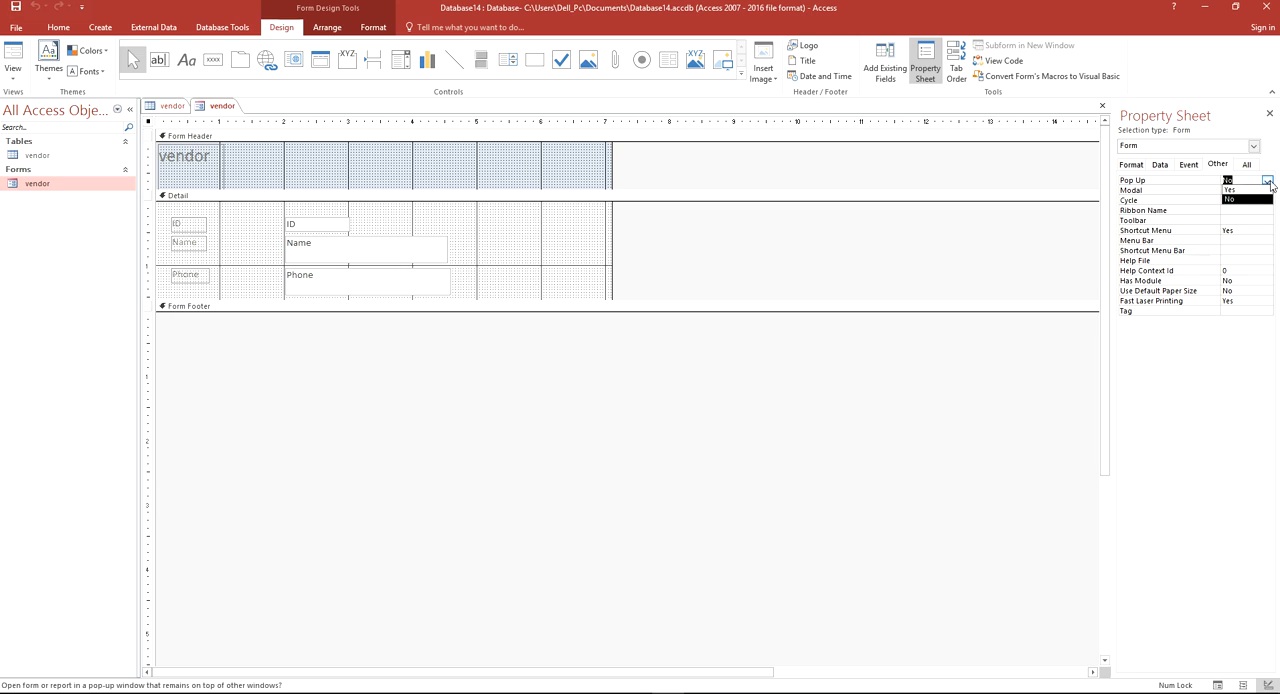
pyautogui.click(1250, 190)
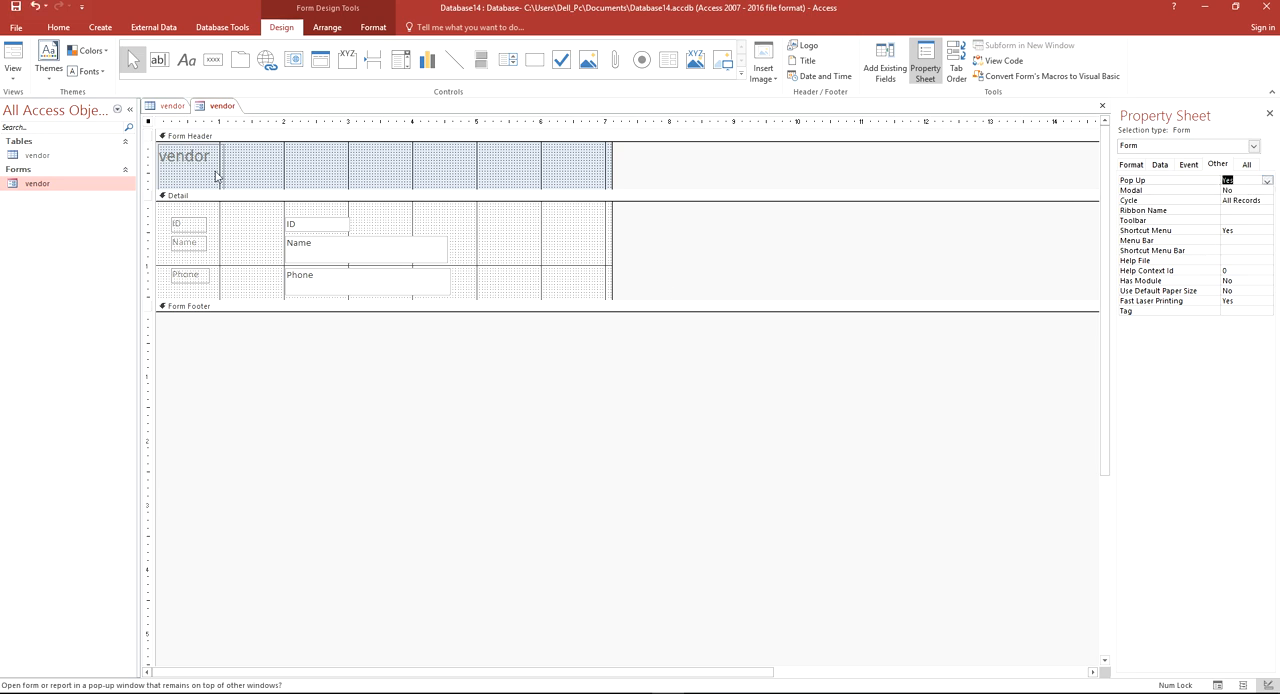
# Save the vendor form and preview it in Form View as a pop-up window before closing it
pyautogui.rightClick(219, 108)
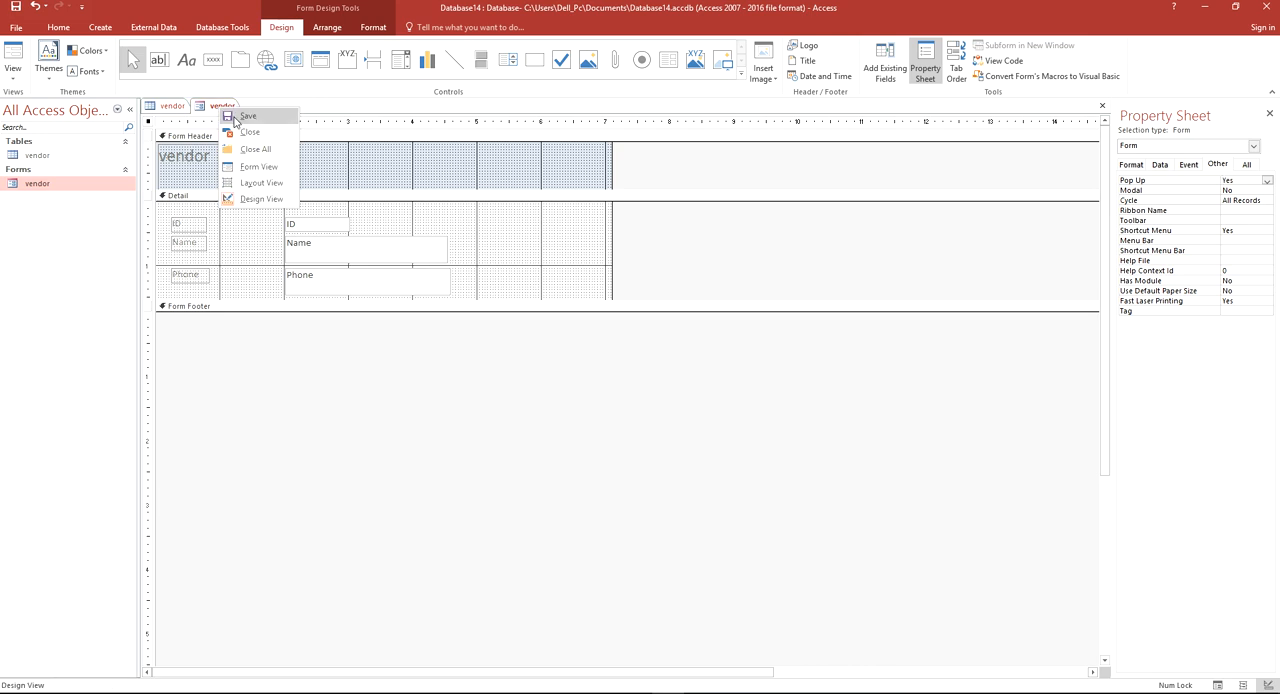
pyautogui.click(220, 108)
pyautogui.rightClick(215, 110)
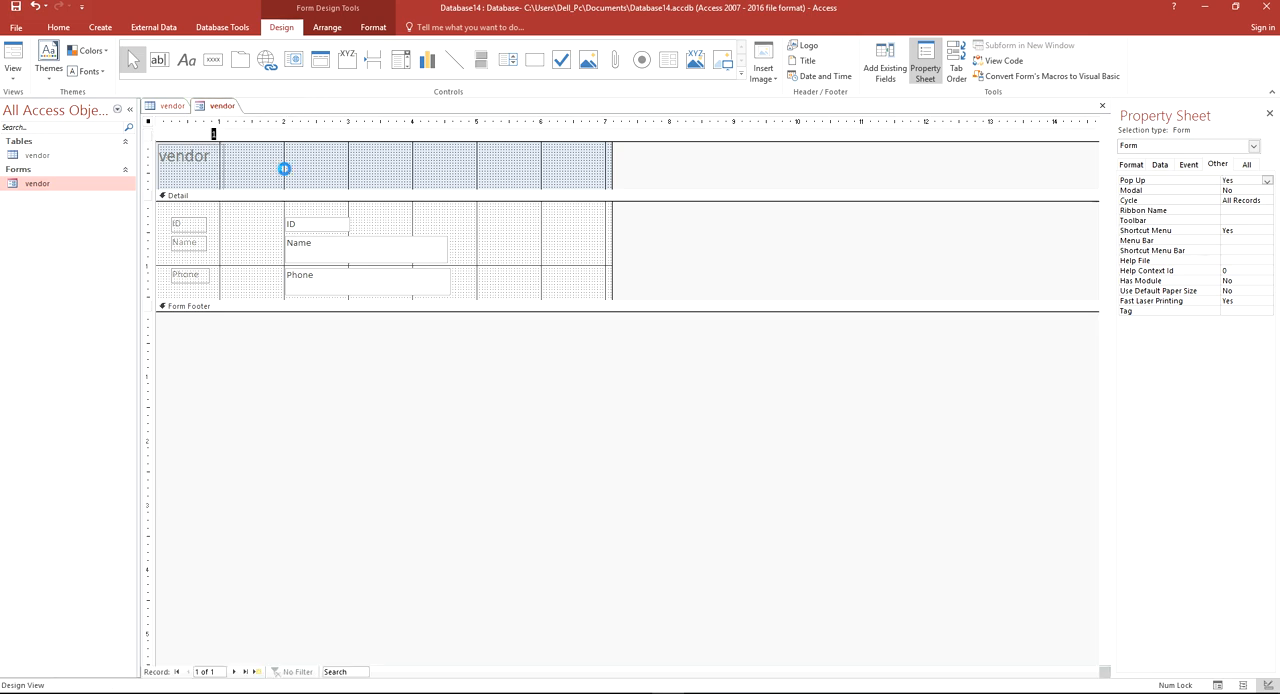
pyautogui.click(283, 170)
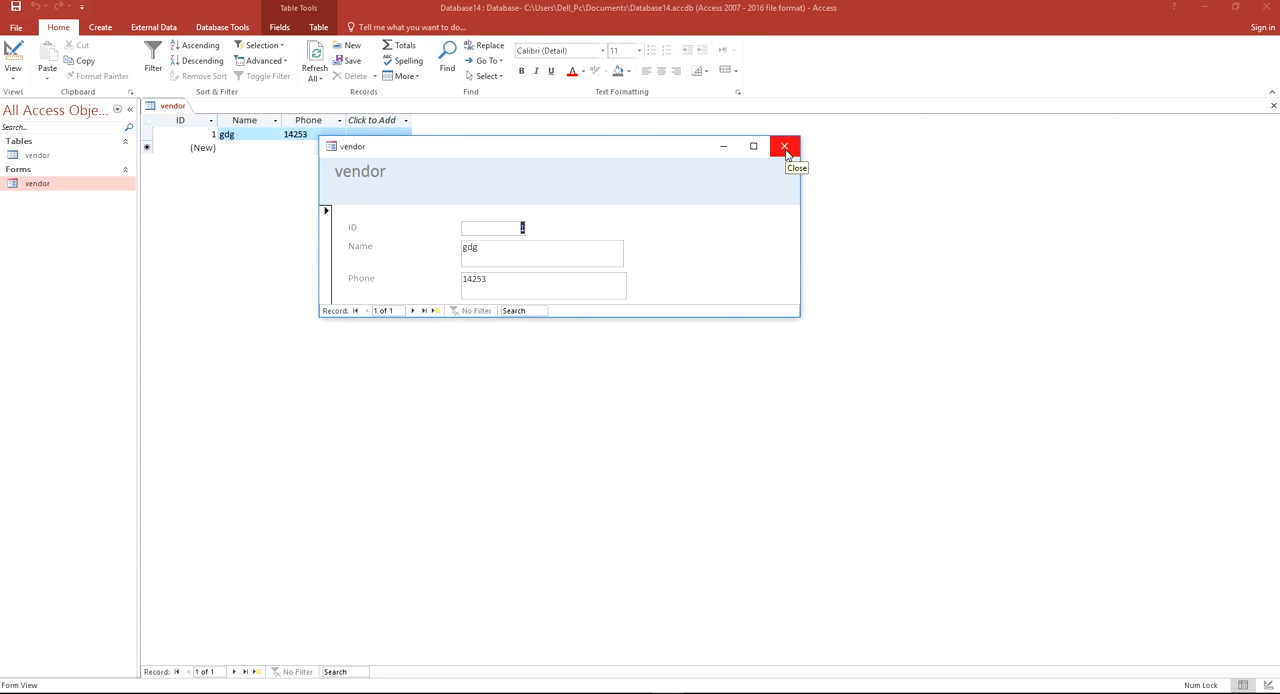
pyautogui.click(785, 148)
# Reopen the vendor form in Design View and extend the Detail section downward to about 3.2 inches high
pyautogui.rightClick(63, 189)
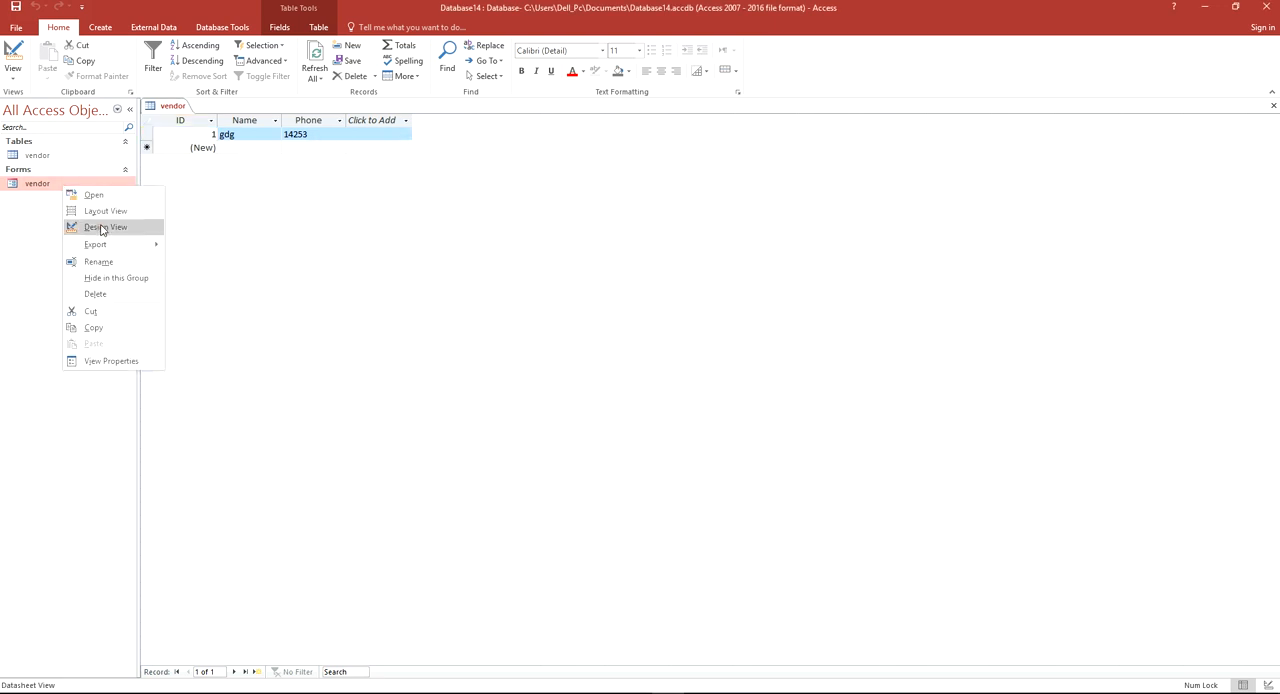
pyautogui.click(100, 227)
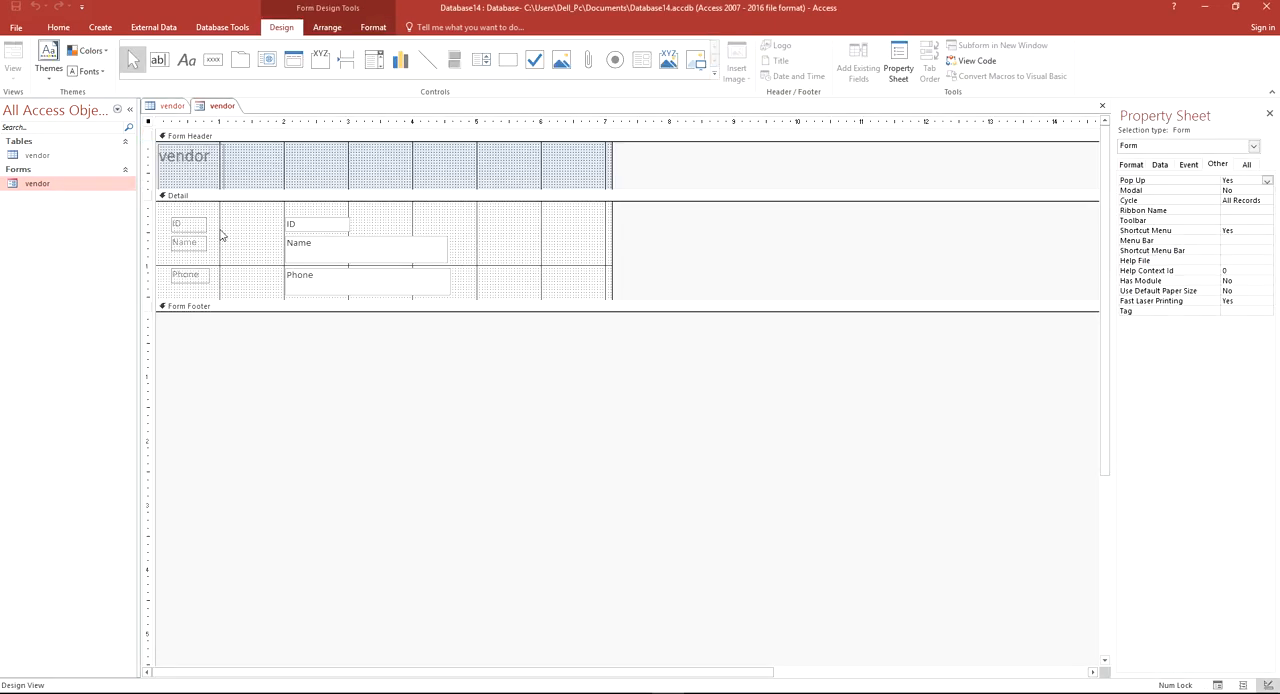
pyautogui.click(491, 254)
pyautogui.moveTo(263, 308); pyautogui.dragTo(266, 409)
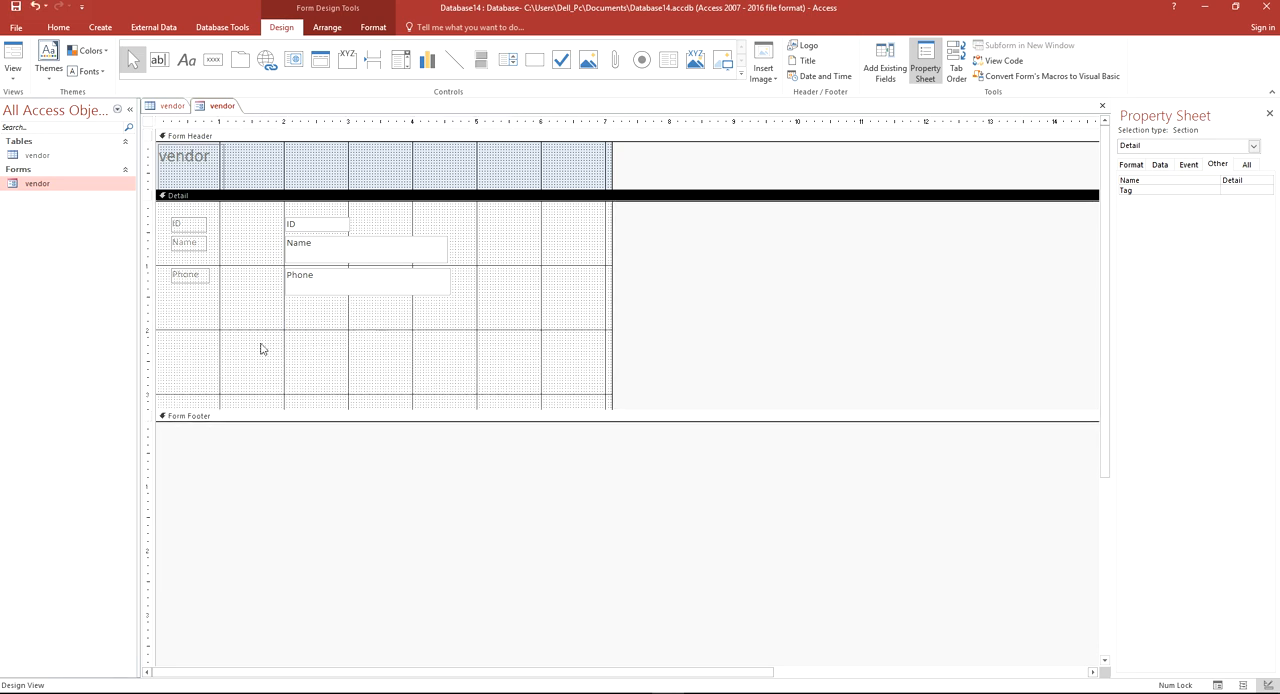
# Save the taller vendor form, check its pop-up window in Form View, and close it
pyautogui.rightClick(220, 108)
pyautogui.click(242, 114)
pyautogui.rightClick(216, 110)
pyautogui.click(13, 55)
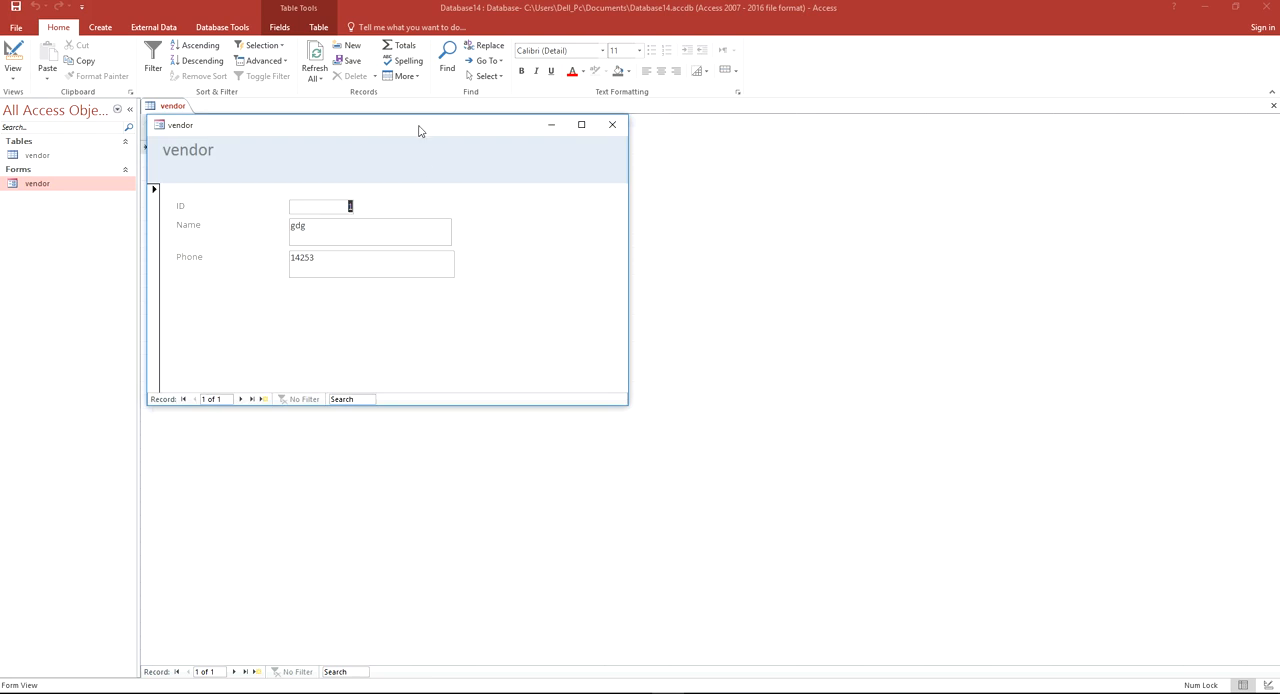
pyautogui.moveTo(420, 130); pyautogui.dragTo(413, 133)
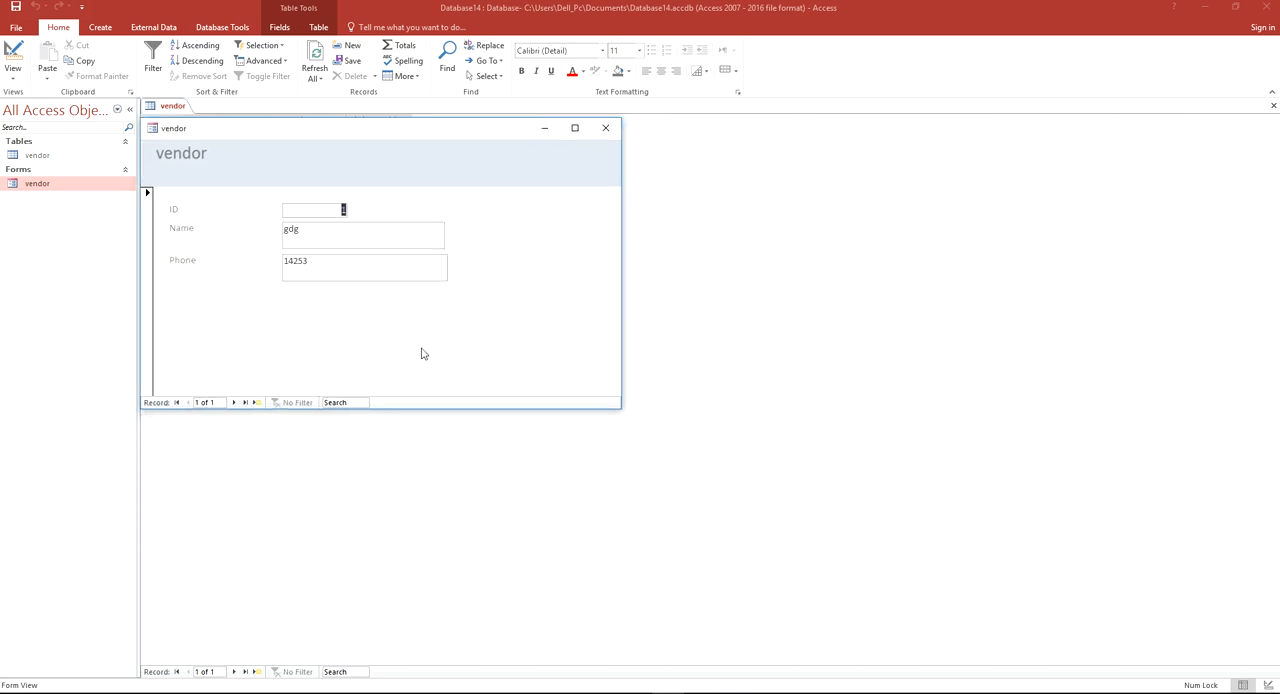
pyautogui.click(605, 127)
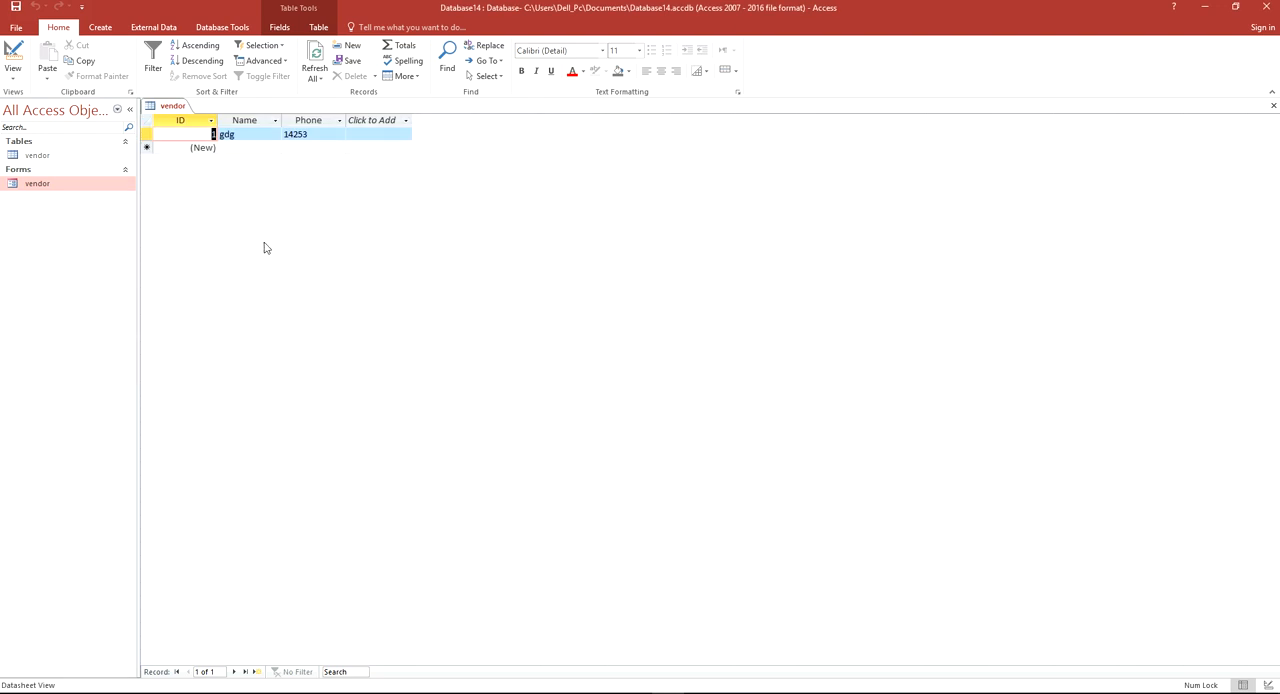
# Open the vendor form in Design View and place a command button about 1 inch wide below the Phone field
pyautogui.click(66, 190)
pyautogui.rightClick(66, 190)
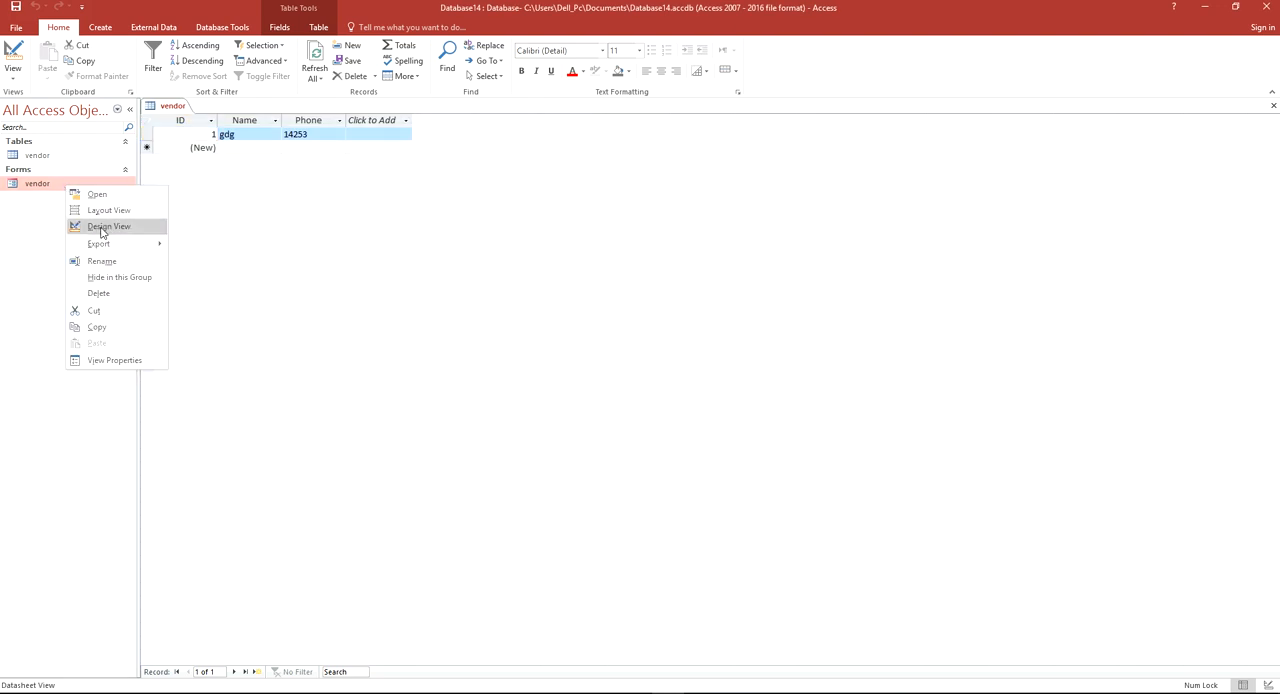
pyautogui.click(102, 231)
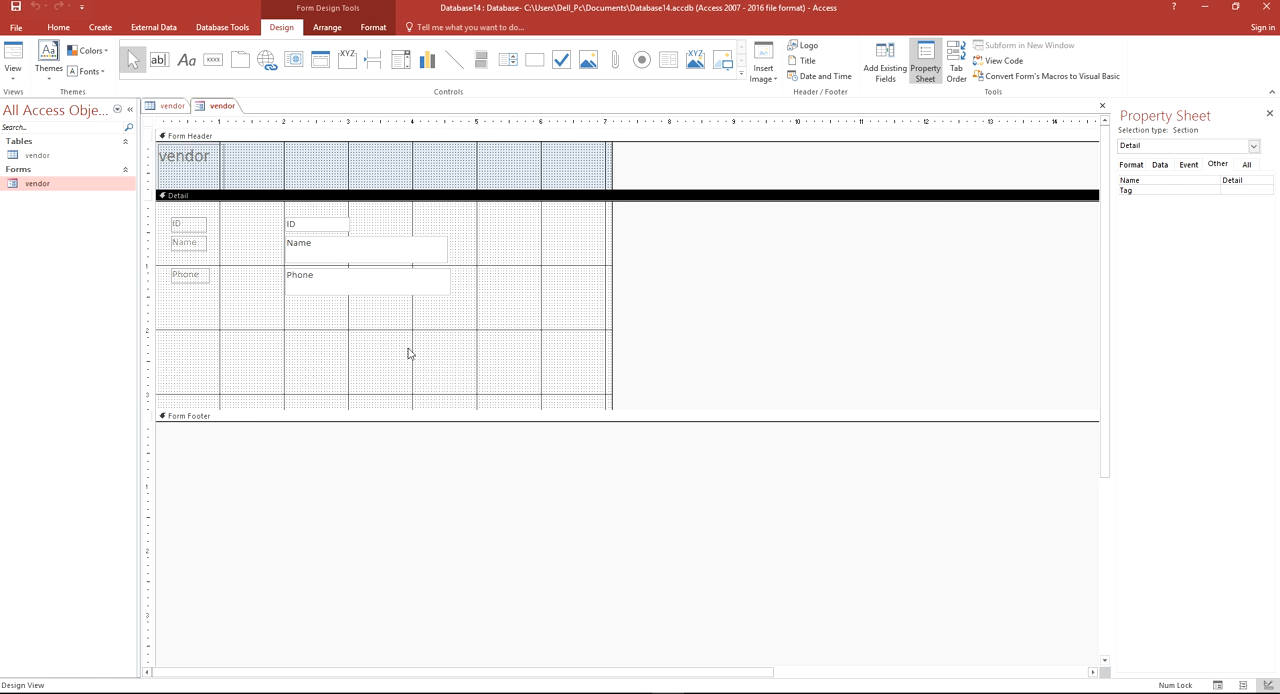
pyautogui.click(214, 61)
pyautogui.moveTo(295, 335); pyautogui.dragTo(355, 356)
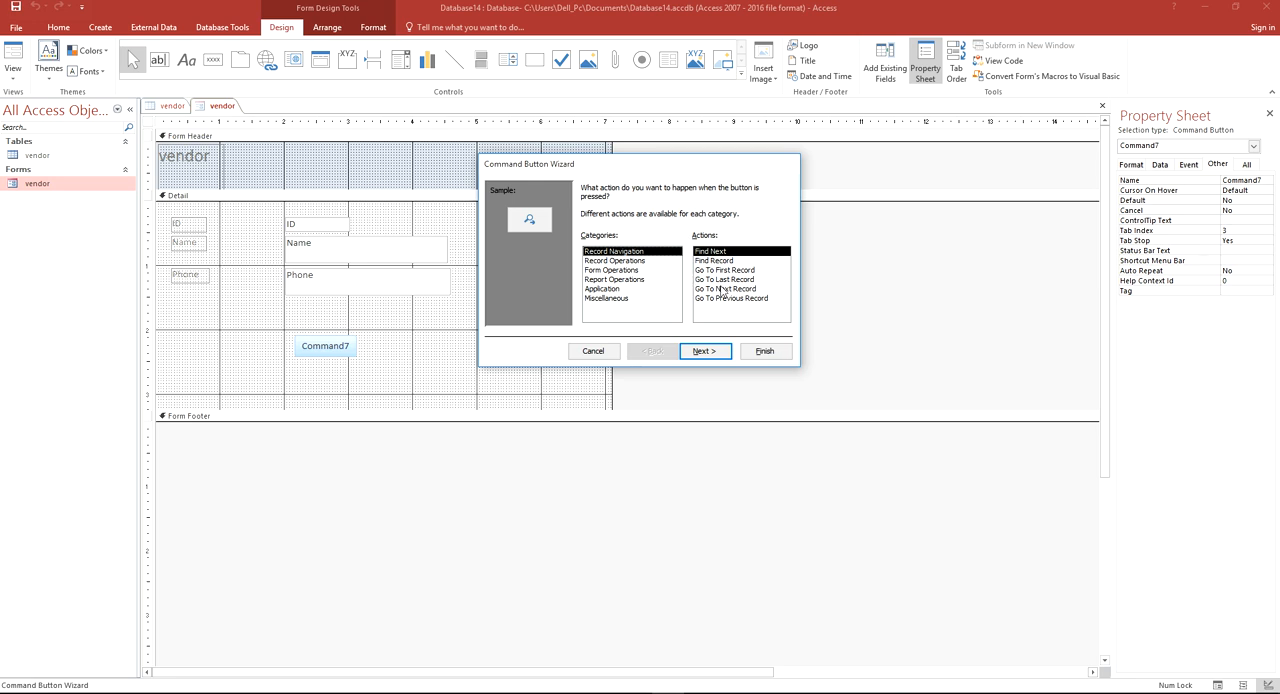
# Assign the Close Form action from the Form Operations category to the new command button
pyautogui.click(632, 262)
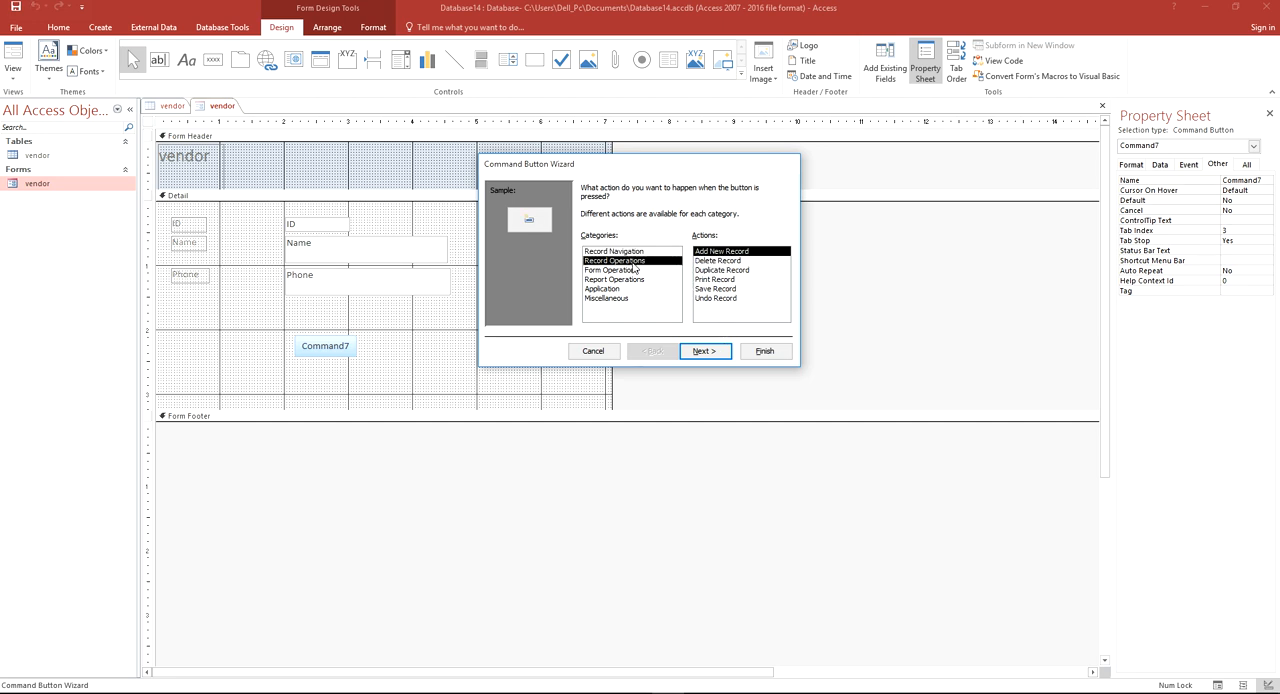
pyautogui.click(632, 271)
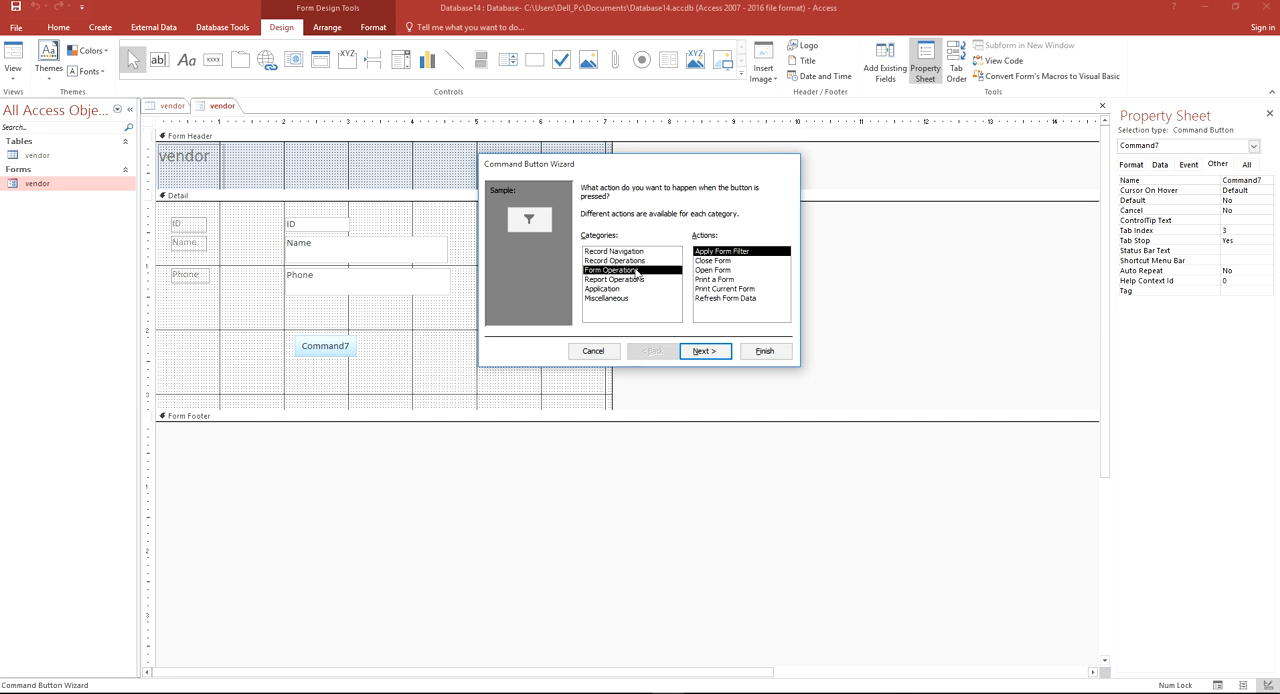
pyautogui.click(713, 261)
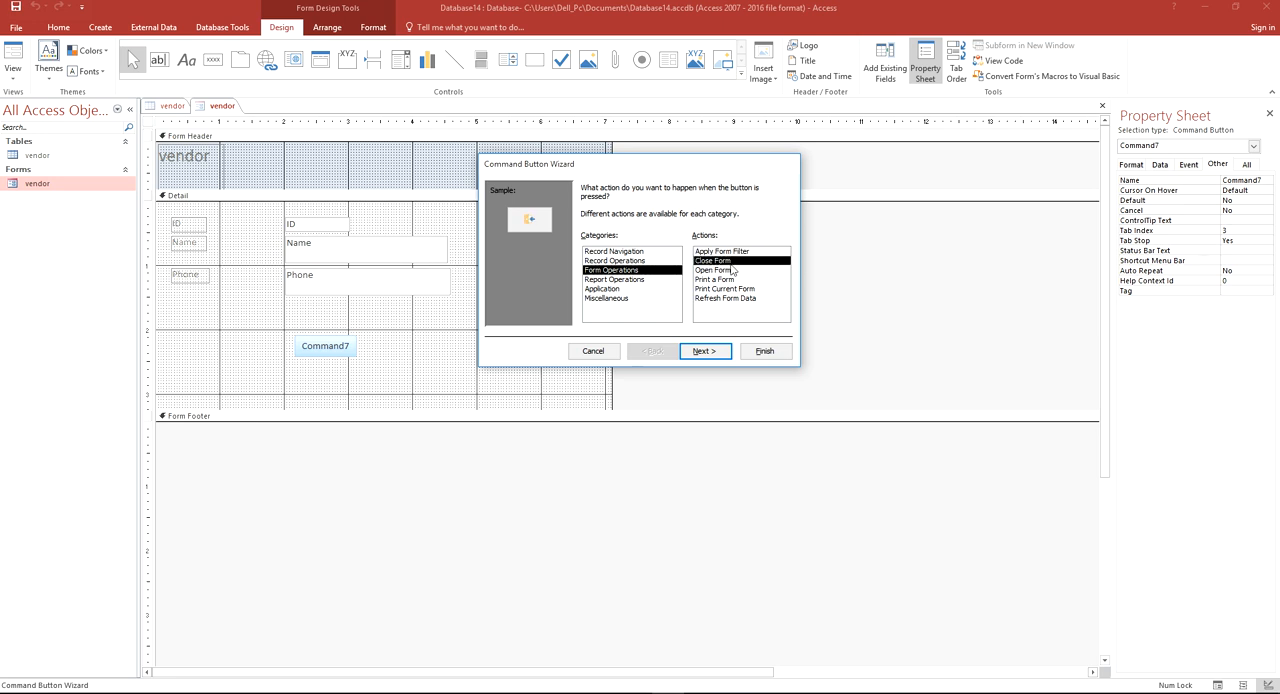
pyautogui.click(704, 351)
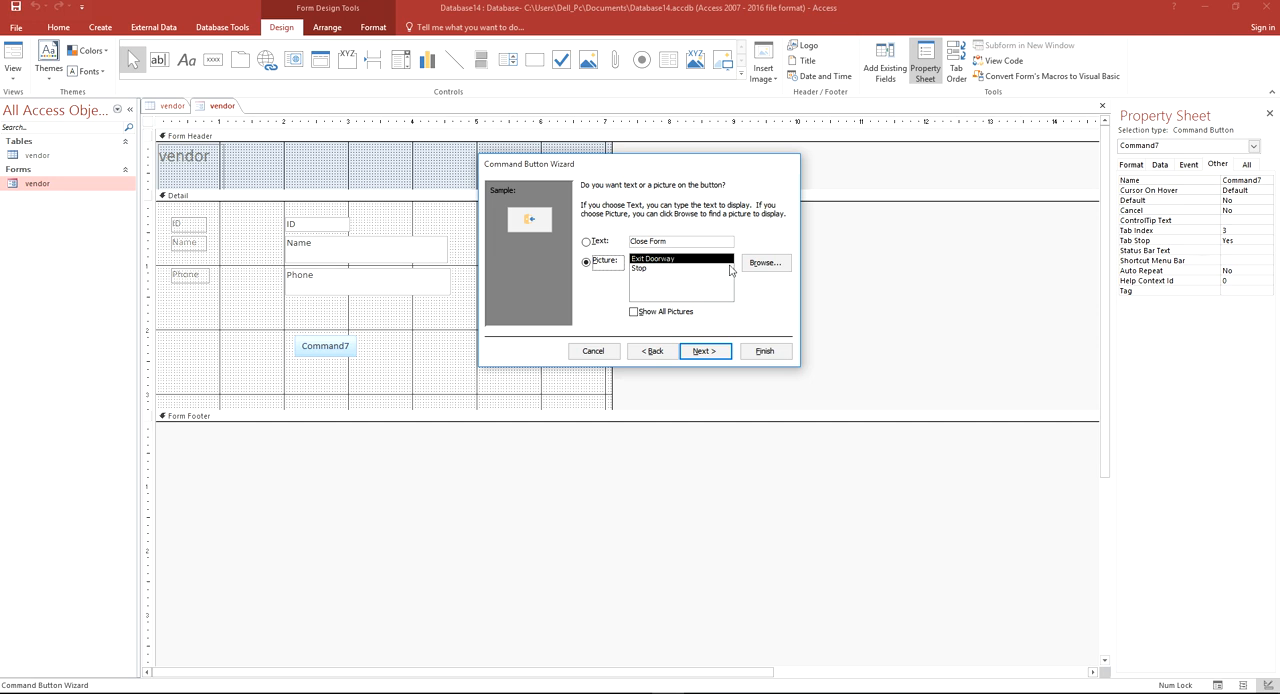
# Give the button the text caption Close Form instead of a picture, name it btnclose, and finish the wizard
pyautogui.click(609, 243)
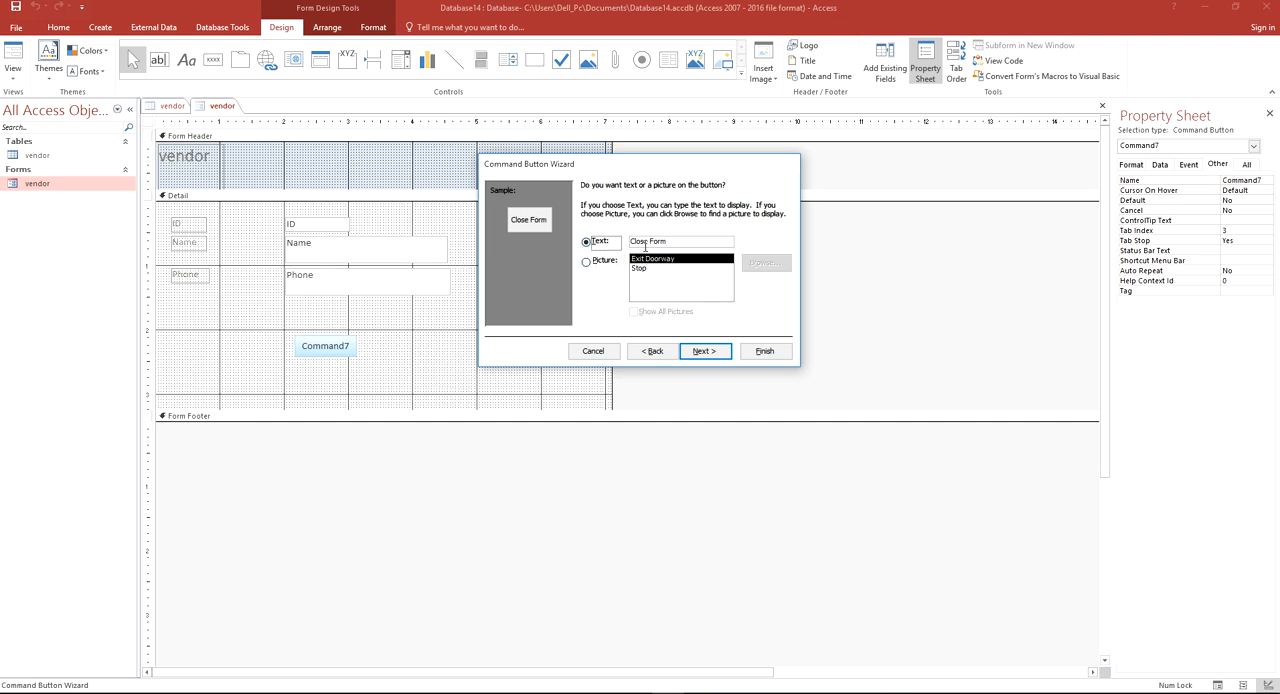
pyautogui.click(704, 351)
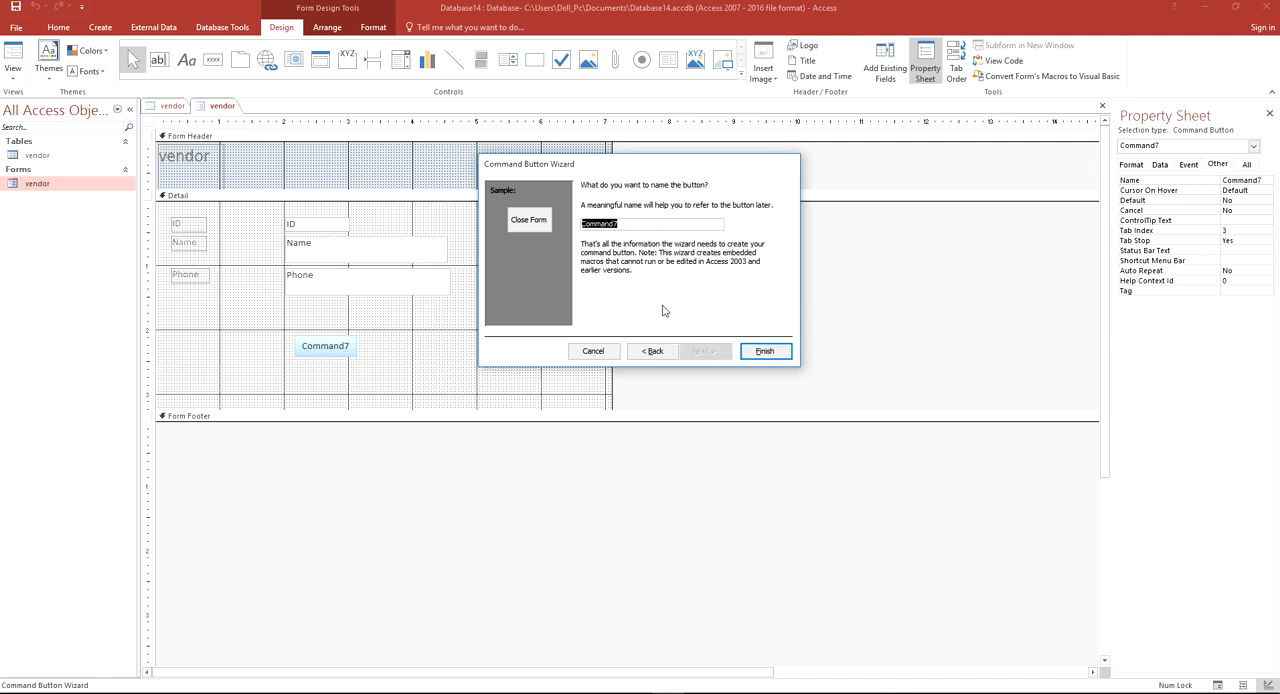
pyautogui.write('btnclose')
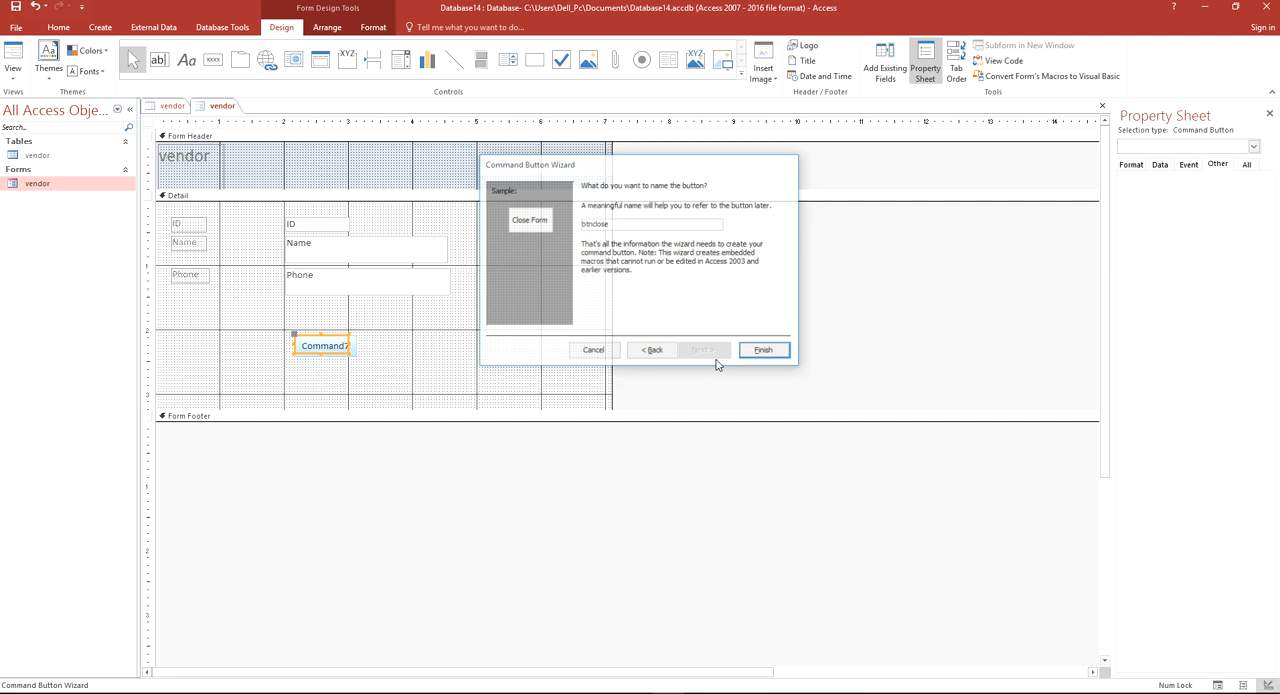
# Display the vendor form in Form View, close it with its Close Form button, and save the design changes
pyautogui.rightClick(213, 108)
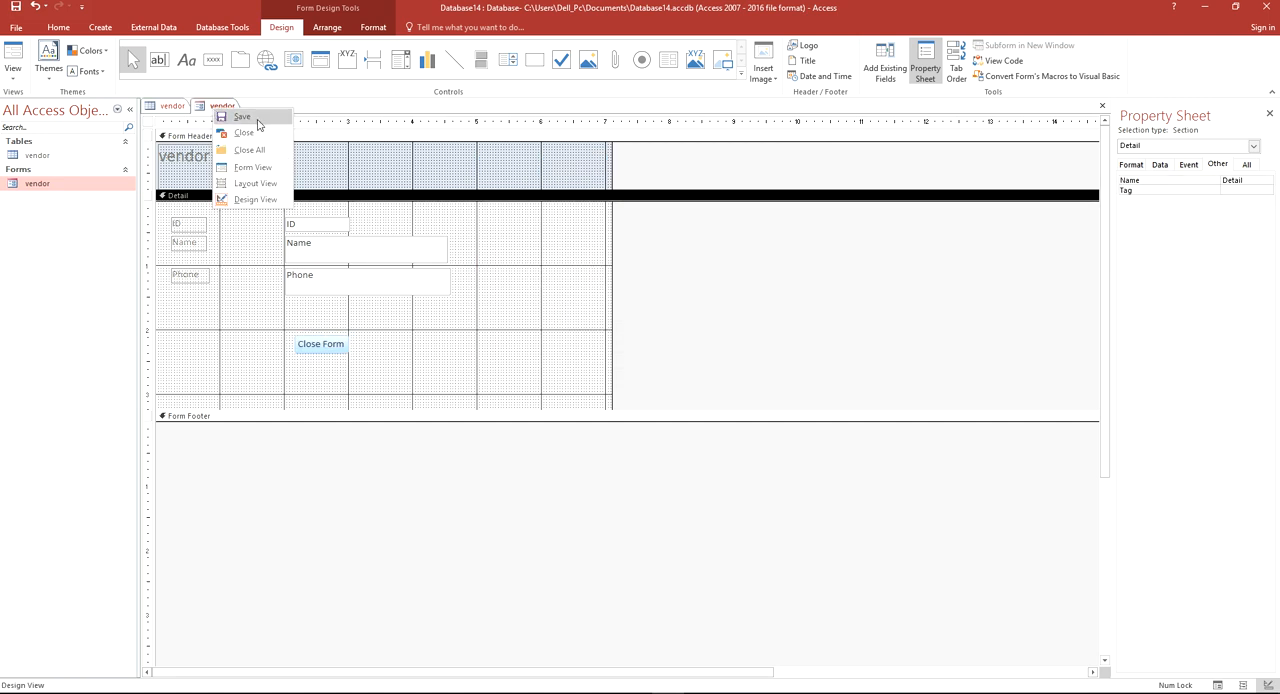
pyautogui.click(272, 167)
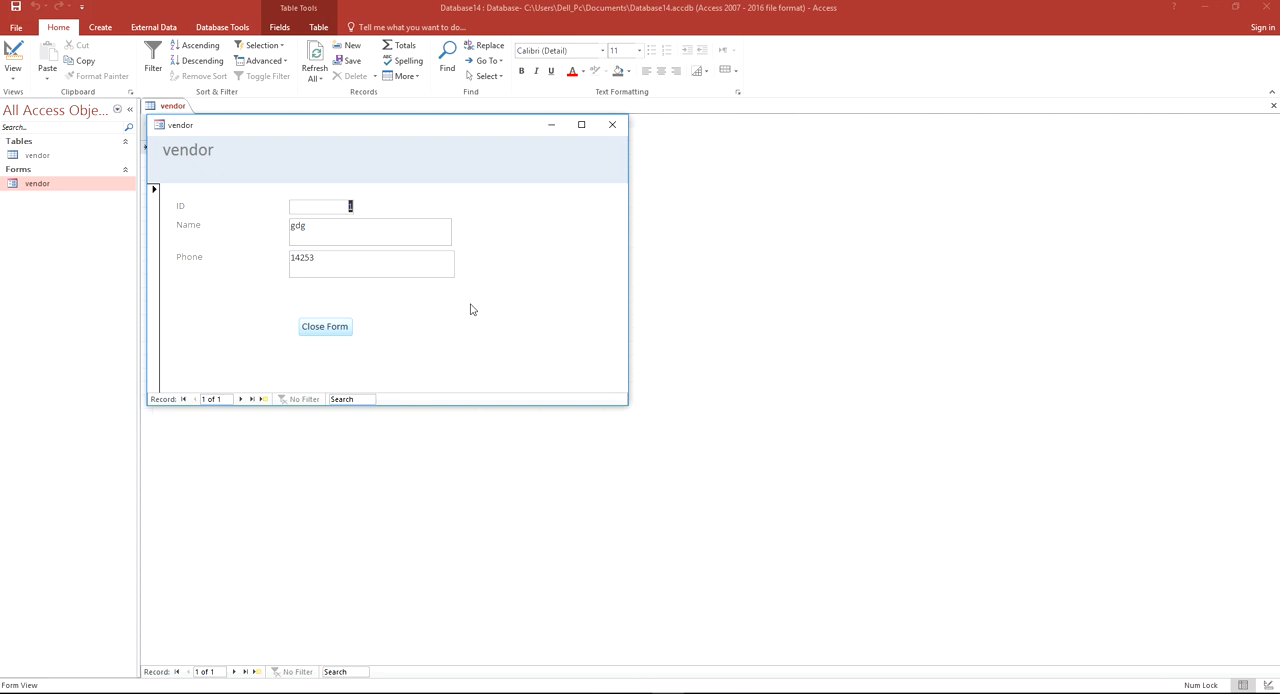
pyautogui.click(325, 327)
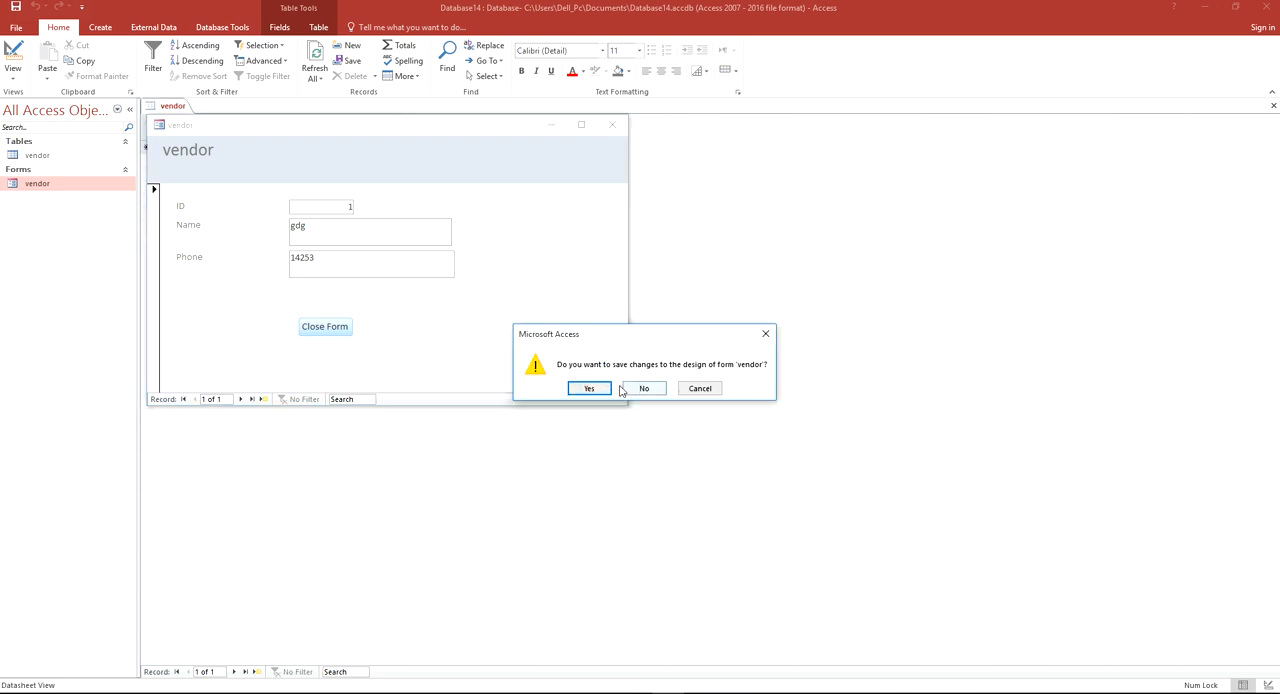
pyautogui.click(589, 390)
# Reopen the vendor form and test its Close Form button again
pyautogui.click(28, 180)
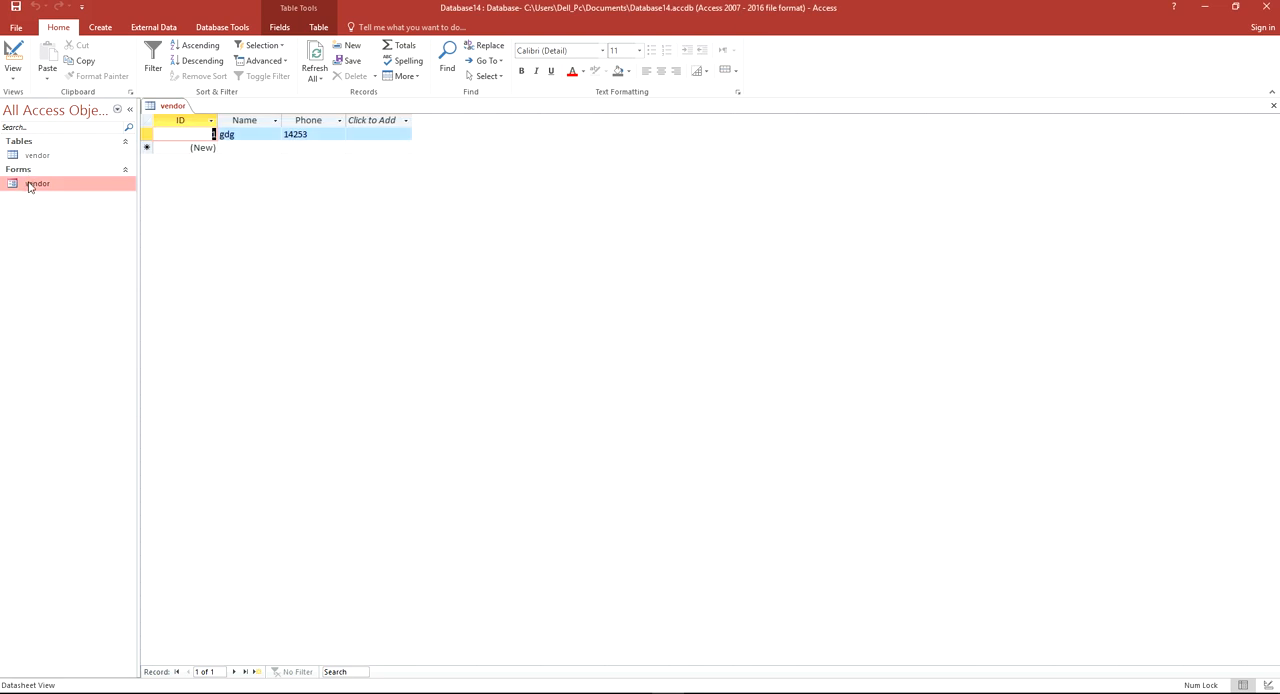
pyautogui.doubleClick(33, 186)
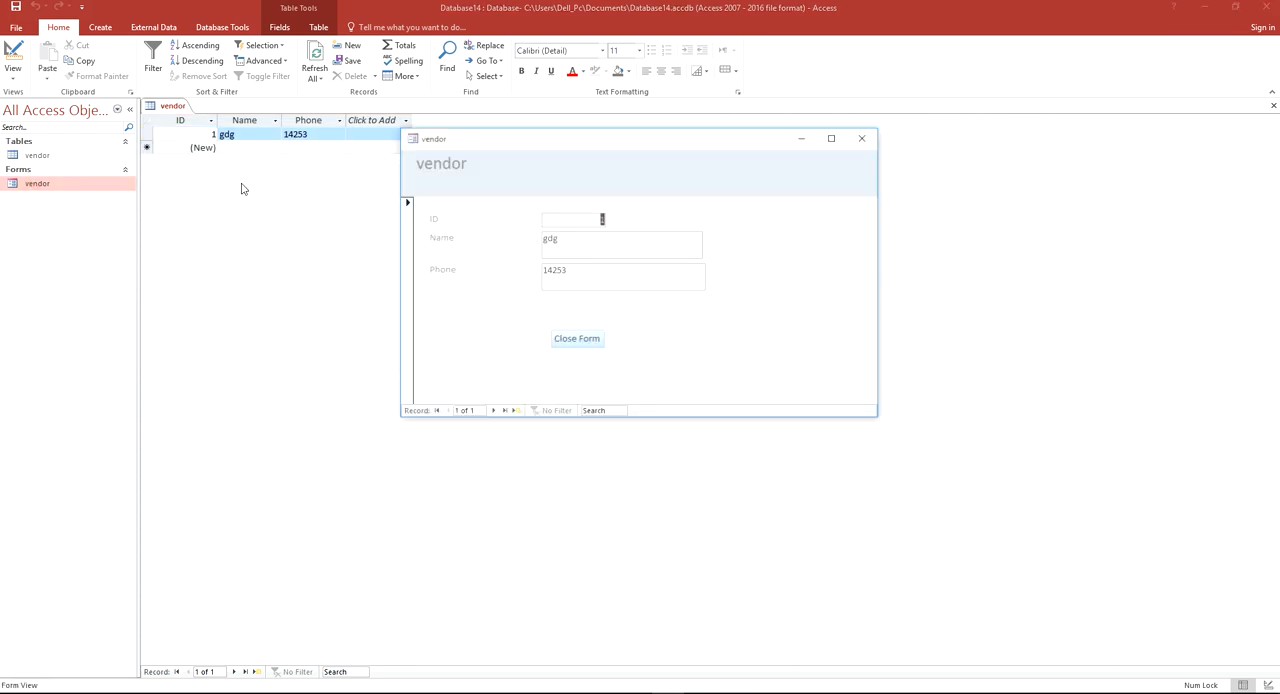
pyautogui.click(595, 340)
# Reopen the vendor form in Design View and place a second command button about 0.9 inch wide beside Close Form
pyautogui.rightClick(48, 184)
pyautogui.click(95, 225)
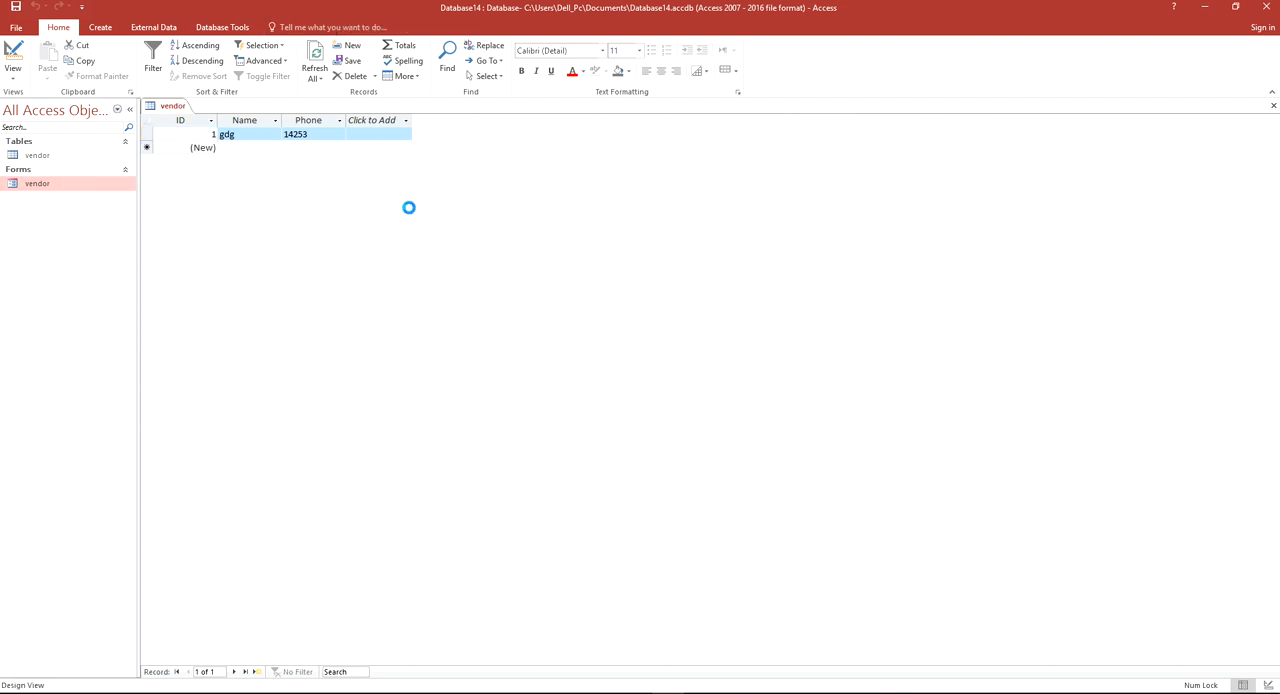
pyautogui.click(321, 345)
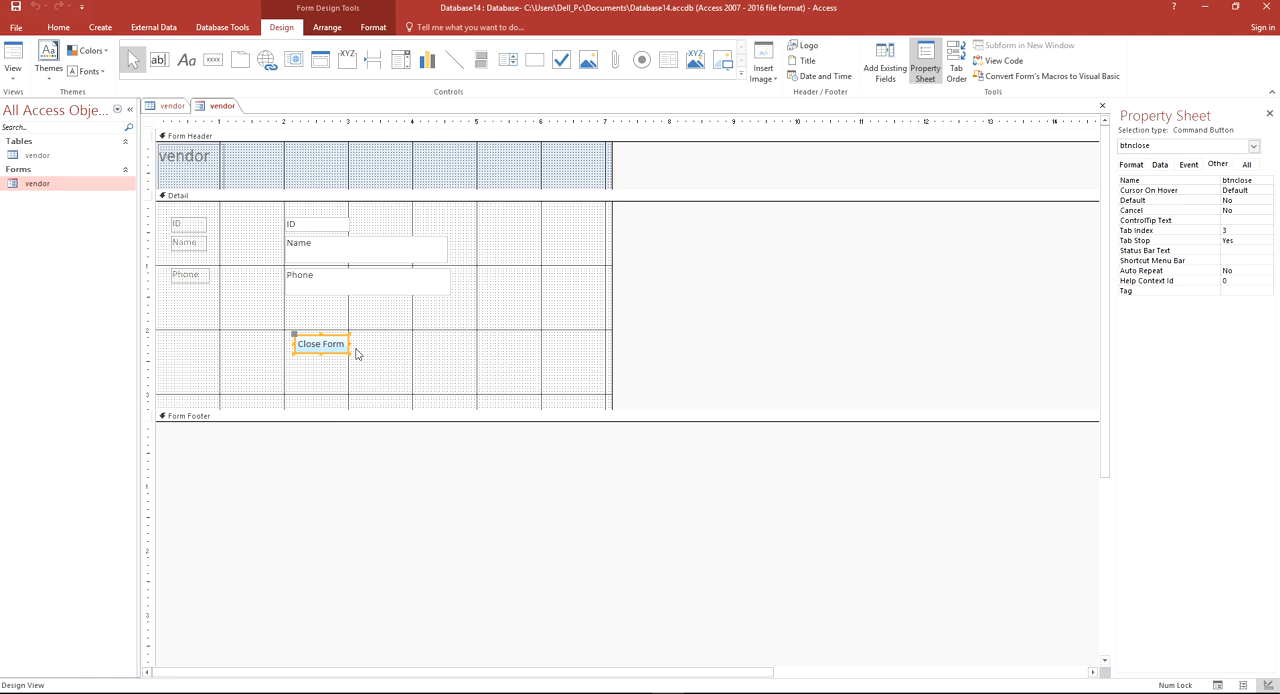
pyautogui.click(213, 62)
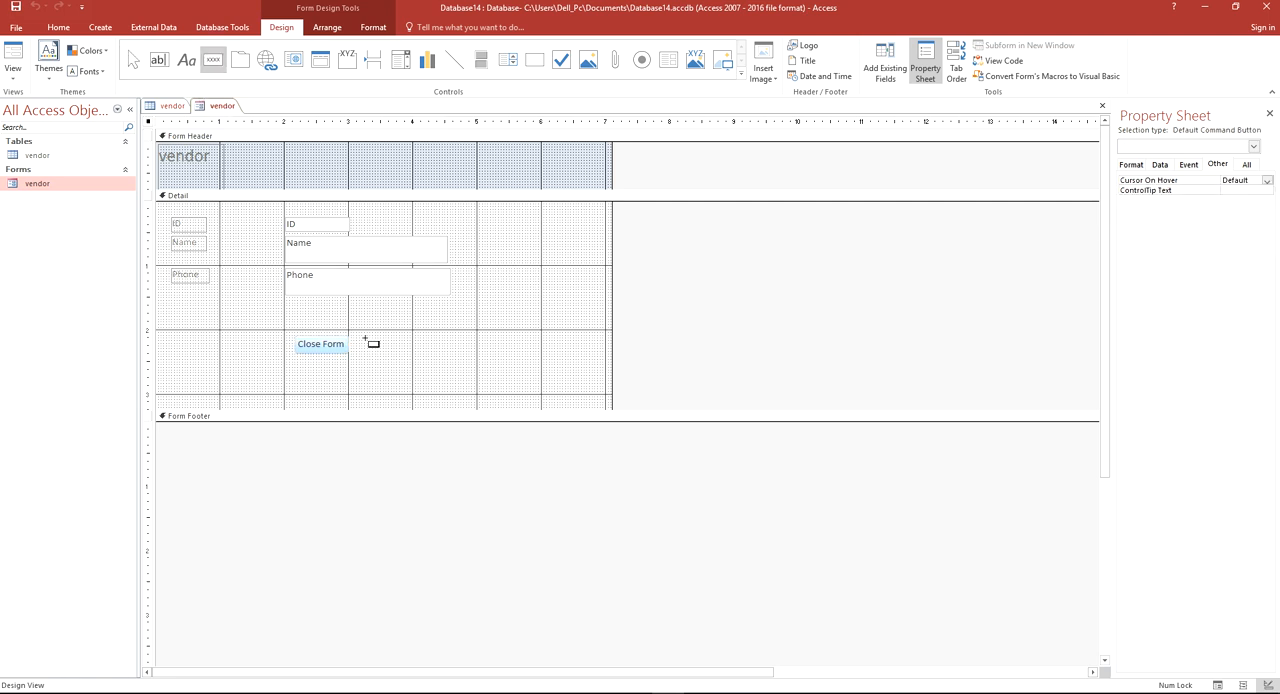
pyautogui.moveTo(365, 338); pyautogui.dragTo(421, 358)
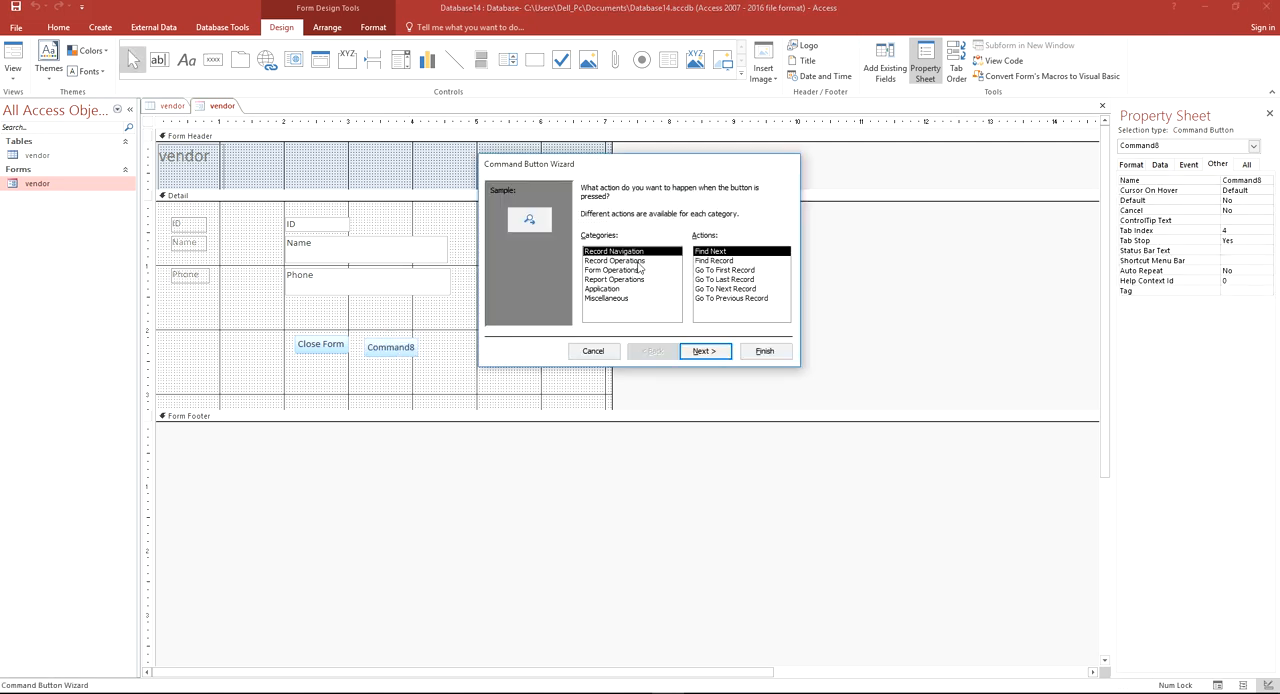
# Assign the Save Record action from the Record Operations category to the second command button
pyautogui.click(612, 261)
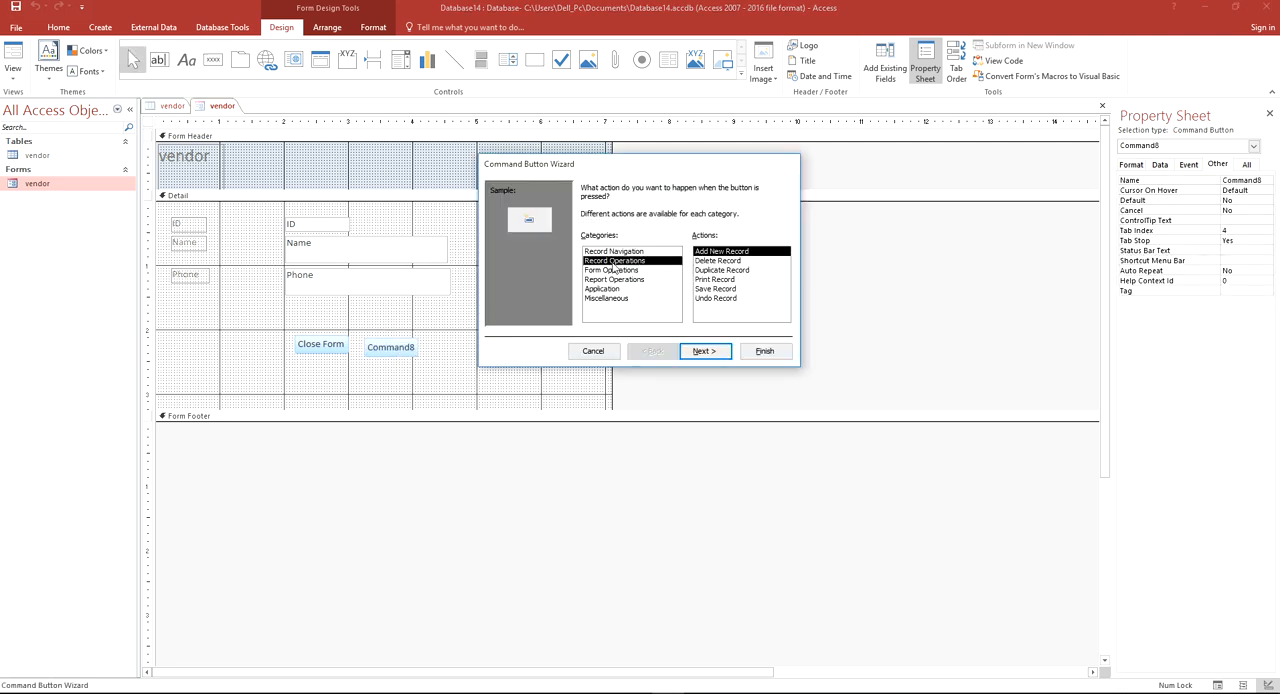
pyautogui.click(730, 289)
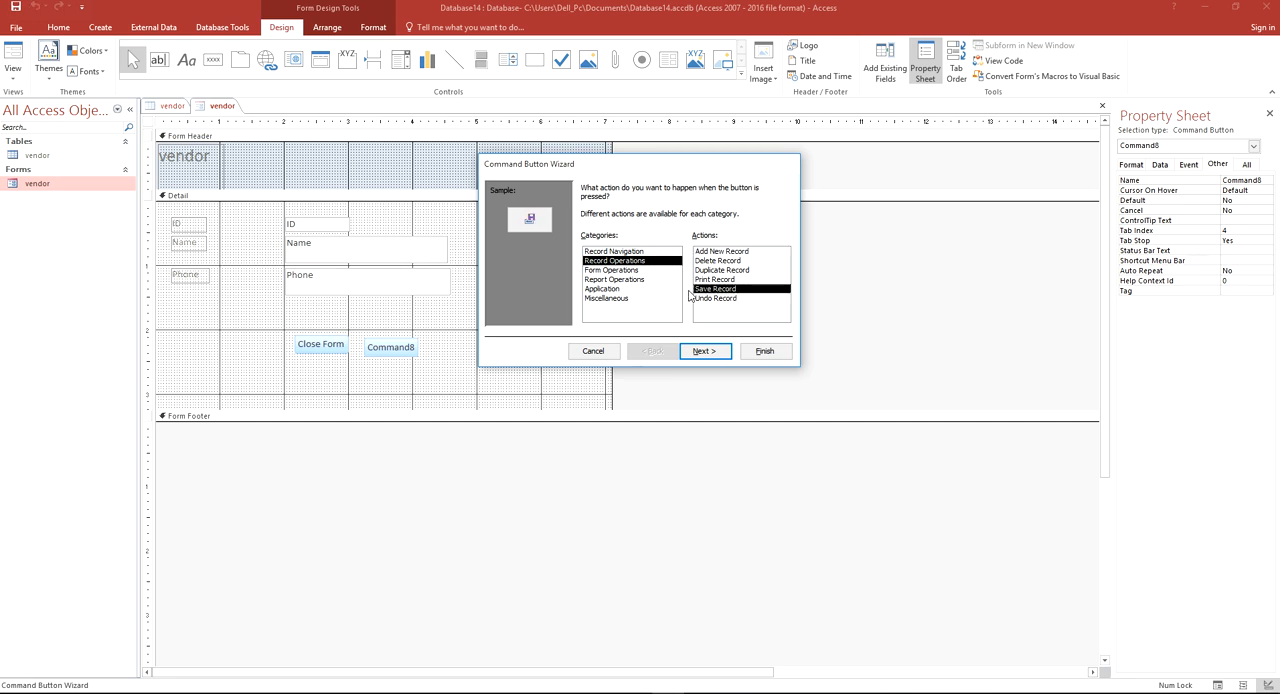
pyautogui.click(715, 353)
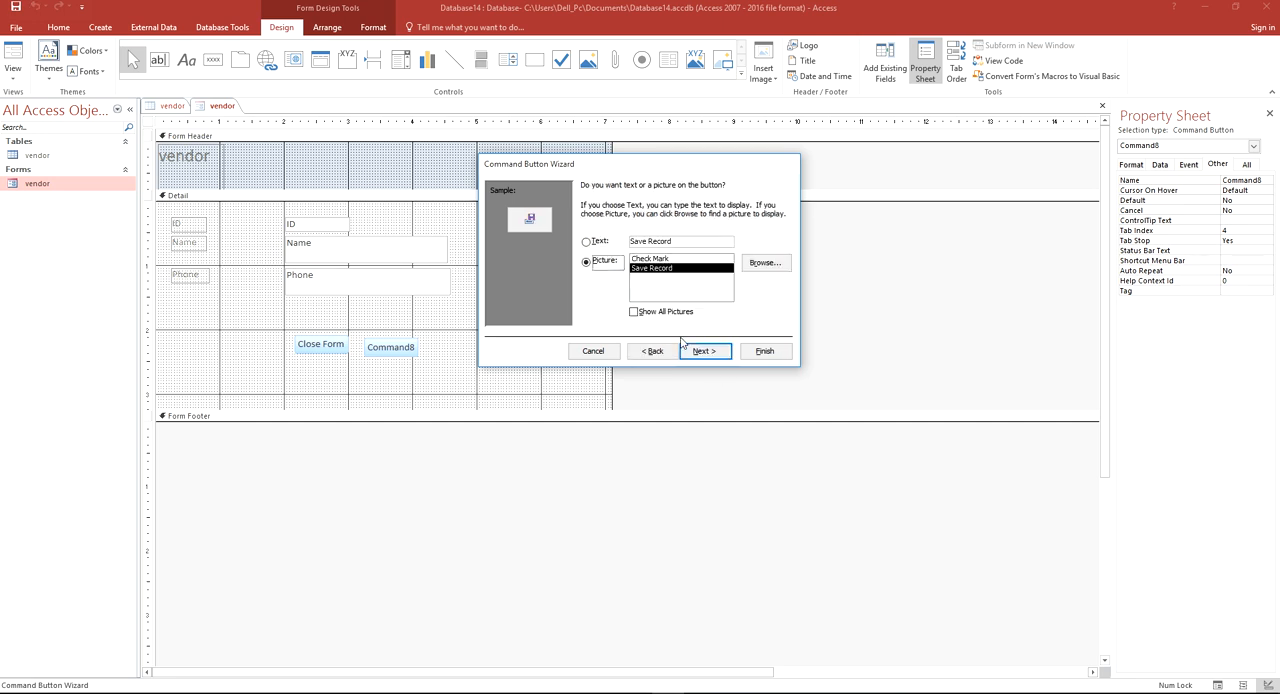
# Give the second button the text caption Save Record, name it btnSave, and finish the wizard
pyautogui.click(601, 241)
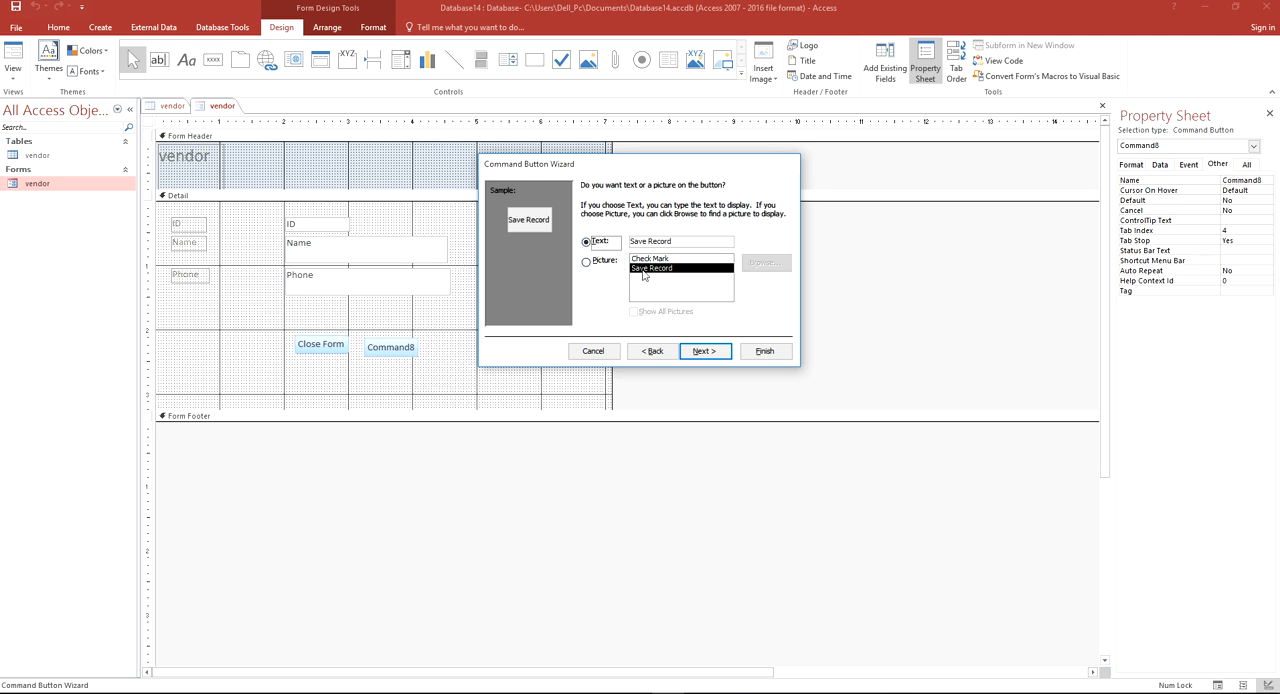
pyautogui.click(708, 351)
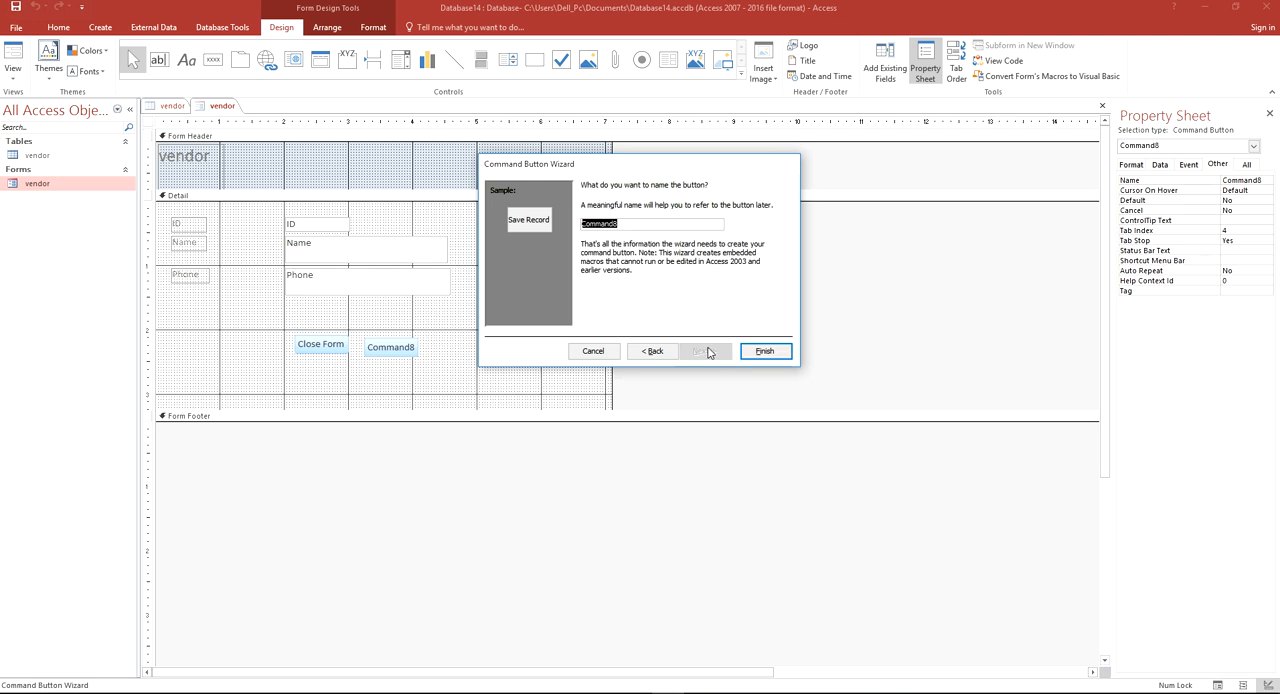
pyautogui.write('bt')
pyautogui.press('BackSpace')
pyautogui.write('nSave')
pyautogui.click(764, 351)
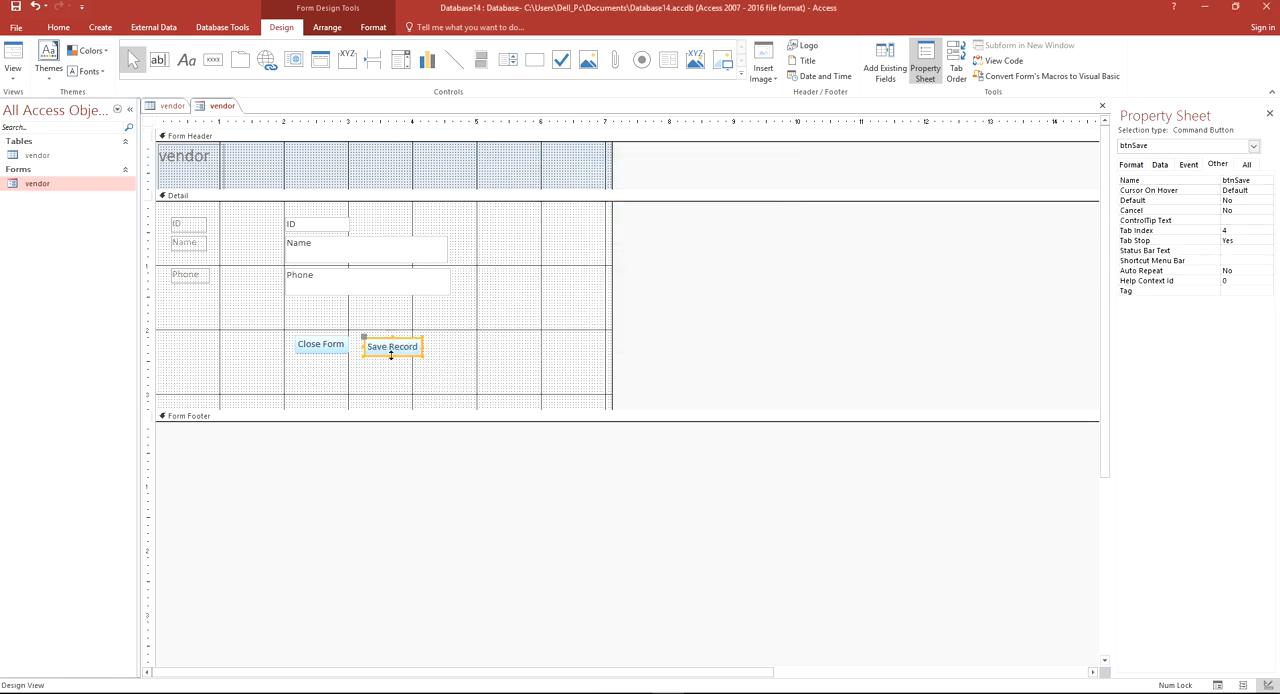
# Move the Save Record button slightly so that it lines up with the Close Form button
pyautogui.click(428, 338)
pyautogui.click(412, 347)
pyautogui.moveTo(412, 347); pyautogui.dragTo(415, 344)
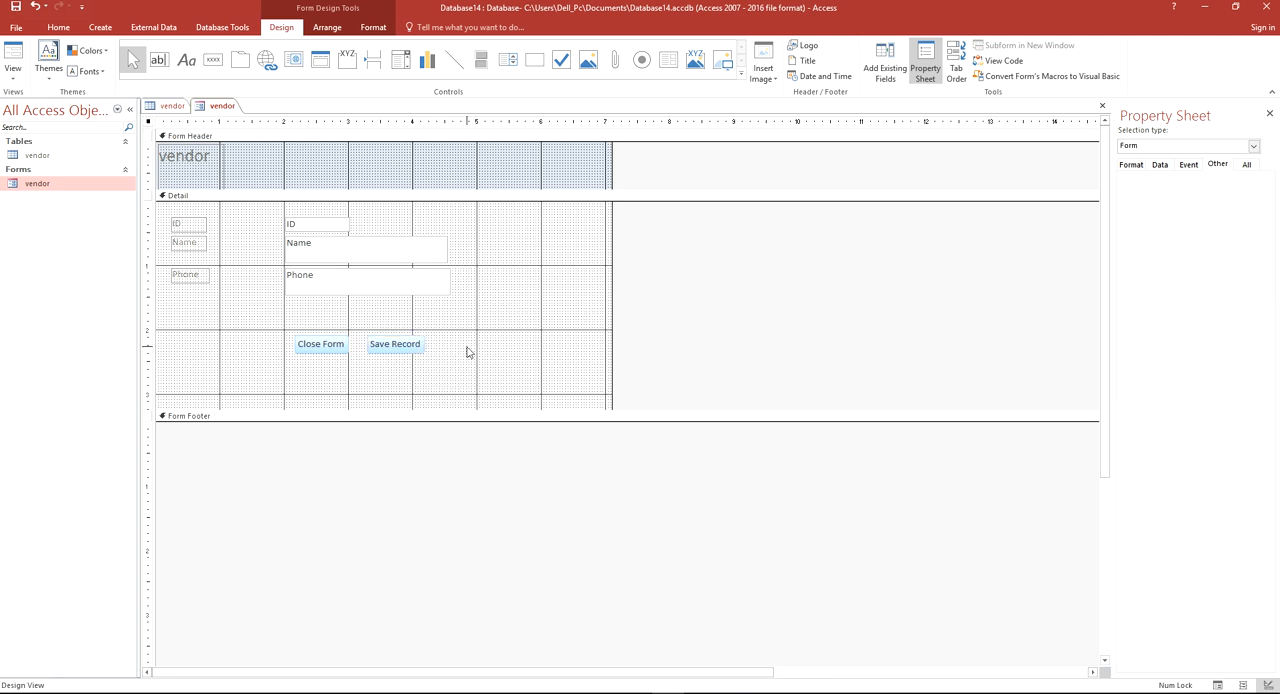
pyautogui.click(466, 351)
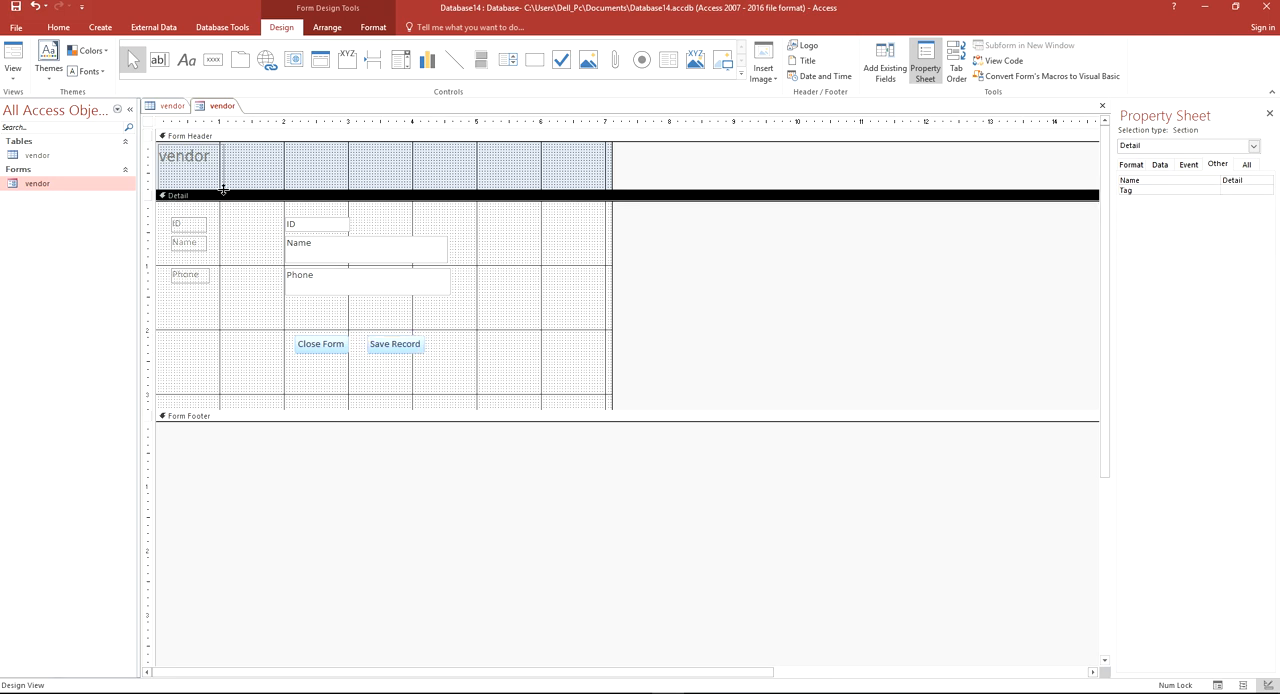
# Switch the vendor form to Form View and go to a new blank record
pyautogui.rightClick(221, 113)
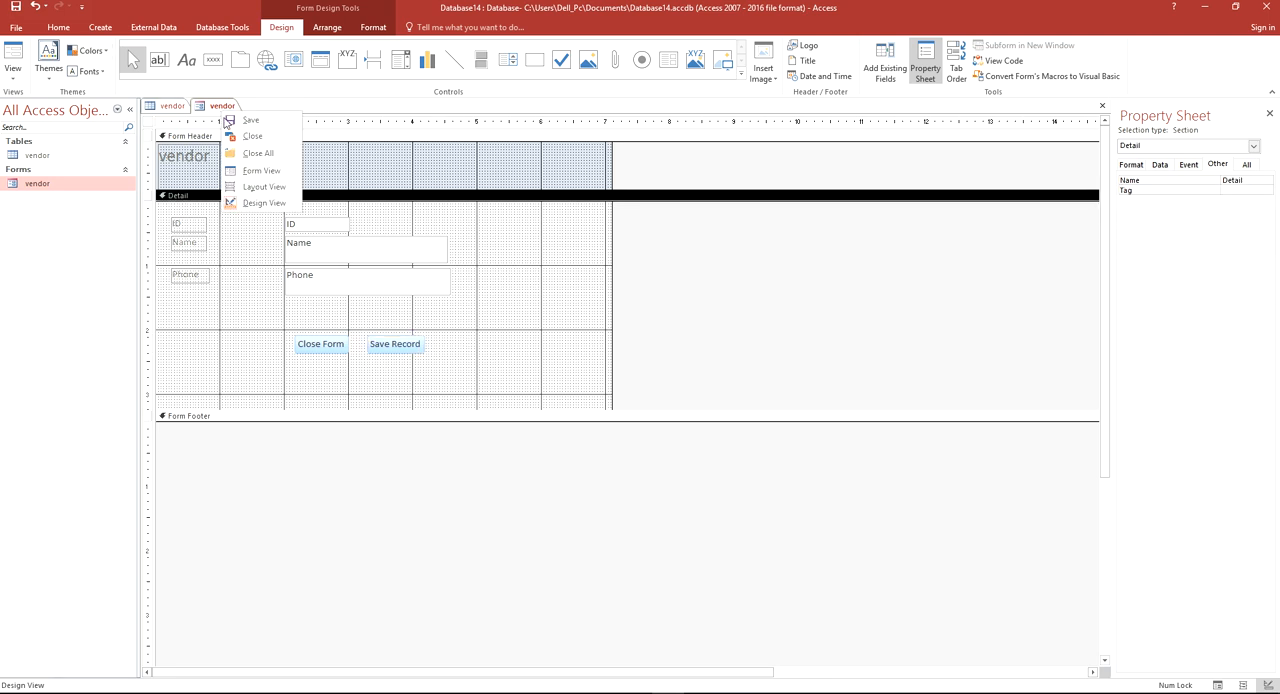
pyautogui.click(283, 175)
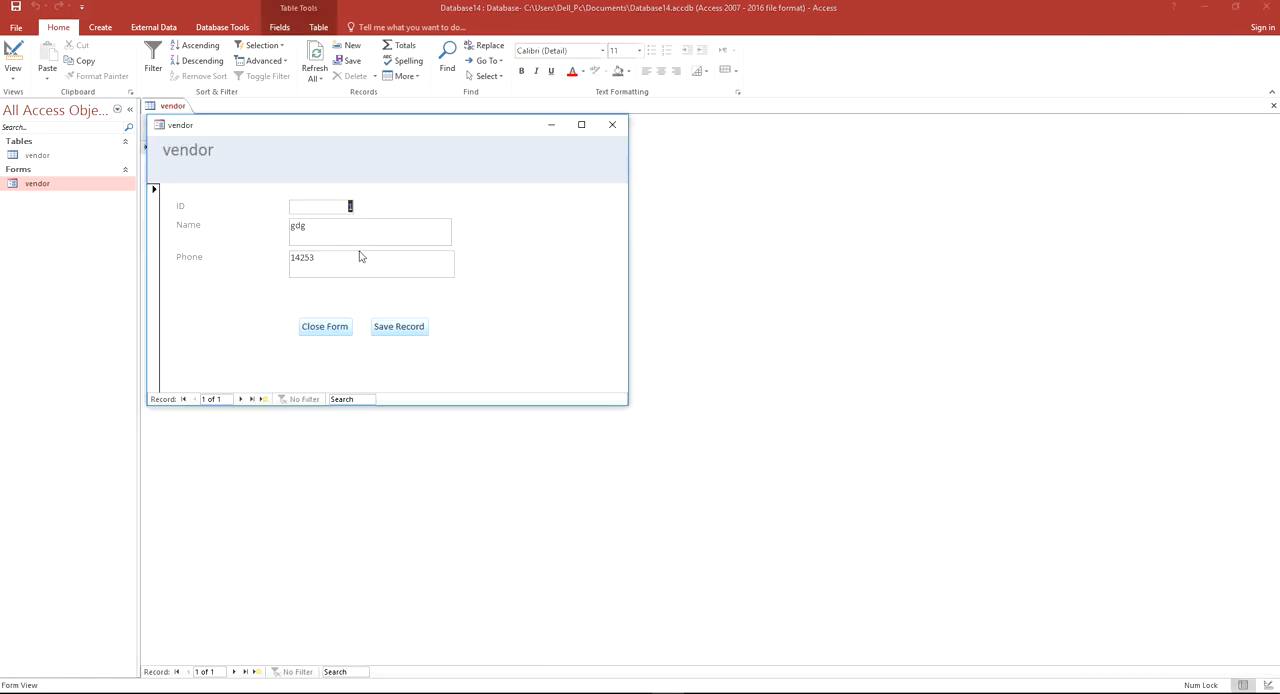
pyautogui.click(343, 234)
pyautogui.click(337, 206)
pyautogui.moveTo(337, 206); pyautogui.dragTo(357, 208)
pyautogui.click(242, 399)
pyautogui.click(195, 399)
pyautogui.click(241, 399)
# Enter the vendor's name and phone number in the new record and shift the pop-up window slightly
pyautogui.click(337, 231)
pyautogui.write('mahoo')
pyautogui.write('552563')
pyautogui.moveTo(300, 131); pyautogui.dragTo(353, 143)
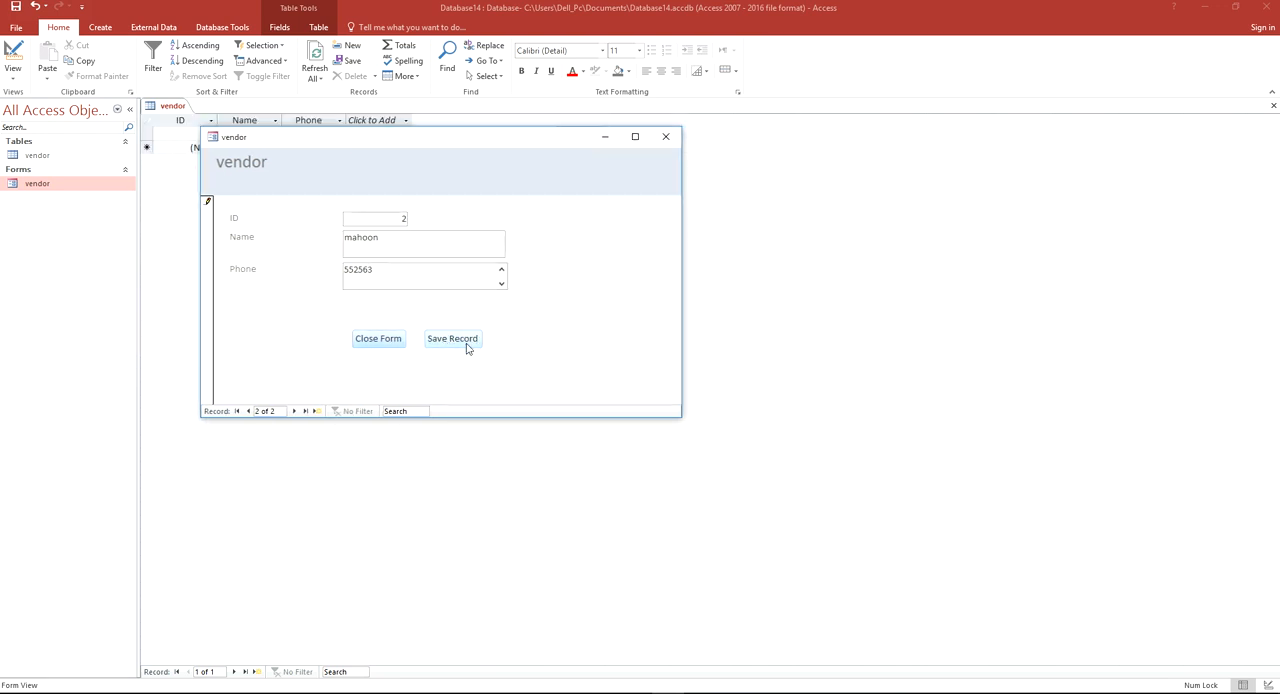
# Close the vendor form without saving its design changes, then reopen it to check its buttons and close it
pyautogui.click(378, 339)
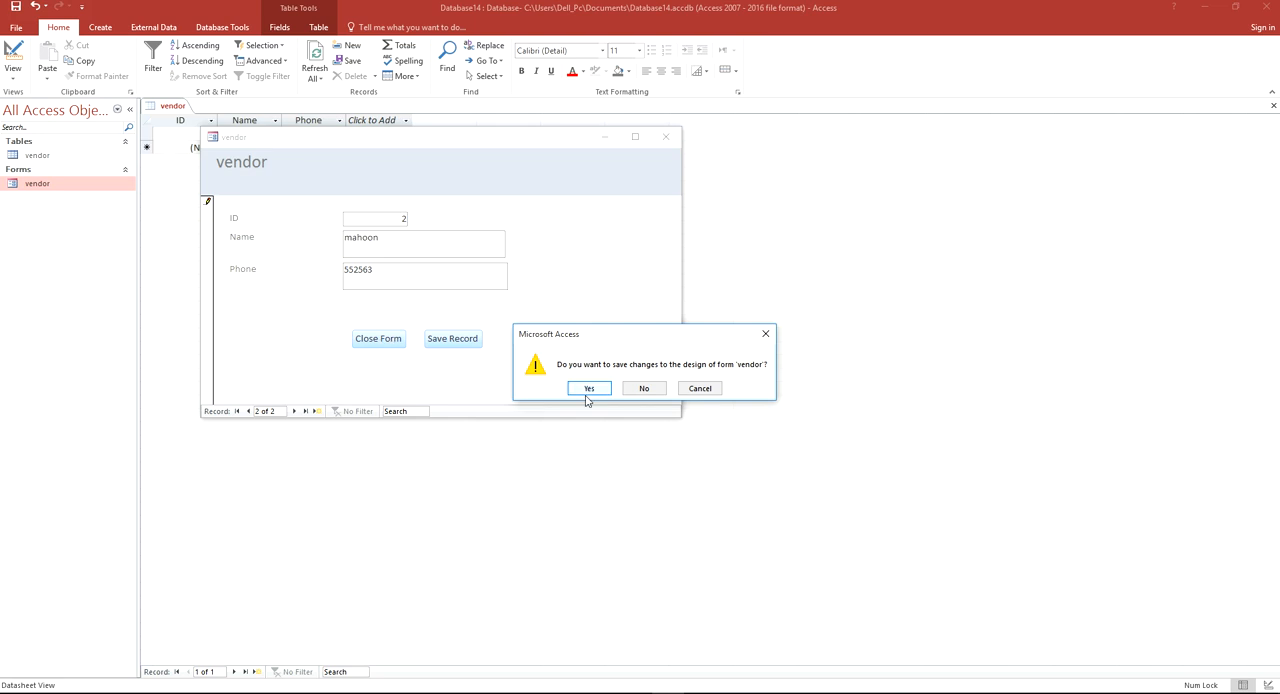
pyautogui.click(640, 389)
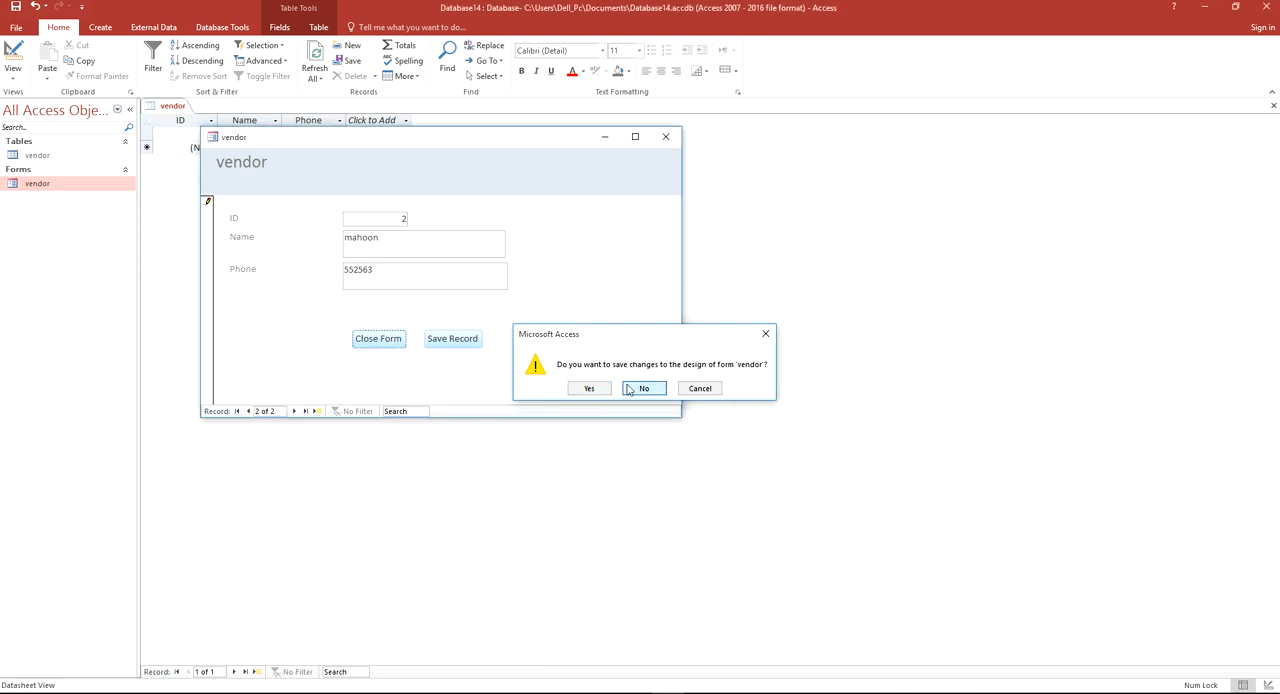
pyautogui.doubleClick(44, 185)
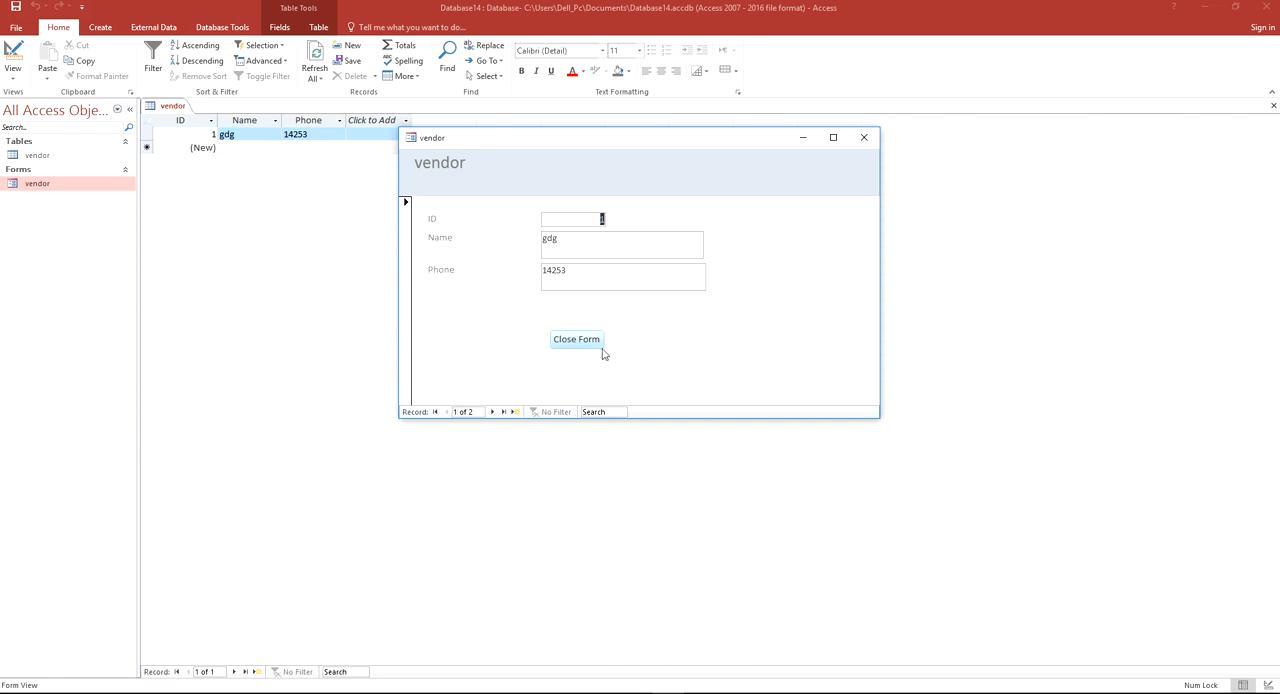
pyautogui.click(864, 137)
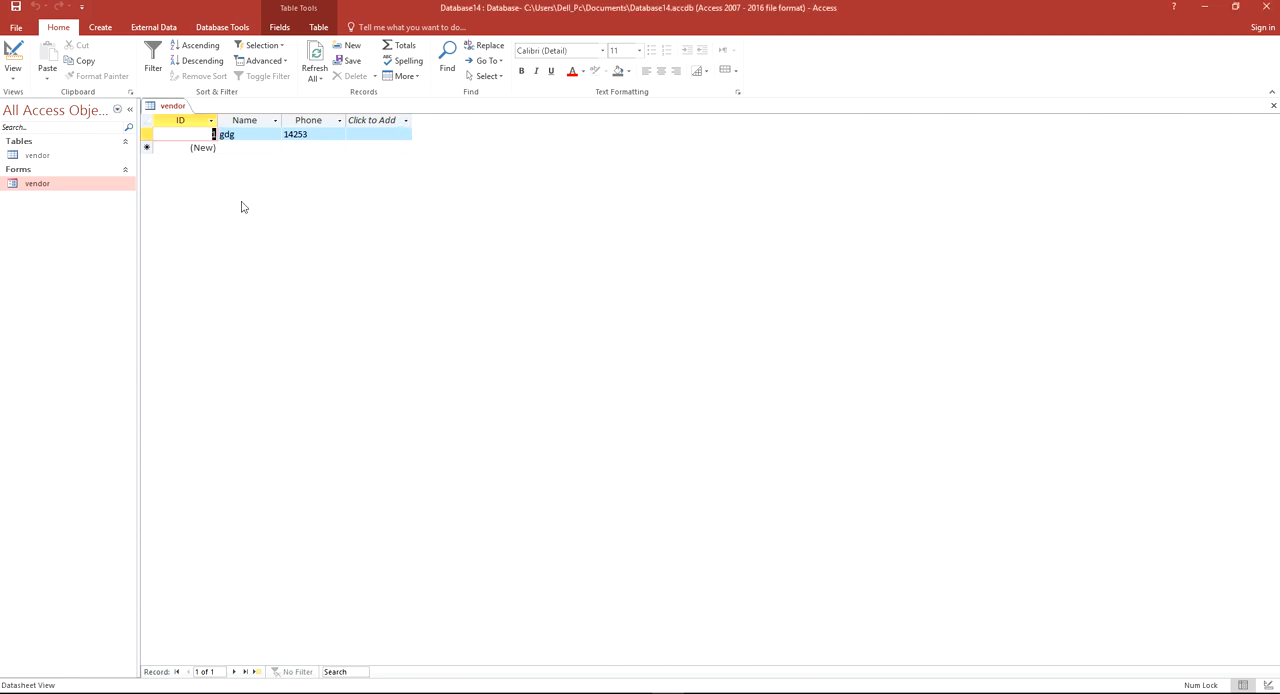
# Open the vendor form in Design View and draw a new command button beside the Close Form button in the Detail section
pyautogui.rightClick(53, 186)
pyautogui.click(95, 224)
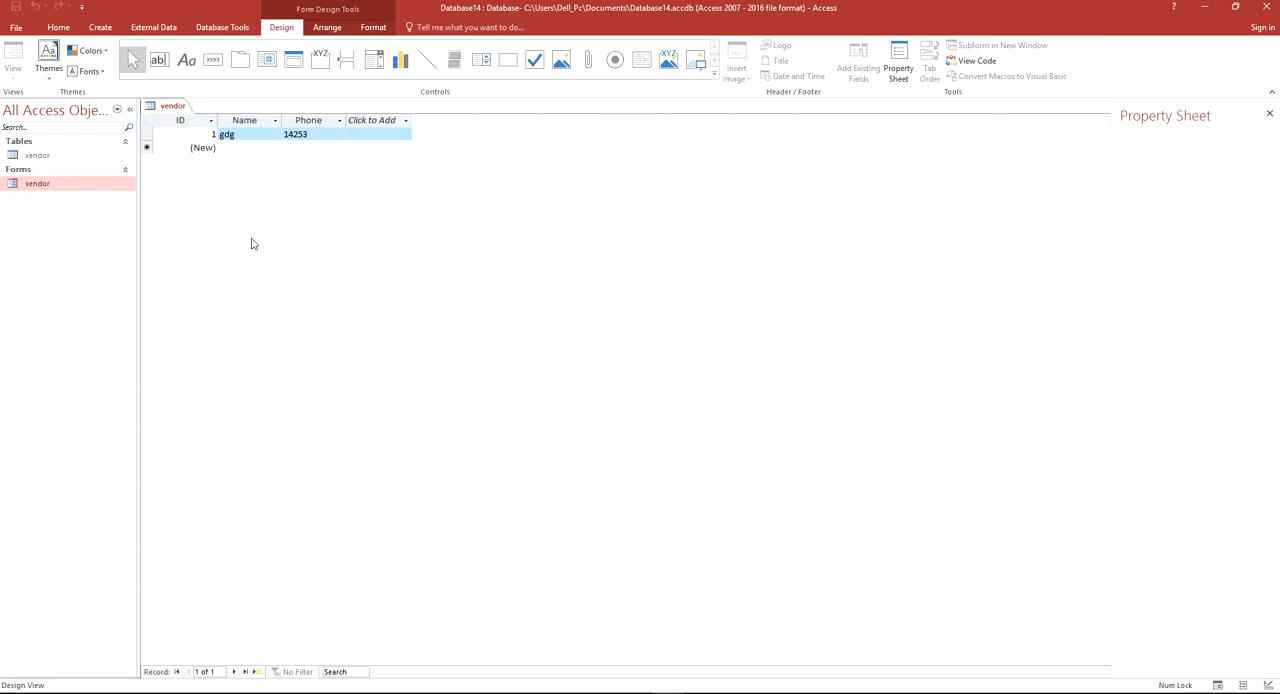
pyautogui.click(214, 61)
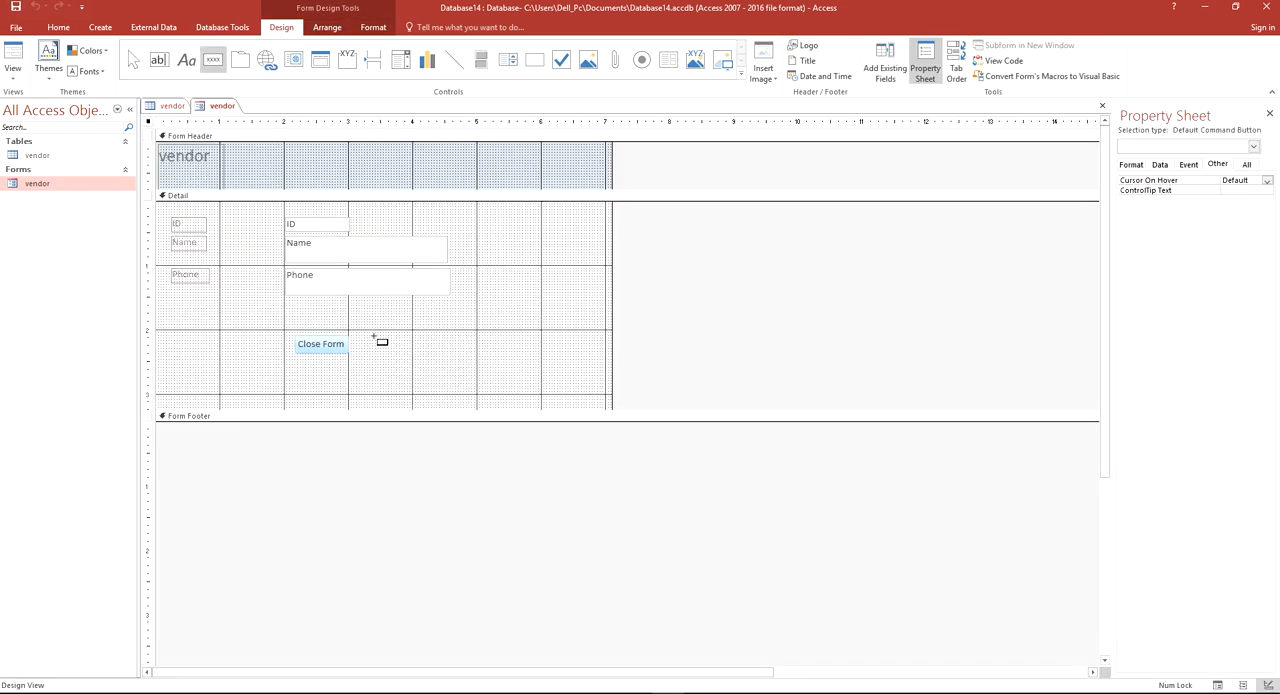
pyautogui.moveTo(373, 337); pyautogui.dragTo(428, 356)
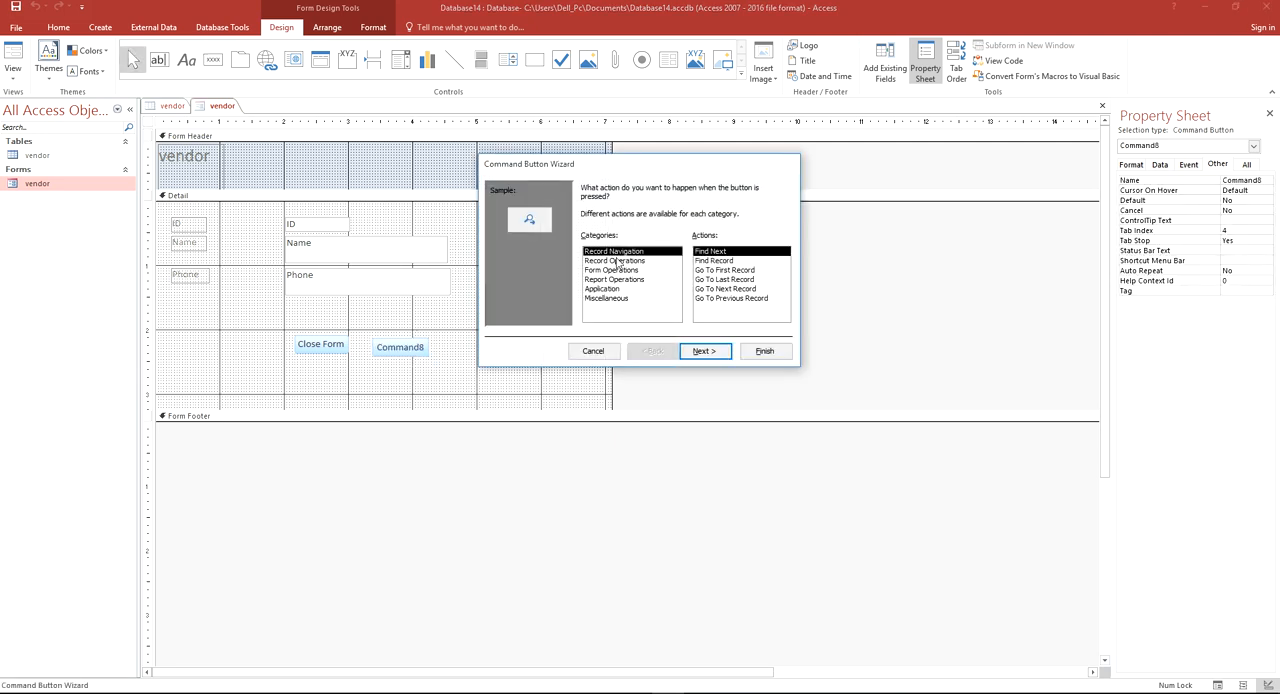
# Assign the Save Record action from Record Operations to the new button, show the text "Save Record" on it, and name it btnsave
pyautogui.click(614, 260)
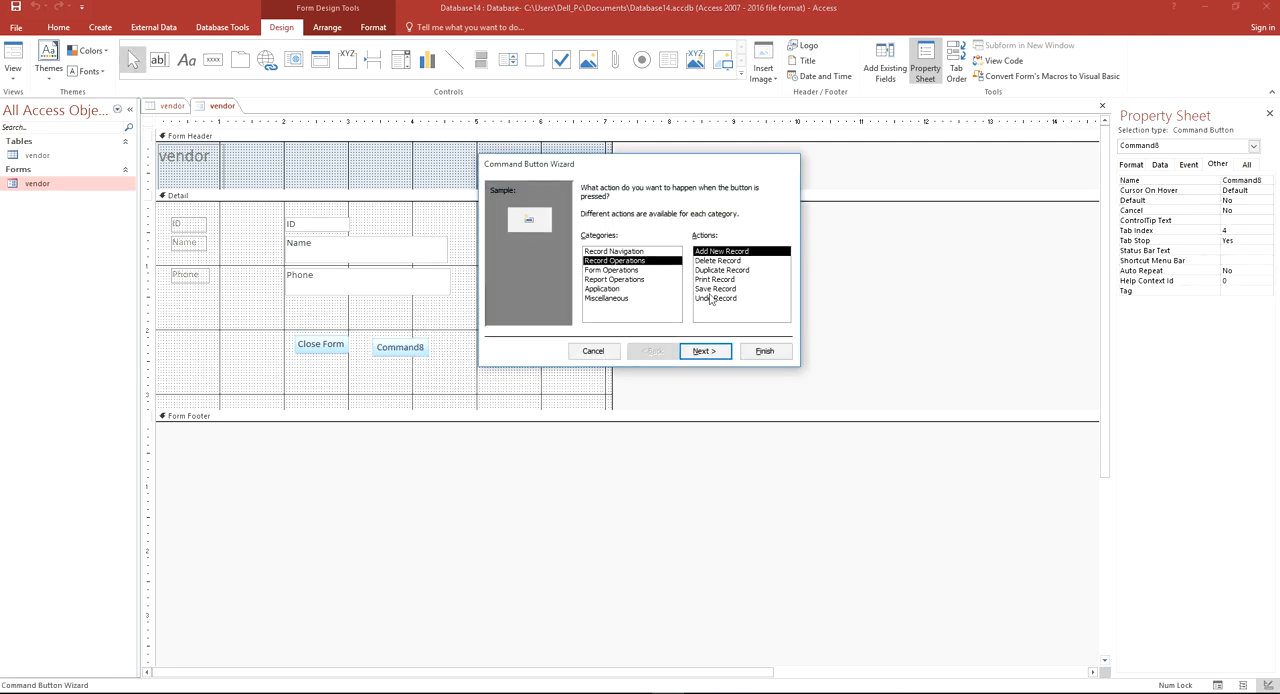
pyautogui.doubleClick(714, 288)
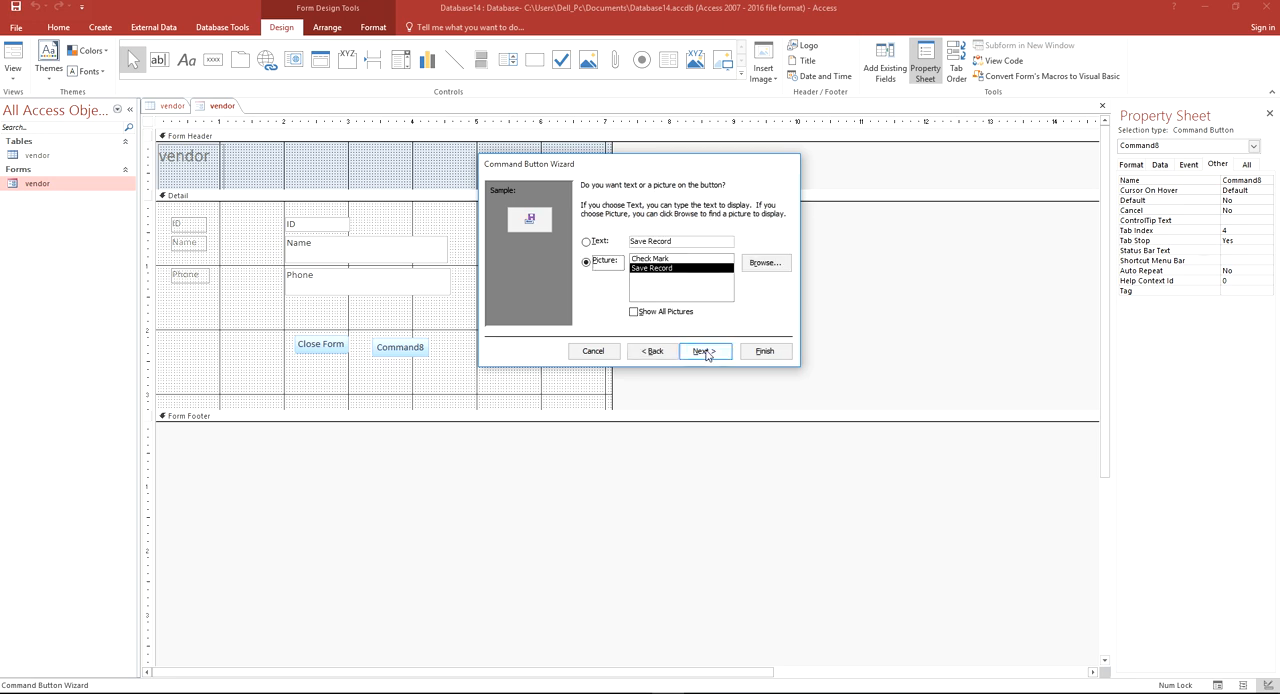
pyautogui.click(587, 243)
pyautogui.click(702, 351)
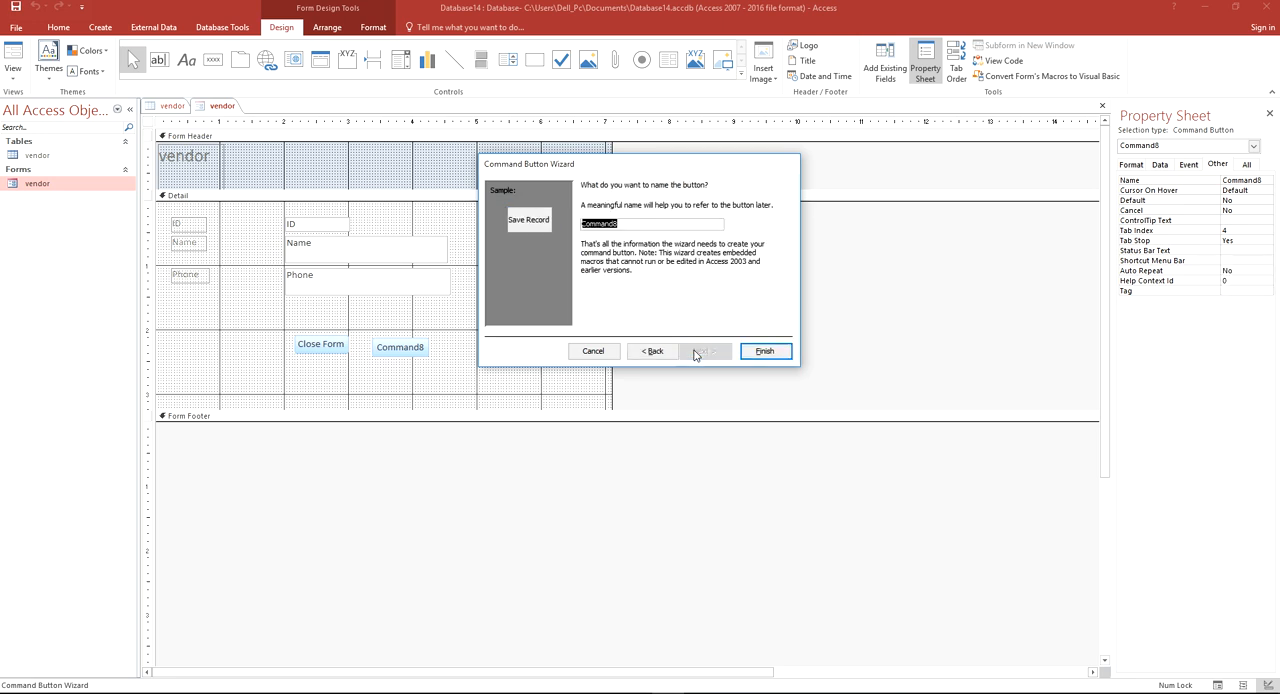
pyautogui.write('bt')
pyautogui.write('nsave')
pyautogui.click(765, 351)
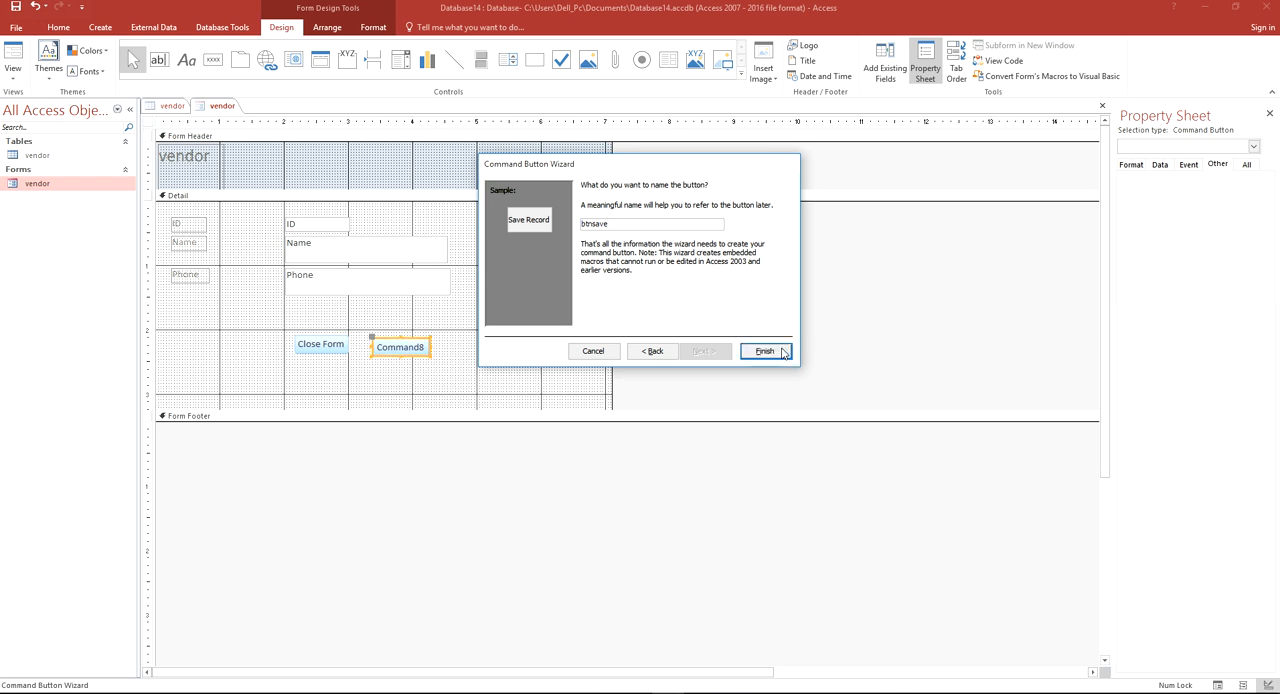
# Save the vendor form's design with the new Save Record button
pyautogui.rightClick(220, 106)
pyautogui.click(220, 108)
pyautogui.rightClick(222, 108)
pyautogui.click(249, 114)
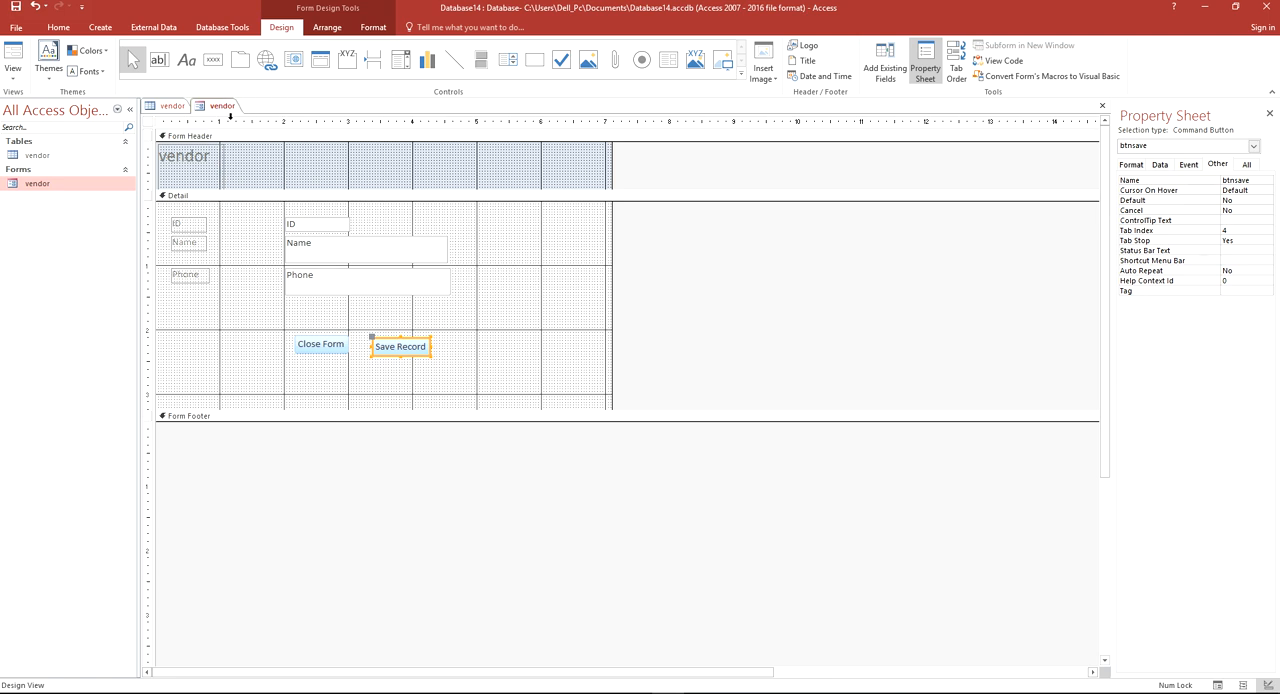